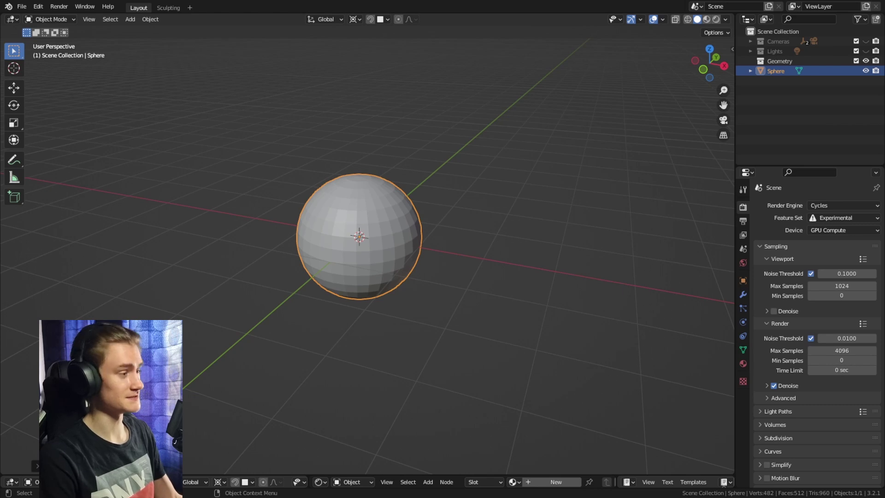
Select the sphere, switch to sculpting and remesh it with a voxel size of 0.1 m.
{"action": "left_click", "coordinate": [437, 148]}
{"action": "key", "text": "a"}
{"action": "left_click", "coordinate": [168, 6]}
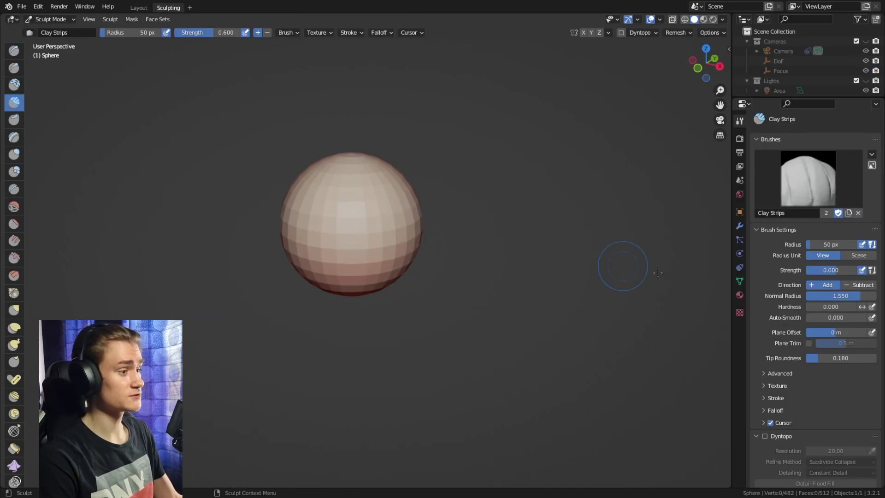
{"action": "scroll", "coordinate": [790, 288], "scroll_direction": "down", "scroll_amount": 10}
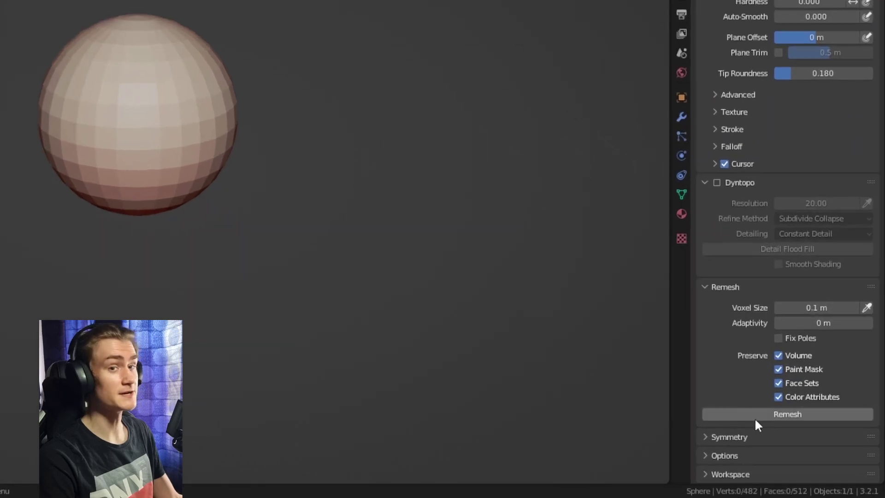
{"action": "left_click", "coordinate": [762, 414]}
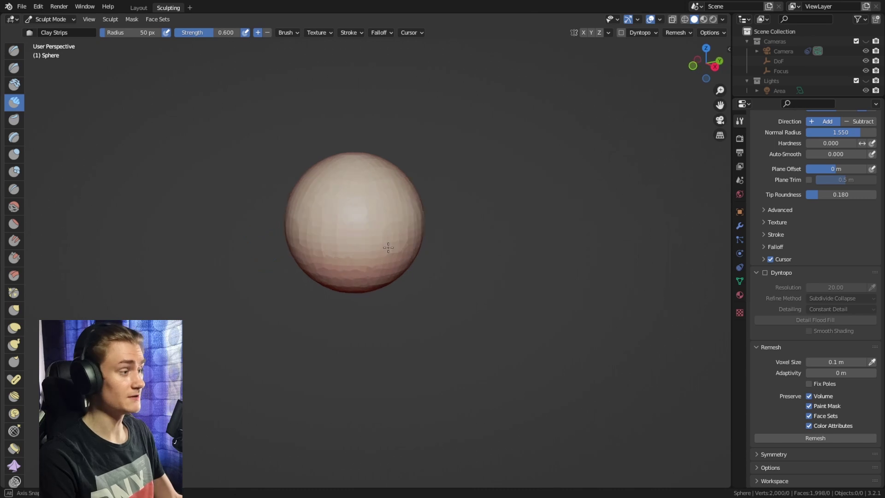
Choose the Snake Hook brush and enable sculpting symmetry on the X axis.
{"action": "key", "text": "ctrl+alt+space"}
{"action": "key", "text": "k"}
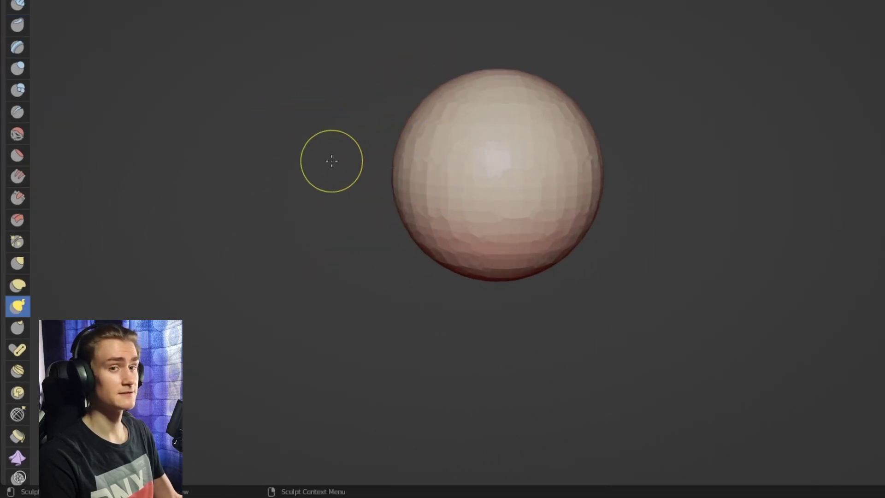
{"action": "key", "text": "ctrl+alt+space"}
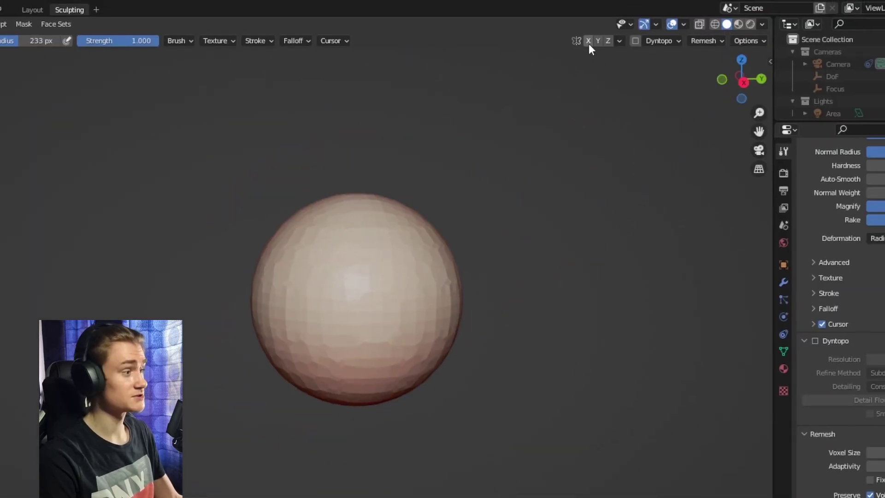
{"action": "left_click", "coordinate": [589, 40]}
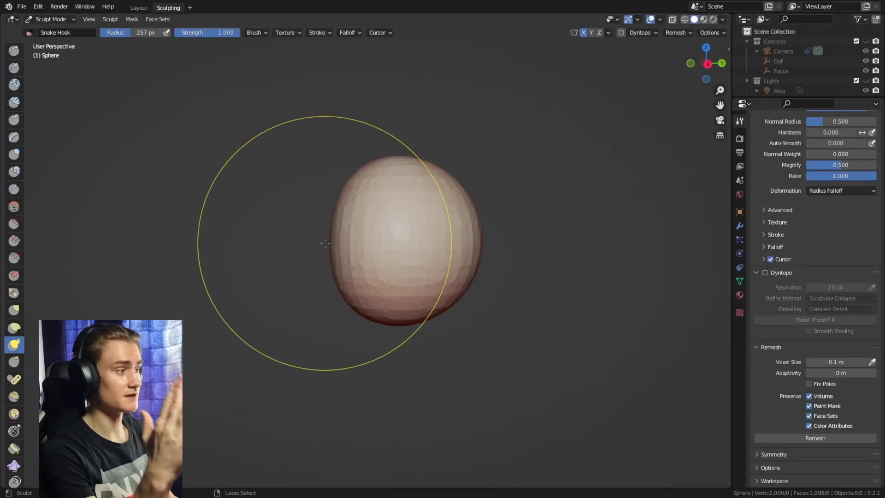
{"action": "key", "text": "f"}
{"action": "left_click", "coordinate": [327, 244]}
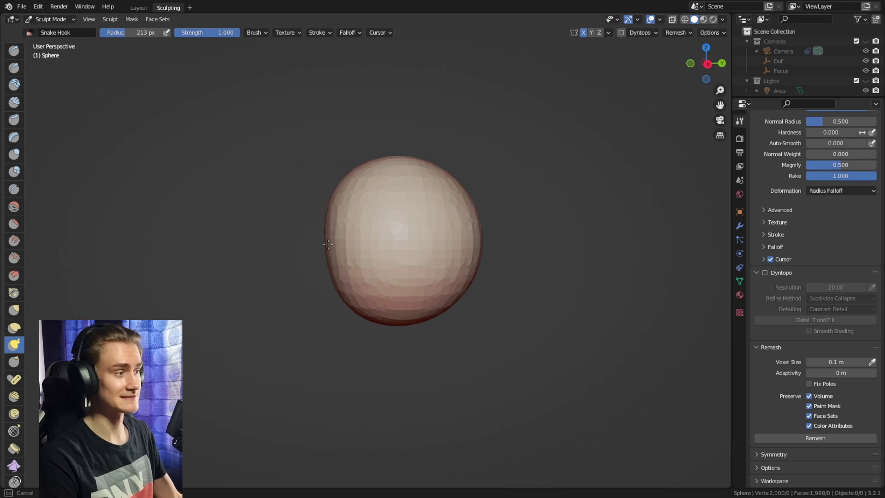
{"action": "left_click_drag", "start_coordinate": [328, 242], "coordinate": [335, 239]}
{"action": "key", "text": "ctrl+z"}
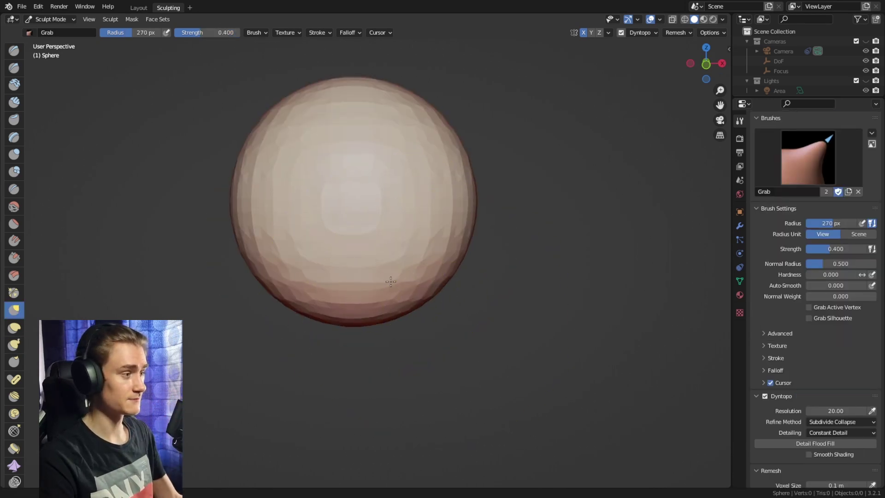
Flatten the underside of the sphere into a broad lower face with the Grab brush.
{"action": "scroll", "coordinate": [360, 212], "scroll_direction": "down", "scroll_amount": 2}
{"action": "left_click_drag", "start_coordinate": [366, 281], "coordinate": [367, 284]}
{"action": "key", "text": "f"}
{"action": "left_click", "coordinate": [343, 290]}
{"action": "middle_click_drag", "start_coordinate": [401, 261], "coordinate": [494, 249]}
{"action": "key", "text": "f"}
{"action": "left_click", "coordinate": [289, 306]}
{"action": "left_click_drag", "start_coordinate": [289, 300], "coordinate": [290, 290]}
{"action": "middle_click_drag", "start_coordinate": [512, 275], "coordinate": [414, 272]}
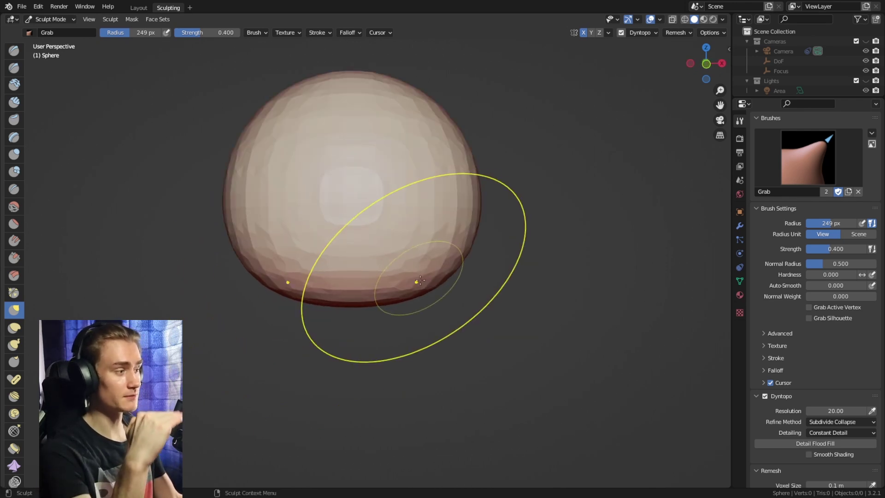
Taper the head toward its crown and adjust its outline with the Grab brush at a 249 px radius.
{"action": "middle_click_drag", "start_coordinate": [410, 121], "coordinate": [400, 184], "text": "shift"}
{"action": "scroll", "coordinate": [399, 184], "scroll_direction": "down", "scroll_amount": 1}
{"action": "left_click_drag", "start_coordinate": [399, 184], "coordinate": [411, 161]}
{"action": "left_click_drag", "start_coordinate": [454, 218], "coordinate": [435, 219]}
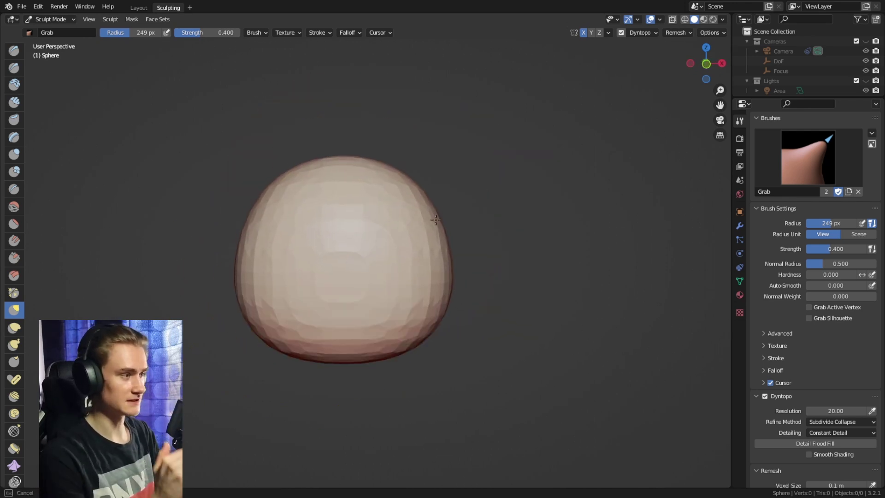
{"action": "middle_click_drag", "start_coordinate": [497, 221], "coordinate": [438, 217]}
{"action": "left_click_drag", "start_coordinate": [439, 188], "coordinate": [453, 182]}
{"action": "middle_click_drag", "start_coordinate": [483, 194], "coordinate": [449, 194]}
{"action": "left_click_drag", "start_coordinate": [448, 194], "coordinate": [462, 184]}
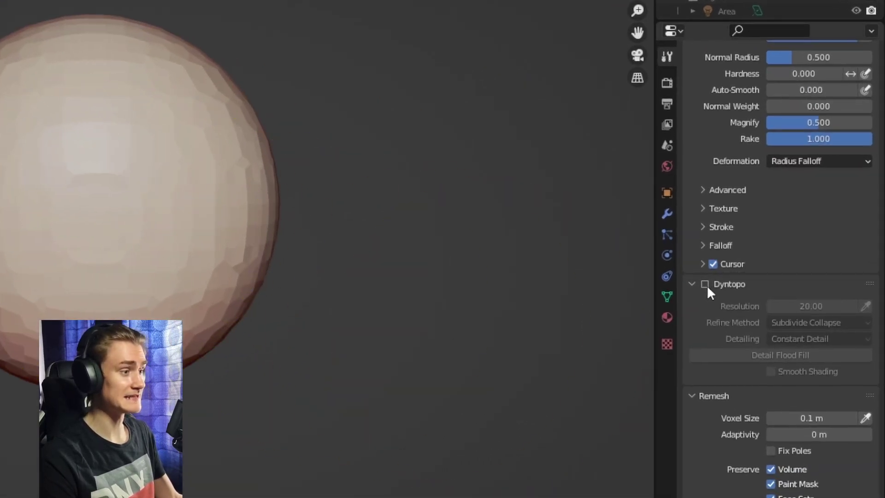
Enable Dyntopo and build up a wide muzzle with a central nose using the Clay Strips brush.
{"action": "left_click", "coordinate": [706, 284]}
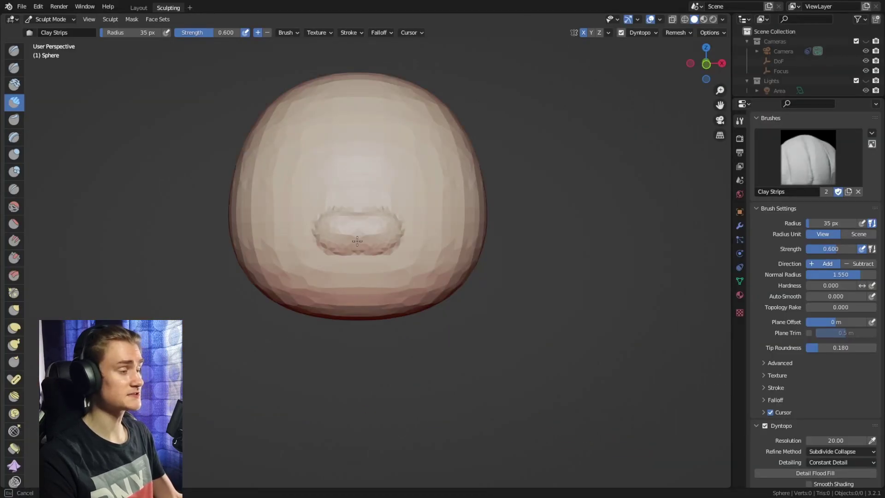
{"action": "key", "text": "f"}
{"action": "left_click", "coordinate": [326, 240]}
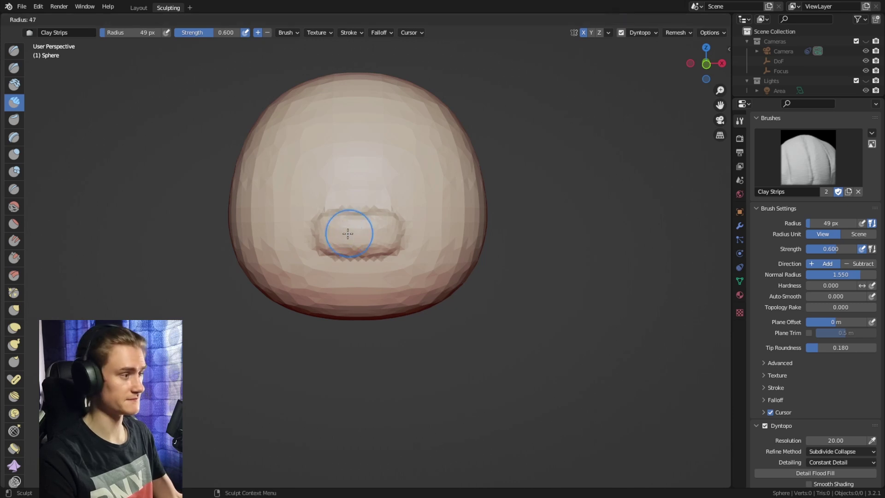
{"action": "left_click", "coordinate": [340, 249]}
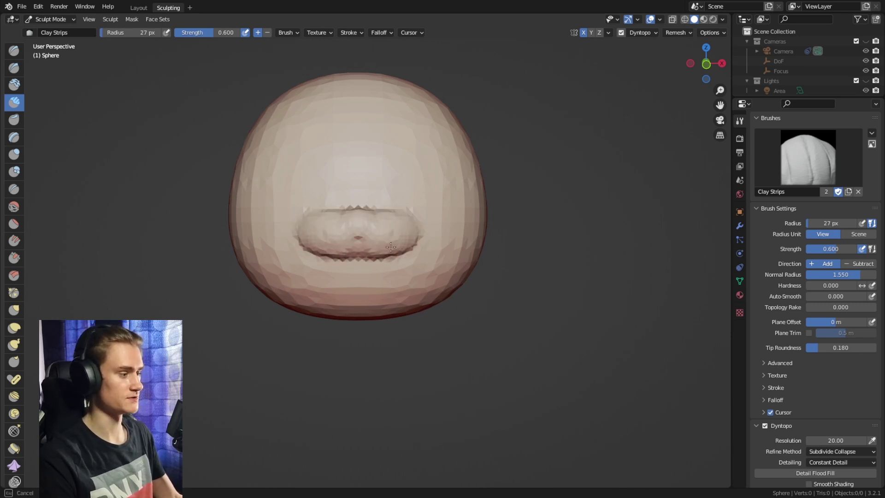
Add volume to both cheeks beside the muzzle with the Clay Strips brush at strength 0.600.
{"action": "left_click_drag", "start_coordinate": [410, 198], "coordinate": [399, 264]}
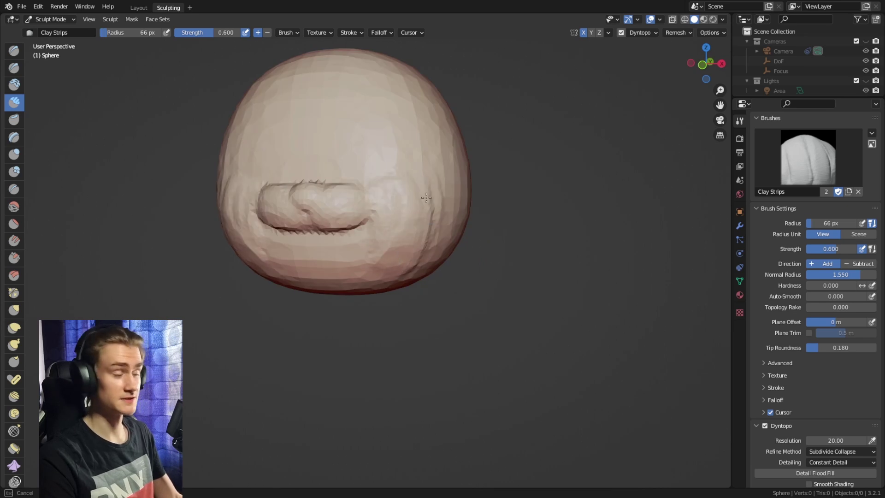
{"action": "middle_click_drag", "start_coordinate": [400, 264], "coordinate": [407, 258]}
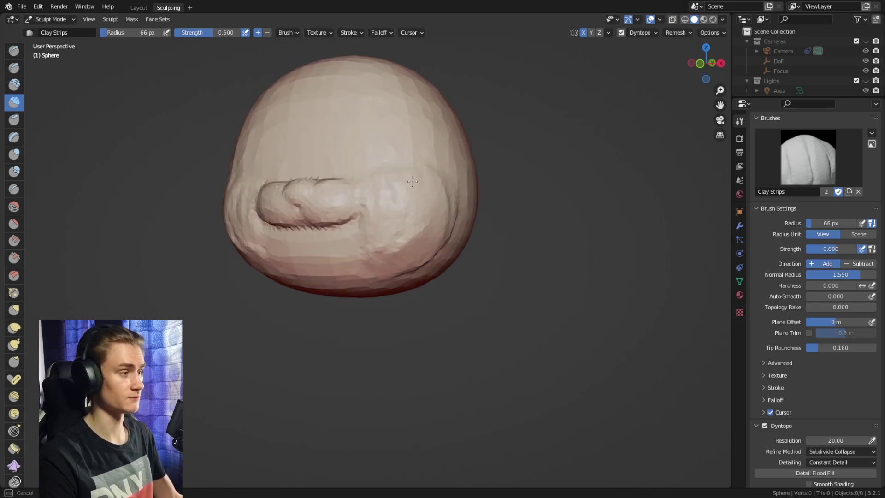
{"action": "left_click_drag", "start_coordinate": [421, 185], "coordinate": [419, 241]}
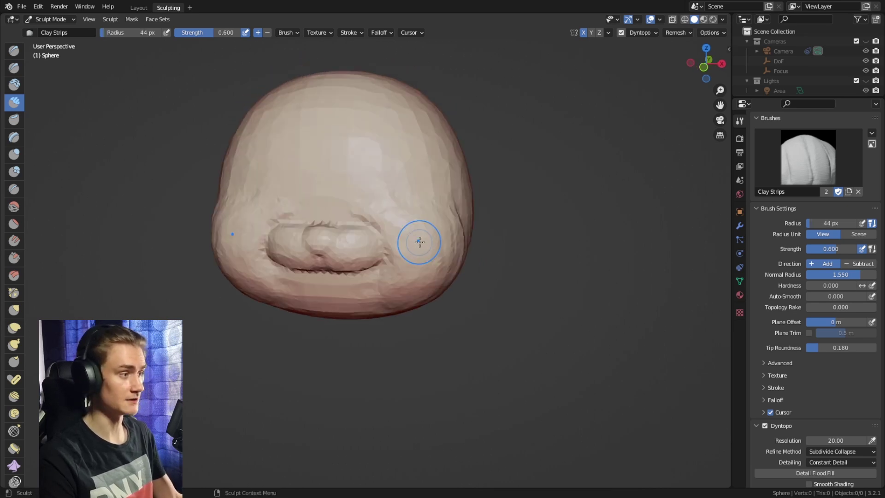
Reshape the muzzle in profile by pulling it forward with the Grab brush, adjusting the brush radius as needed.
{"action": "mouse_move", "coordinate": [401, 240]}
{"action": "middle_mouse_down"}
{"action": "mouse_move", "coordinate": [408, 230]}
{"action": "mouse_move", "coordinate": [506, 225]}
{"action": "mouse_move", "coordinate": [396, 231]}
{"action": "middle_mouse_up"}
{"action": "key", "text": "g"}
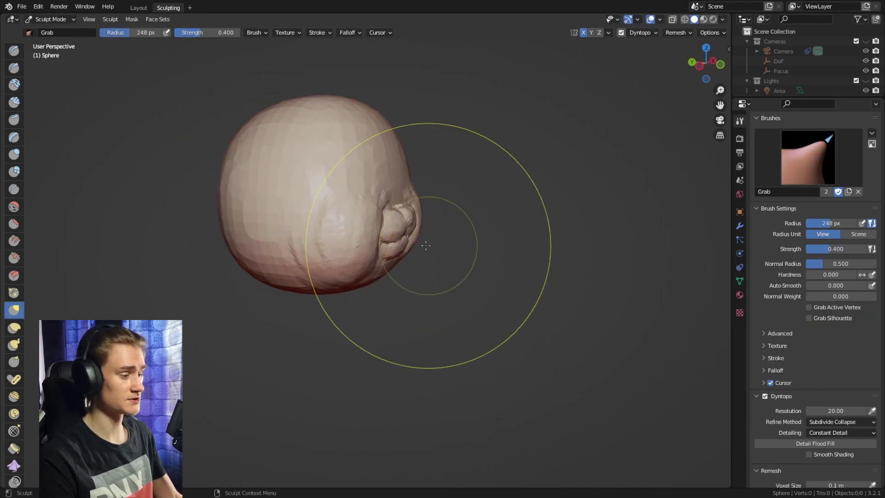
{"action": "key", "text": "f"}
{"action": "left_click", "coordinate": [413, 242]}
{"action": "key", "text": "f"}
{"action": "left_click", "coordinate": [393, 242]}
{"action": "key", "text": "f"}
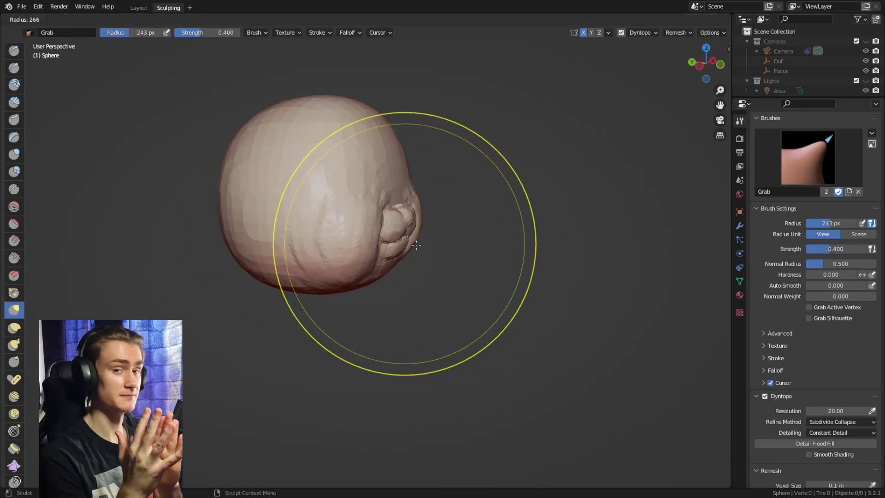
{"action": "left_click", "coordinate": [432, 245]}
{"action": "key", "text": "f"}
{"action": "left_click", "coordinate": [405, 252]}
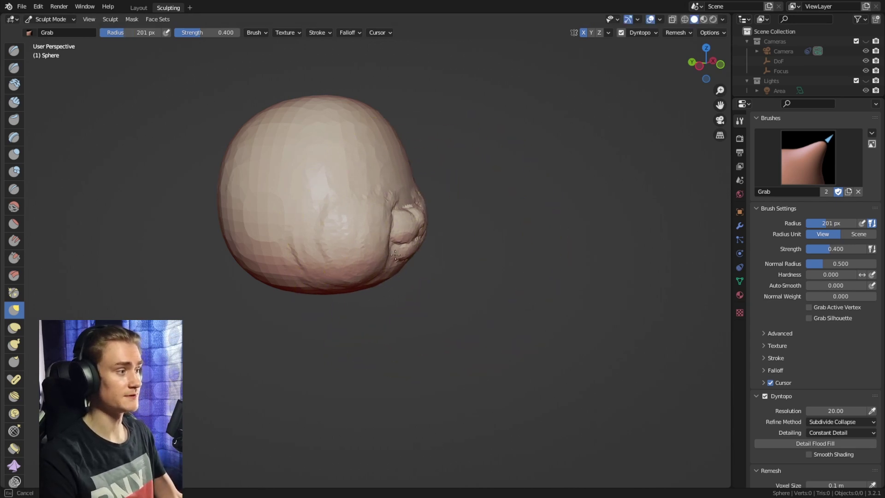
{"action": "key", "text": "f"}
{"action": "left_click", "coordinate": [391, 251]}
Carve round eye sockets above the muzzle with the Crease brush at strength 0.642.
{"action": "mouse_move", "coordinate": [410, 249]}
{"action": "middle_mouse_down"}
{"action": "mouse_move", "coordinate": [375, 263]}
{"action": "mouse_move", "coordinate": [463, 252]}
{"action": "mouse_move", "coordinate": [402, 224]}
{"action": "middle_mouse_up"}
{"action": "key", "text": "c"}
{"action": "key", "text": "shift+c"}
{"action": "key", "text": "shift+f"}
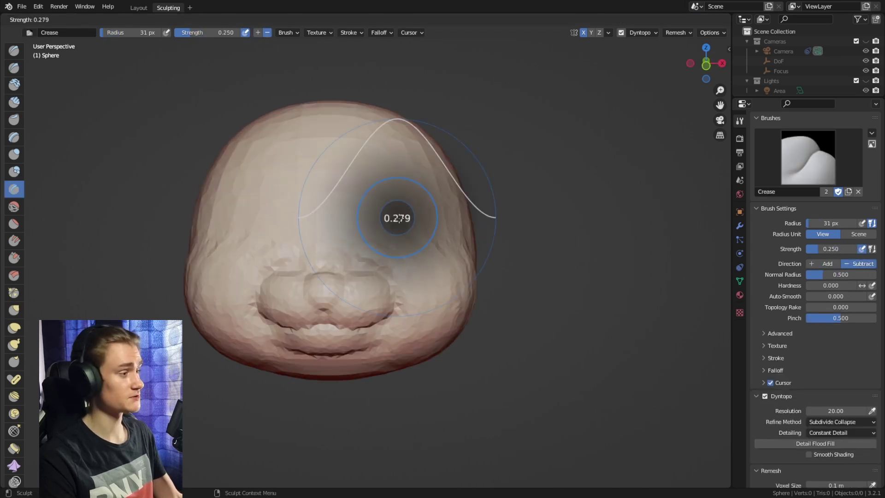
{"action": "left_click", "coordinate": [417, 222]}
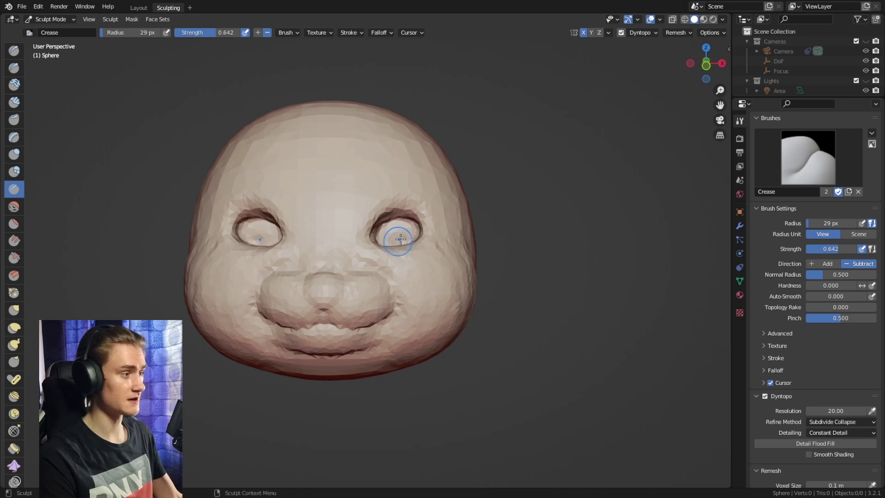
Reshape the rims of the eye sockets with the Grab brush at a 64 px radius.
{"action": "scroll", "coordinate": [414, 206], "scroll_direction": "down", "scroll_amount": 5}
{"action": "scroll", "coordinate": [413, 280], "scroll_direction": "up", "scroll_amount": 6}
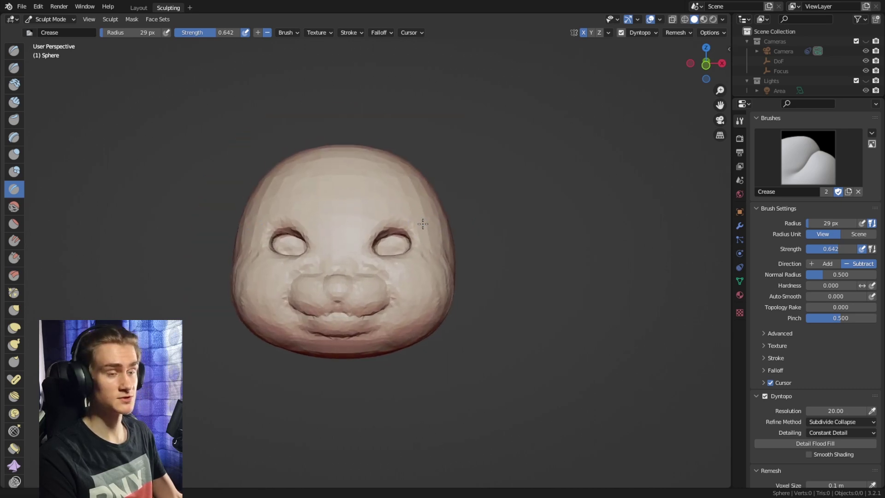
{"action": "key", "text": "g"}
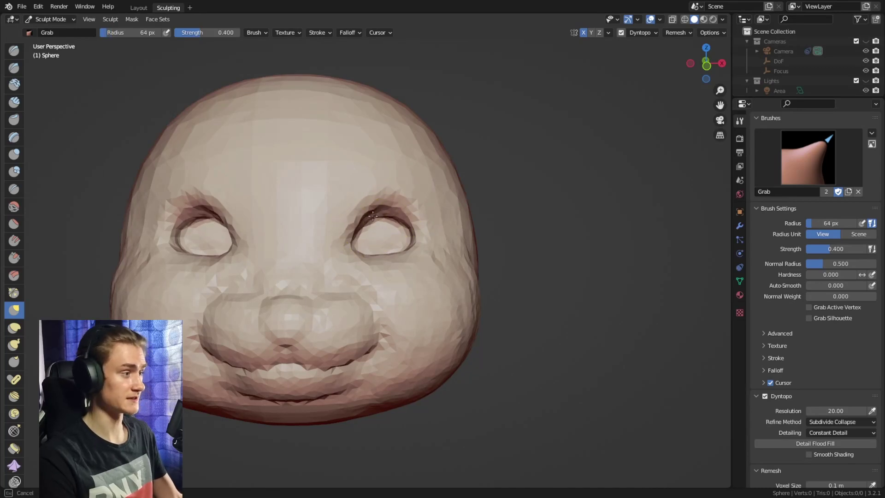
{"action": "mouse_move", "coordinate": [347, 227]}
{"action": "left_mouse_down"}
{"action": "mouse_move", "coordinate": [372, 225]}
{"action": "mouse_move", "coordinate": [398, 248]}
{"action": "left_mouse_up"}
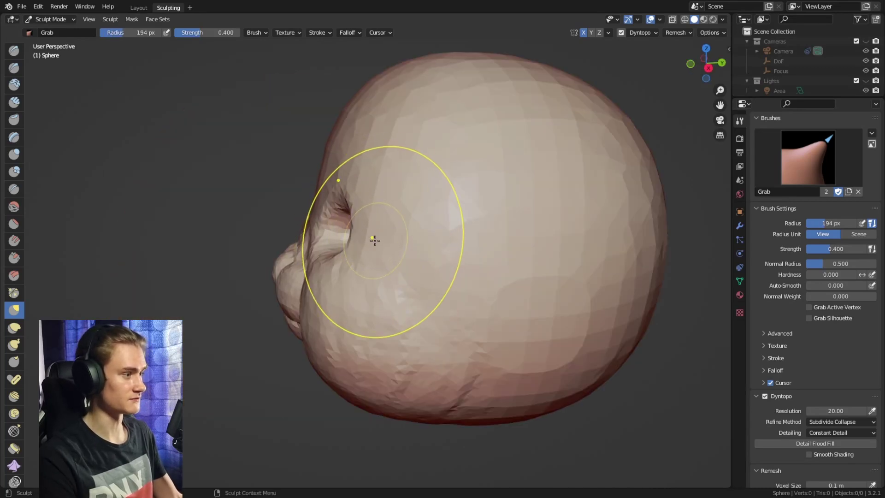
{"action": "key", "text": "f"}
{"action": "left_click", "coordinate": [435, 247]}
{"action": "mouse_move", "coordinate": [442, 208]}
{"action": "left_mouse_down"}
{"action": "mouse_move", "coordinate": [433, 208]}
{"action": "mouse_move", "coordinate": [444, 209]}
{"action": "left_mouse_up"}
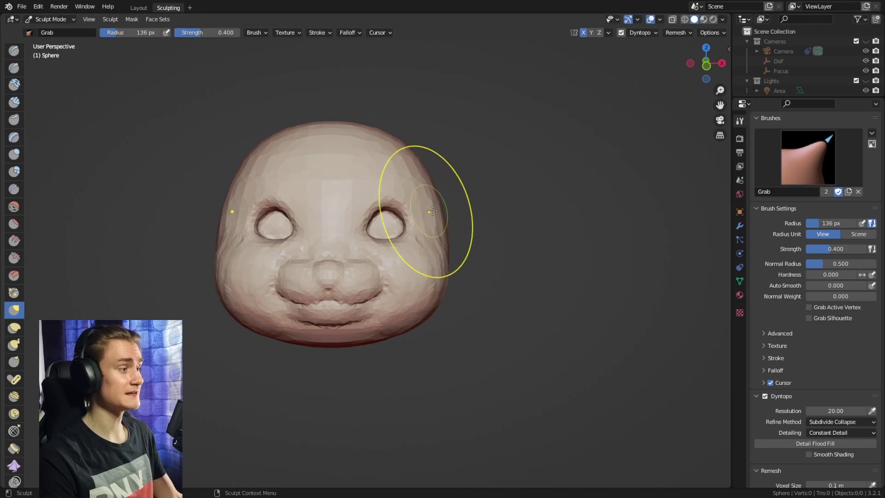
{"action": "key", "text": "ctrl+z"}
{"action": "key", "text": "ctrl+z"}
{"action": "key", "text": "ctrl+z"}
Adjust the back of the head in profile with the Grab brush at a 295 px radius.
{"action": "key", "text": "f"}
{"action": "left_click", "coordinate": [502, 206]}
{"action": "middle_click_drag", "start_coordinate": [442, 208], "coordinate": [415, 235]}
{"action": "key", "text": "f"}
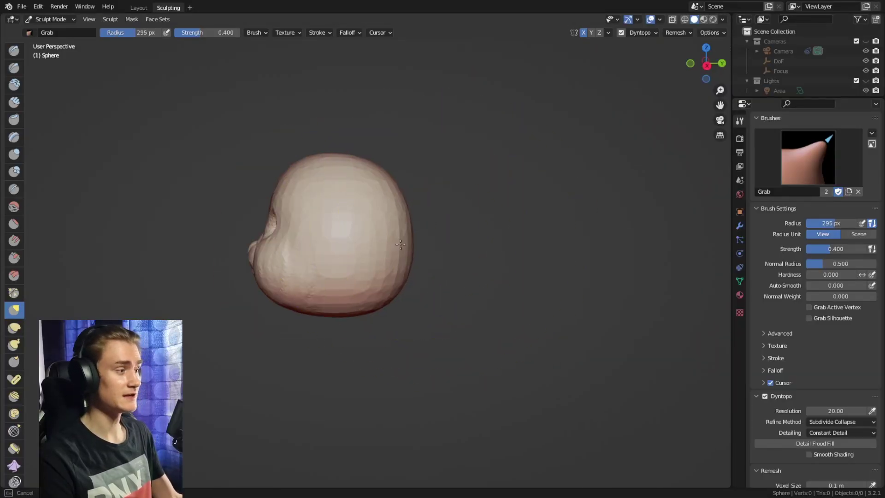
{"action": "left_click_drag", "start_coordinate": [410, 246], "coordinate": [411, 245]}
{"action": "key", "text": "f"}
{"action": "left_click", "coordinate": [363, 221]}
Build up a round ear base on each upper side of the head with the Clay Strips brush.
{"action": "key", "text": "c"}
{"action": "scroll", "coordinate": [362, 219], "scroll_direction": "up", "scroll_amount": 2}
{"action": "middle_click_drag", "start_coordinate": [407, 207], "coordinate": [393, 240]}
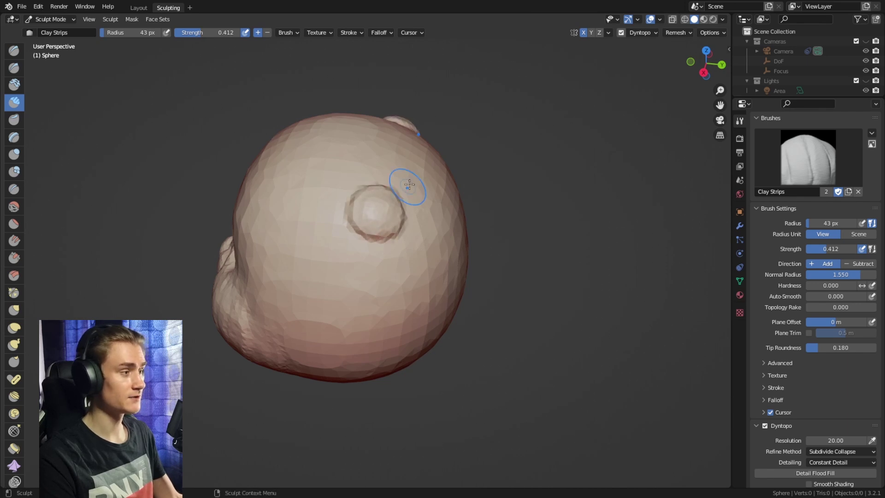
Paint a mask over the ear bases and invert it so the rest of the head is protected.
{"action": "key", "text": "m"}
{"action": "scroll", "coordinate": [404, 198], "scroll_direction": "up", "scroll_amount": 1}
{"action": "middle_click_drag", "start_coordinate": [405, 198], "coordinate": [354, 205]}
{"action": "key", "text": "shift+f"}
{"action": "left_click", "coordinate": [403, 229]}
{"action": "mouse_move", "coordinate": [403, 230]}
{"action": "left_mouse_down"}
{"action": "mouse_move", "coordinate": [370, 211]}
{"action": "mouse_move", "coordinate": [350, 220]}
{"action": "left_mouse_up"}
{"action": "key", "text": "ctrl+i"}
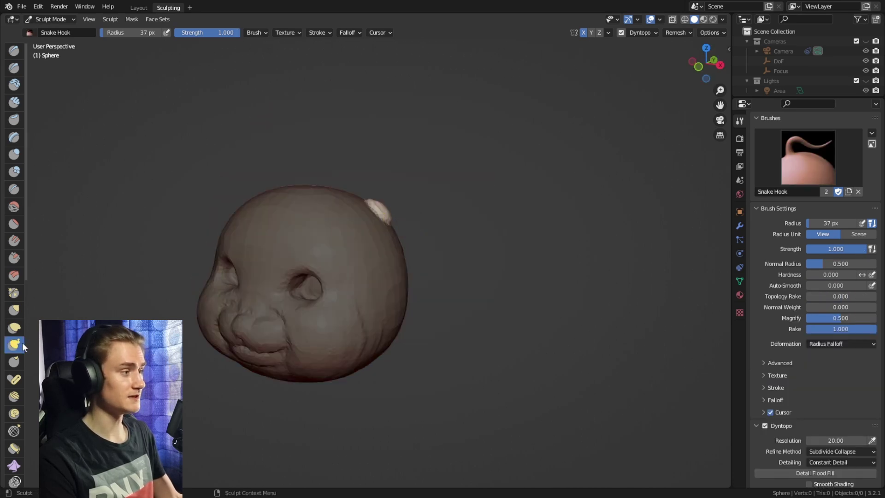
Pull the unmasked ear bases outward into long ears with the Snake Hook brush at a 230 px radius.
{"action": "key", "text": "f"}
{"action": "left_click", "coordinate": [498, 199]}
{"action": "middle_click_drag", "start_coordinate": [421, 192], "coordinate": [402, 219], "text": "shift"}
{"action": "left_click_drag", "start_coordinate": [371, 220], "coordinate": [478, 131]}
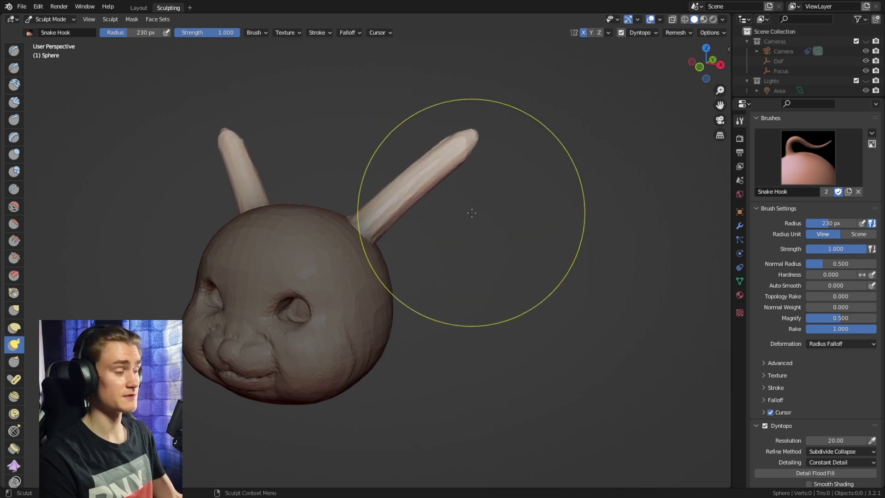
{"action": "mouse_move", "coordinate": [464, 218]}
{"action": "middle_mouse_down"}
{"action": "mouse_move", "coordinate": [406, 220]}
{"action": "mouse_move", "coordinate": [513, 217]}
{"action": "mouse_move", "coordinate": [415, 234]}
{"action": "mouse_move", "coordinate": [436, 215]}
{"action": "middle_mouse_up"}
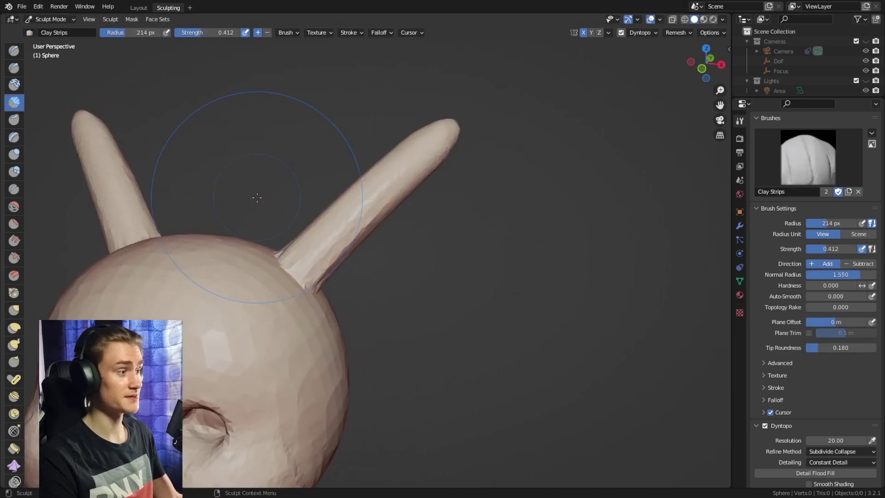
Thicken the ears along their length with the Inflate/Deflate brush at strength 0.500, adjusting the radius for each area.
{"action": "left_click", "coordinate": [14, 154]}
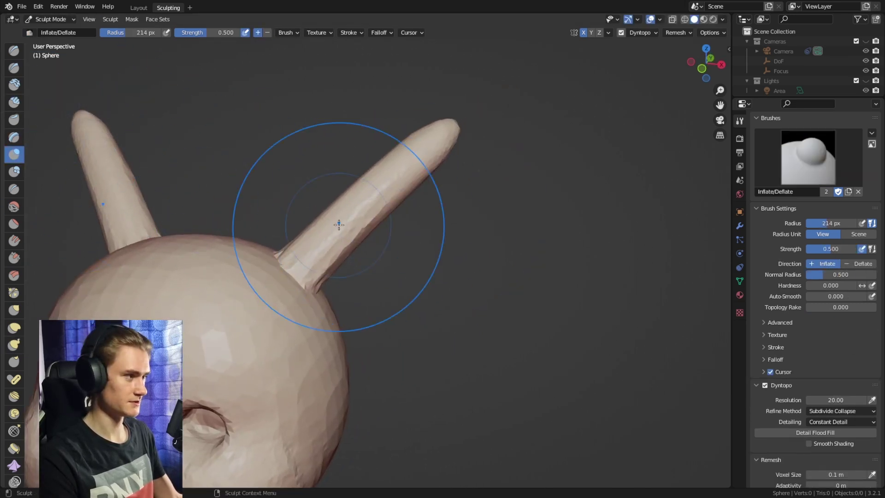
{"action": "middle_click_drag", "start_coordinate": [388, 232], "coordinate": [375, 217]}
{"action": "mouse_move", "coordinate": [395, 184]}
{"action": "left_mouse_down"}
{"action": "mouse_move", "coordinate": [352, 230]}
{"action": "mouse_move", "coordinate": [364, 214]}
{"action": "left_mouse_up"}
{"action": "left_click_drag", "start_coordinate": [429, 163], "coordinate": [377, 205]}
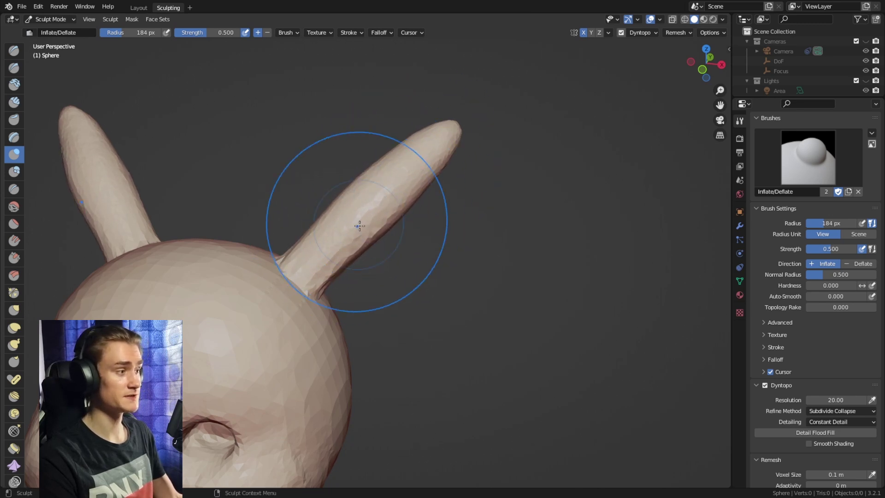
{"action": "key", "text": "f"}
{"action": "key", "text": "f"}
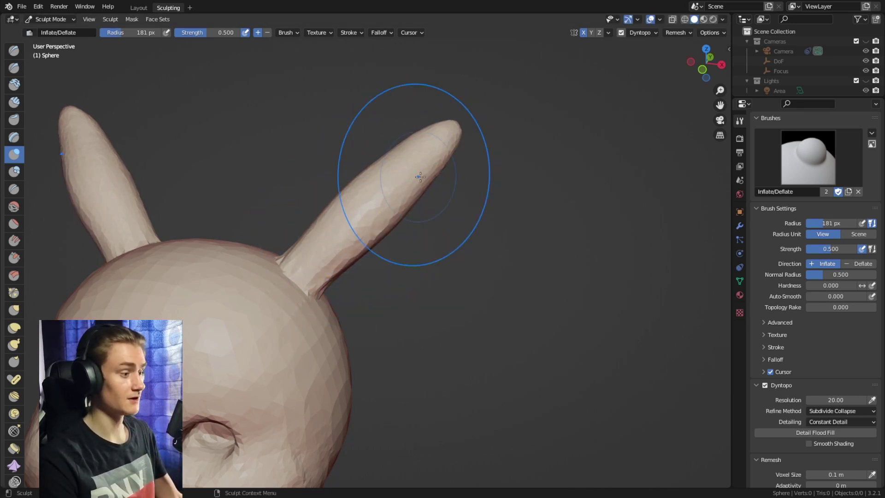
{"action": "key", "text": "f"}
{"action": "mouse_move", "coordinate": [411, 172]}
{"action": "left_mouse_down"}
{"action": "mouse_move", "coordinate": [421, 167]}
{"action": "mouse_move", "coordinate": [411, 175]}
{"action": "left_mouse_up"}
{"action": "left_click", "coordinate": [393, 177]}
Crease the joints where the ears meet the head, front and back, using the Crease brush at 63 px radius and 0.236 strength.
{"action": "mouse_move", "coordinate": [437, 230]}
{"action": "middle_mouse_down"}
{"action": "mouse_move", "coordinate": [419, 198]}
{"action": "mouse_move", "coordinate": [354, 202]}
{"action": "mouse_move", "coordinate": [411, 243]}
{"action": "middle_mouse_up"}
{"action": "scroll", "coordinate": [434, 210], "scroll_direction": "up", "scroll_amount": 2}
{"action": "key", "text": "shift+c"}
{"action": "middle_click_drag", "start_coordinate": [409, 165], "coordinate": [335, 210]}
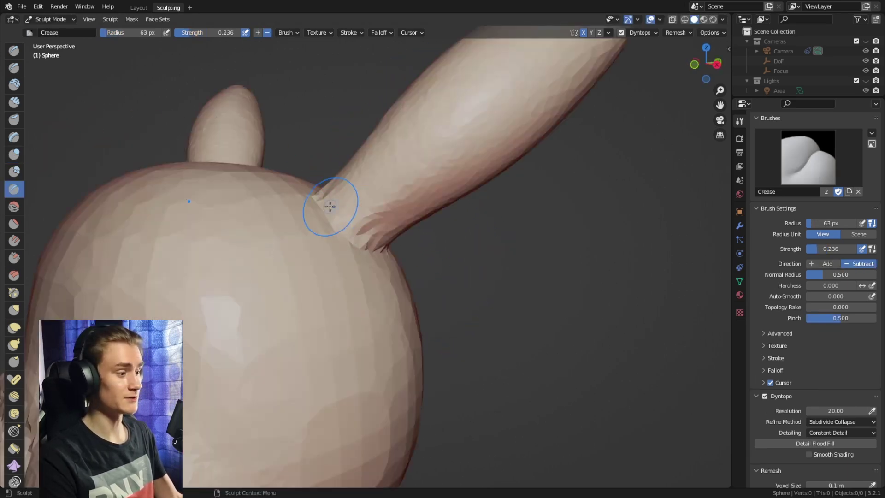
{"action": "mouse_move", "coordinate": [391, 249]}
{"action": "middle_mouse_down"}
{"action": "mouse_move", "coordinate": [289, 225]}
{"action": "mouse_move", "coordinate": [369, 235]}
{"action": "mouse_move", "coordinate": [306, 252]}
{"action": "middle_mouse_up"}
{"action": "middle_click_drag", "start_coordinate": [364, 224], "coordinate": [319, 264]}
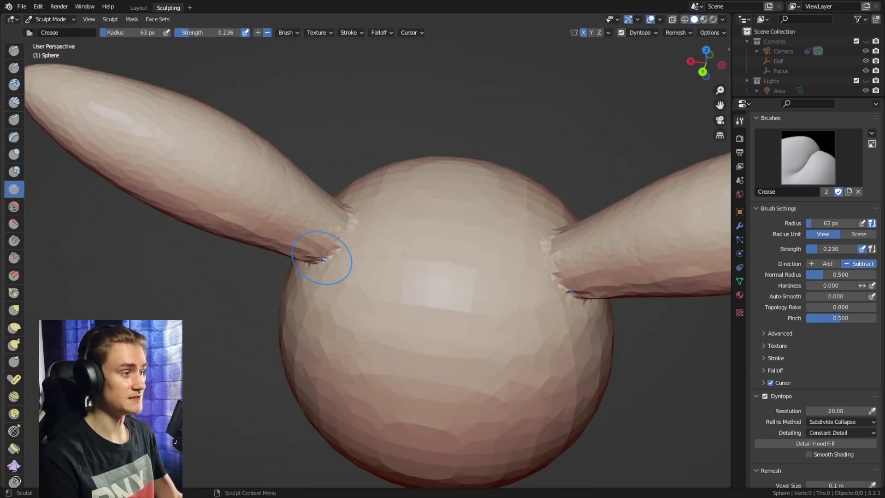
{"action": "mouse_move", "coordinate": [348, 211]}
{"action": "middle_mouse_down"}
{"action": "mouse_move", "coordinate": [263, 247]}
{"action": "mouse_move", "coordinate": [357, 214]}
{"action": "middle_mouse_up"}
{"action": "middle_click_drag", "start_coordinate": [437, 212], "coordinate": [415, 143]}
{"action": "scroll", "coordinate": [375, 237], "scroll_direction": "down", "scroll_amount": 3}
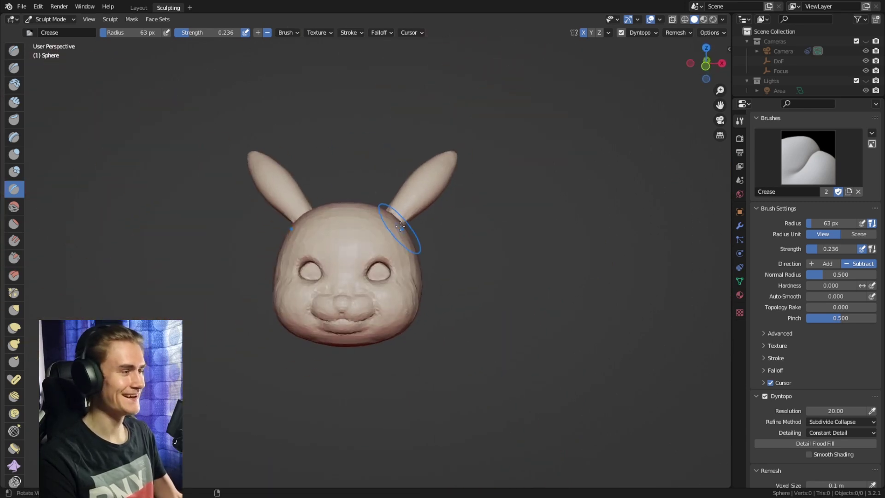
Try painting masks over the cheeks, eyes and ear tips with the Mask brush at radii of 28 and 62 px.
{"action": "key", "text": "m"}
{"action": "scroll", "coordinate": [424, 244], "scroll_direction": "up", "scroll_amount": 2}
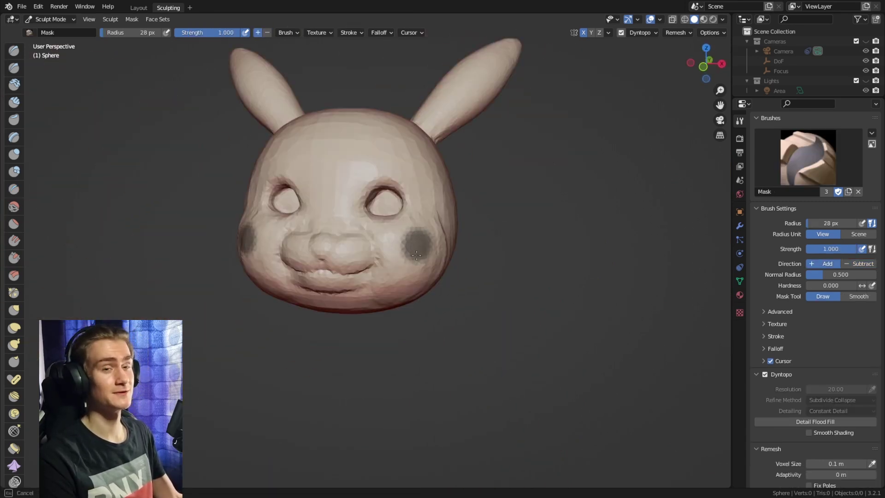
{"action": "middle_click_drag", "start_coordinate": [433, 252], "coordinate": [402, 208]}
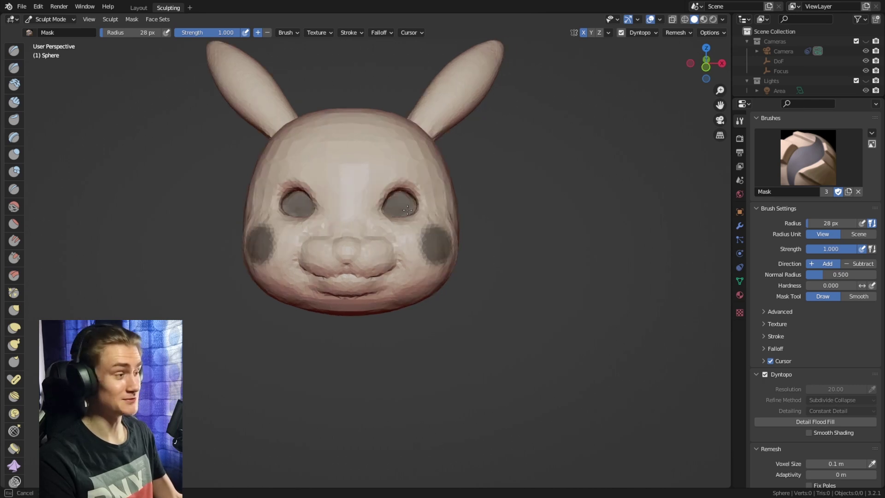
{"action": "mouse_move", "coordinate": [351, 138]}
{"action": "middle_mouse_down"}
{"action": "mouse_move", "coordinate": [320, 153]}
{"action": "mouse_move", "coordinate": [300, 196]}
{"action": "middle_mouse_up"}
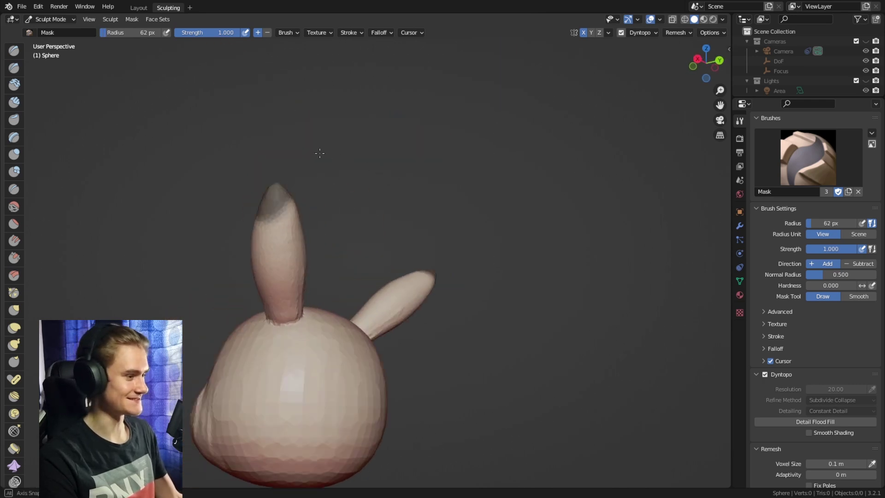
{"action": "mouse_move", "coordinate": [300, 196]}
{"action": "left_mouse_down"}
{"action": "mouse_move", "coordinate": [254, 210]}
{"action": "mouse_move", "coordinate": [325, 184]}
{"action": "left_mouse_up"}
{"action": "mouse_move", "coordinate": [325, 184]}
{"action": "middle_mouse_down"}
{"action": "mouse_move", "coordinate": [322, 192]}
{"action": "mouse_move", "coordinate": [458, 205]}
{"action": "middle_mouse_up"}
Build up the underside of the head with the Clay Strips brush at 50 px radius and 0.412 strength.
{"action": "scroll", "coordinate": [458, 206], "scroll_direction": "down", "scroll_amount": 3}
{"action": "mouse_move", "coordinate": [401, 323]}
{"action": "middle_mouse_down", "text": "shift"}
{"action": "mouse_move", "coordinate": [418, 259]}
{"action": "mouse_move", "coordinate": [380, 234]}
{"action": "mouse_move", "coordinate": [450, 211]}
{"action": "mouse_move", "coordinate": [387, 217]}
{"action": "middle_mouse_up", "text": "shift"}
{"action": "key", "text": "c"}
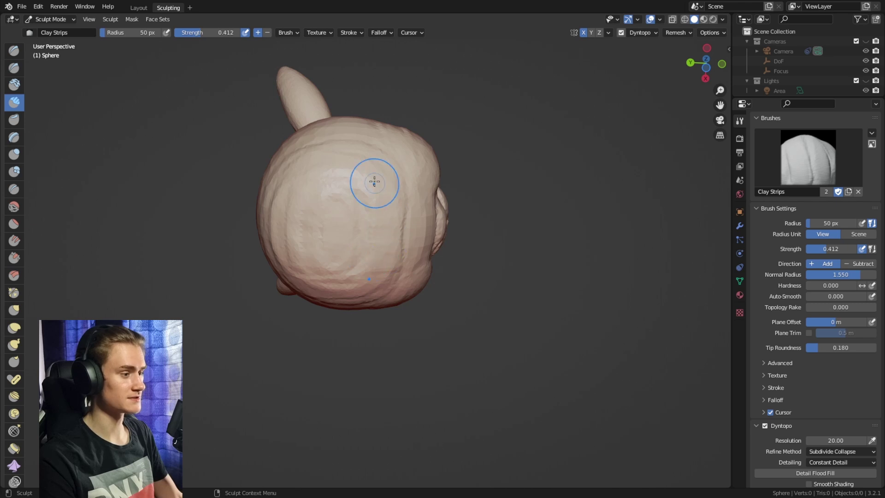
{"action": "left_click_drag", "start_coordinate": [355, 190], "coordinate": [384, 244]}
{"action": "mouse_move", "coordinate": [384, 244]}
{"action": "middle_mouse_down"}
{"action": "mouse_move", "coordinate": [388, 220]}
{"action": "mouse_move", "coordinate": [374, 254]}
{"action": "middle_mouse_up"}
Paint a mask over the underside of the head and invert it so the rest of the head is protected.
{"action": "mouse_move", "coordinate": [394, 258]}
{"action": "left_mouse_down"}
{"action": "mouse_move", "coordinate": [339, 216]}
{"action": "mouse_move", "coordinate": [368, 236]}
{"action": "mouse_move", "coordinate": [343, 281]}
{"action": "left_mouse_up"}
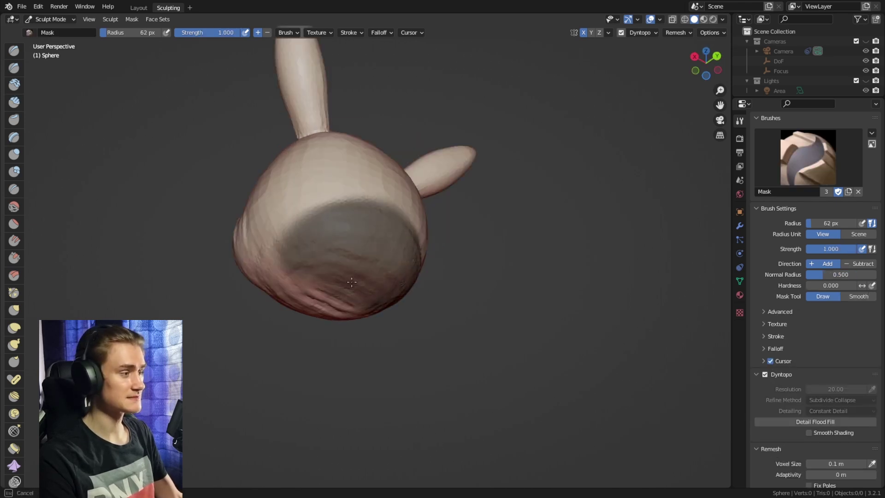
{"action": "middle_click_drag", "start_coordinate": [344, 281], "coordinate": [405, 224]}
{"action": "key", "text": "f"}
{"action": "left_click", "coordinate": [399, 224]}
{"action": "mouse_move", "coordinate": [399, 224]}
{"action": "left_mouse_down"}
{"action": "mouse_move", "coordinate": [382, 207]}
{"action": "mouse_move", "coordinate": [336, 206]}
{"action": "left_mouse_up"}
{"action": "key", "text": "KP_1"}
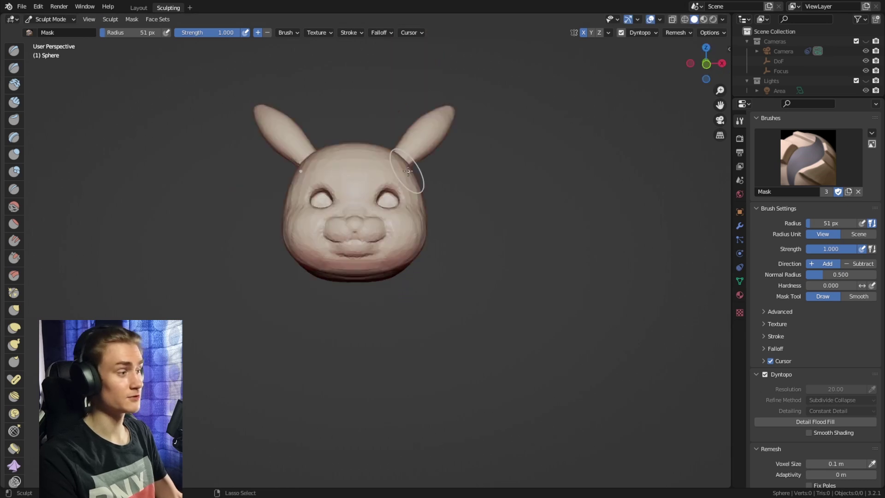
{"action": "key", "text": "ctrl+i"}
Pull the unmasked underside of the head straight down into a long body with the Snake Hook brush.
{"action": "key", "text": "k"}
{"action": "middle_click_drag", "start_coordinate": [431, 237], "coordinate": [353, 276]}
{"action": "left_click_drag", "start_coordinate": [353, 277], "coordinate": [351, 379]}
{"action": "key", "text": "f"}
{"action": "left_click", "coordinate": [302, 291]}
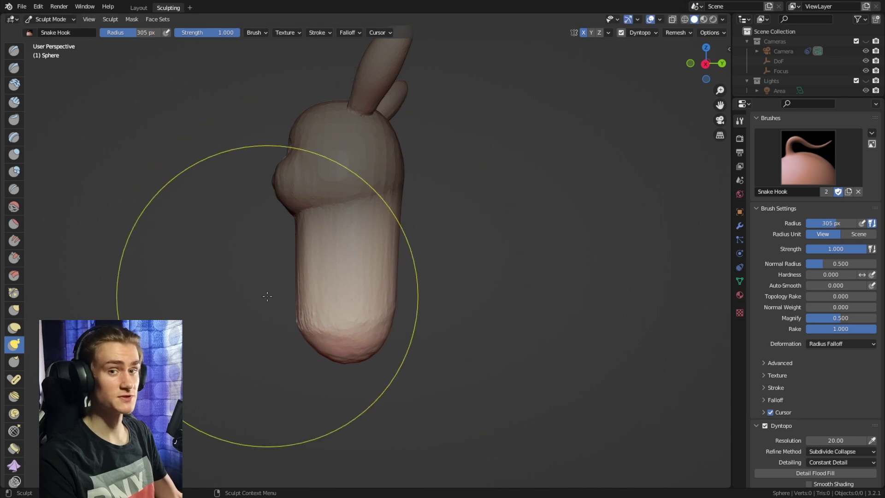
Shift the lower end of the body towards the back with the Snake Hook brush, varying the radius for each pull.
{"action": "key", "text": "f"}
{"action": "left_click", "coordinate": [363, 314]}
{"action": "mouse_move", "coordinate": [349, 344]}
{"action": "left_mouse_down"}
{"action": "mouse_move", "coordinate": [369, 343]}
{"action": "mouse_move", "coordinate": [366, 334]}
{"action": "left_mouse_up"}
{"action": "key", "text": "f"}
{"action": "left_click", "coordinate": [348, 259]}
{"action": "left_click_drag", "start_coordinate": [374, 254], "coordinate": [383, 247]}
{"action": "key", "text": "f"}
{"action": "left_click", "coordinate": [356, 246]}
{"action": "key", "text": "f"}
{"action": "left_click", "coordinate": [418, 281]}
{"action": "key", "text": "f"}
{"action": "left_click", "coordinate": [374, 302]}
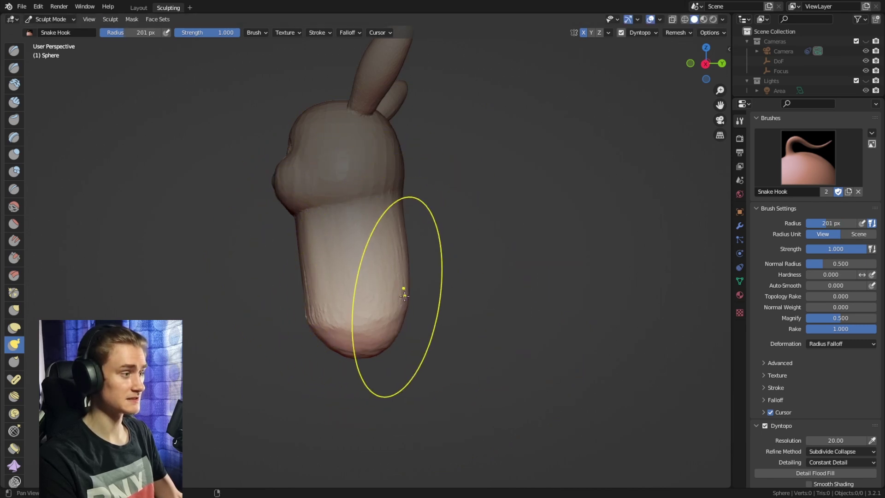
Pull the lower back outward into a rounded rump with Snake Hook strokes, adjusting the radius between pulls.
{"action": "middle_click_drag", "start_coordinate": [405, 297], "coordinate": [408, 260], "text": "shift"}
{"action": "key", "text": "f"}
{"action": "left_click", "coordinate": [393, 260]}
{"action": "middle_click_drag", "start_coordinate": [322, 272], "coordinate": [400, 273]}
{"action": "key", "text": "f"}
{"action": "left_click", "coordinate": [450, 282]}
{"action": "left_click_drag", "start_coordinate": [402, 281], "coordinate": [433, 291]}
{"action": "key", "text": "f"}
{"action": "left_click", "coordinate": [406, 221]}
{"action": "mouse_move", "coordinate": [405, 221]}
{"action": "left_mouse_down"}
{"action": "mouse_move", "coordinate": [427, 231]}
{"action": "mouse_move", "coordinate": [426, 242]}
{"action": "left_mouse_up"}
Refine the curve of the rump and the base of the body with the Snake Hook brush, checking it from several angles.
{"action": "middle_click_drag", "start_coordinate": [426, 272], "coordinate": [435, 232], "text": "shift"}
{"action": "key", "text": "f"}
{"action": "left_click", "coordinate": [433, 262]}
{"action": "left_click_drag", "start_coordinate": [422, 260], "coordinate": [418, 276]}
{"action": "key", "text": "f"}
{"action": "left_click", "coordinate": [384, 270]}
{"action": "mouse_move", "coordinate": [446, 280]}
{"action": "middle_mouse_down"}
{"action": "mouse_move", "coordinate": [365, 261]}
{"action": "mouse_move", "coordinate": [314, 263]}
{"action": "middle_mouse_up"}
{"action": "middle_click_drag", "start_coordinate": [434, 266], "coordinate": [410, 265]}
{"action": "key", "text": "f"}
{"action": "left_click", "coordinate": [427, 265]}
Widen the lower body and pull its base down into two leg lobes with the Snake Hook brush, using radii between 164 and 212 px.
{"action": "mouse_move", "coordinate": [323, 241]}
{"action": "middle_mouse_down"}
{"action": "mouse_move", "coordinate": [504, 242]}
{"action": "mouse_move", "coordinate": [389, 325]}
{"action": "middle_mouse_up"}
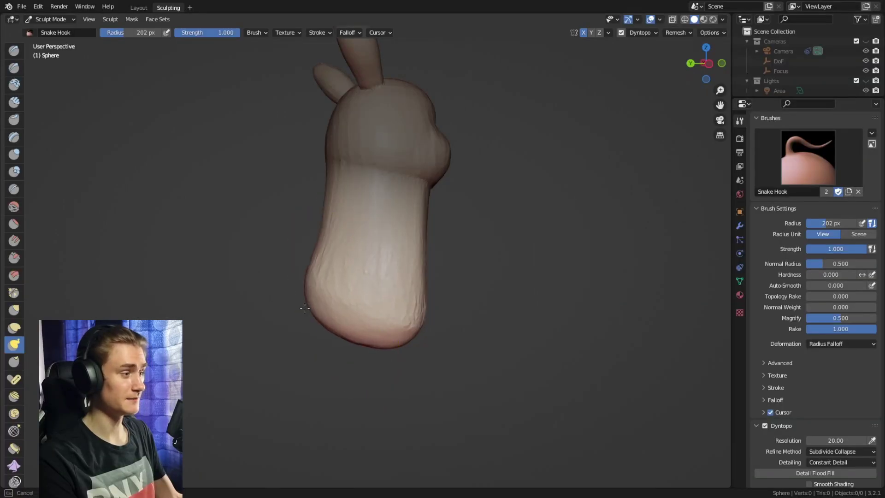
{"action": "key", "text": "f"}
{"action": "left_click", "coordinate": [328, 192]}
{"action": "mouse_move", "coordinate": [325, 232]}
{"action": "middle_mouse_down"}
{"action": "mouse_move", "coordinate": [350, 285]}
{"action": "mouse_move", "coordinate": [340, 256]}
{"action": "mouse_move", "coordinate": [332, 258]}
{"action": "middle_mouse_up"}
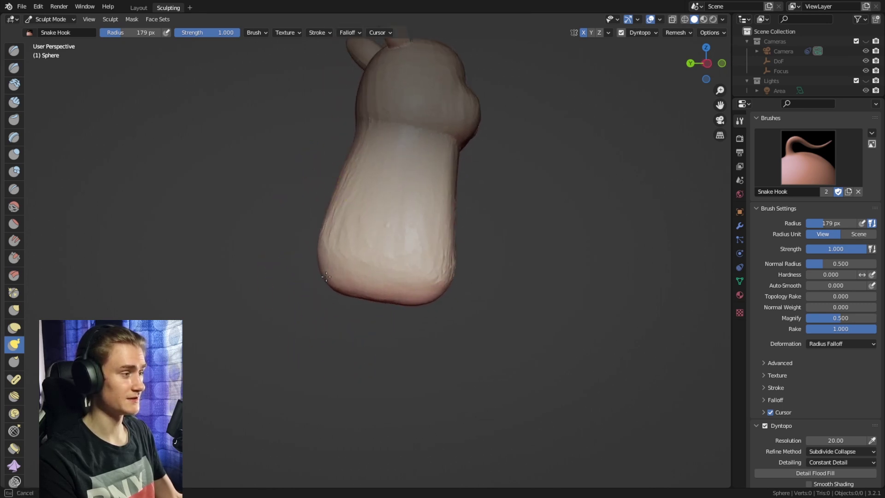
{"action": "key", "text": "f"}
{"action": "left_click", "coordinate": [339, 276]}
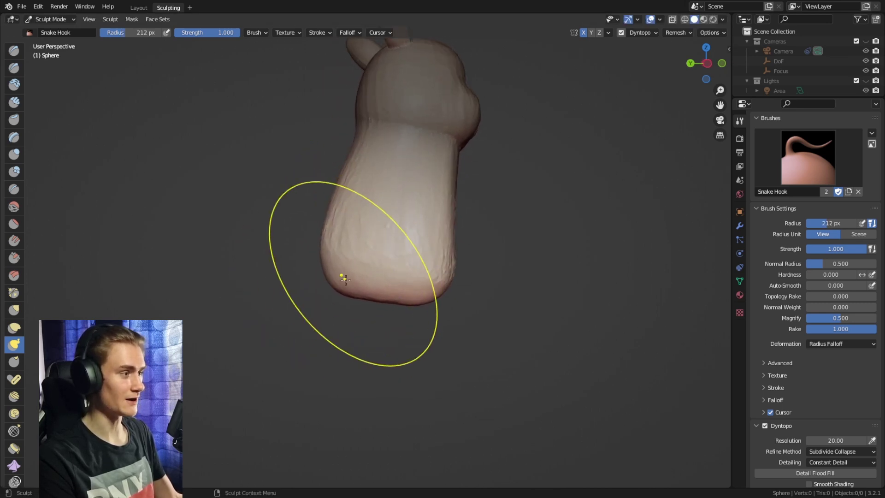
{"action": "middle_click_drag", "start_coordinate": [368, 251], "coordinate": [352, 263]}
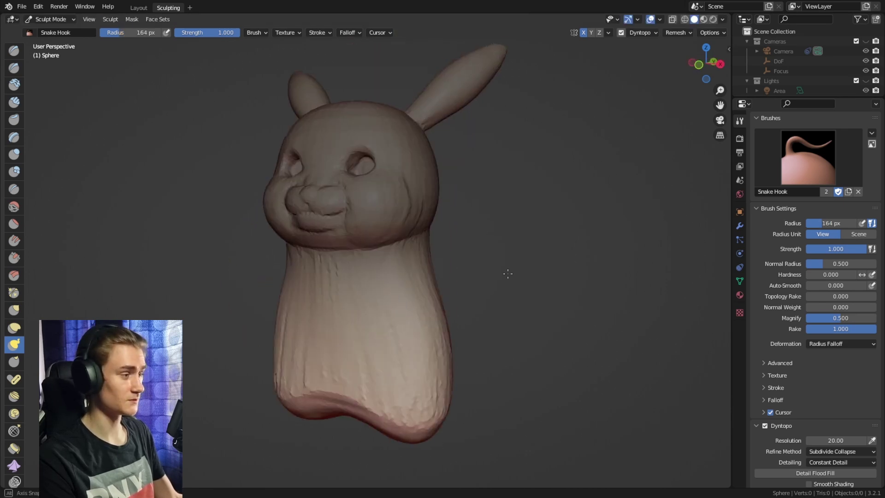
Carve the gap between the legs and the belly-to-thigh grooves with the Crease brush, raising strength to 0.352 and radius to 99 px.
{"action": "mouse_move", "coordinate": [508, 273]}
{"action": "middle_mouse_down"}
{"action": "mouse_move", "coordinate": [556, 259]}
{"action": "mouse_move", "coordinate": [416, 260]}
{"action": "mouse_move", "coordinate": [533, 258]}
{"action": "mouse_move", "coordinate": [456, 257]}
{"action": "middle_mouse_up"}
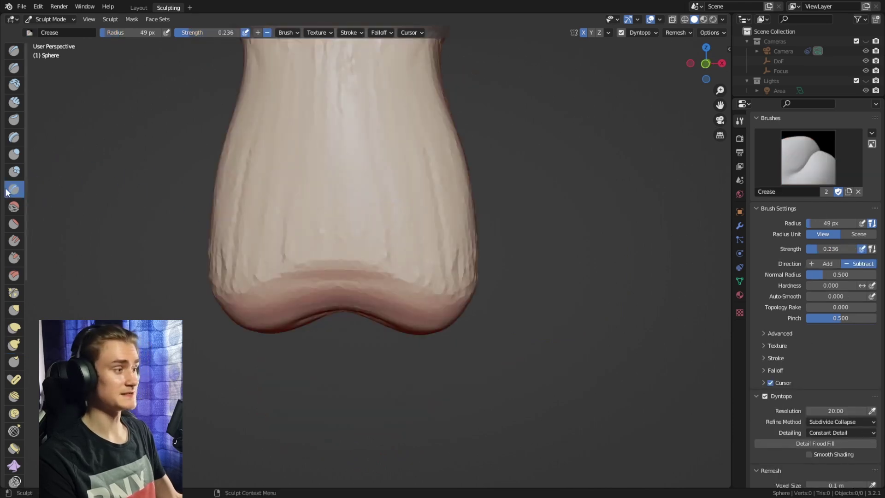
{"action": "middle_click_drag", "start_coordinate": [364, 276], "coordinate": [387, 254]}
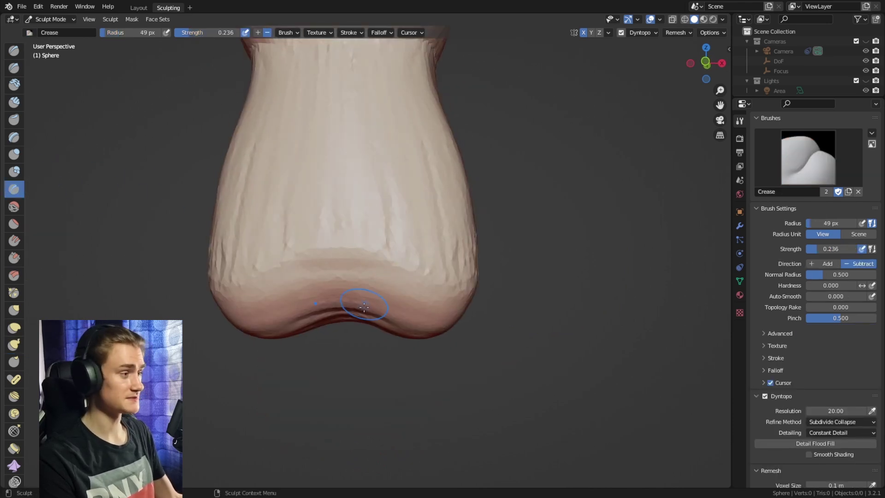
{"action": "key", "text": "shift+f"}
{"action": "left_click", "coordinate": [386, 266]}
{"action": "key", "text": "shift+f"}
{"action": "left_click", "coordinate": [380, 267]}
{"action": "key", "text": "f"}
{"action": "left_click", "coordinate": [374, 270]}
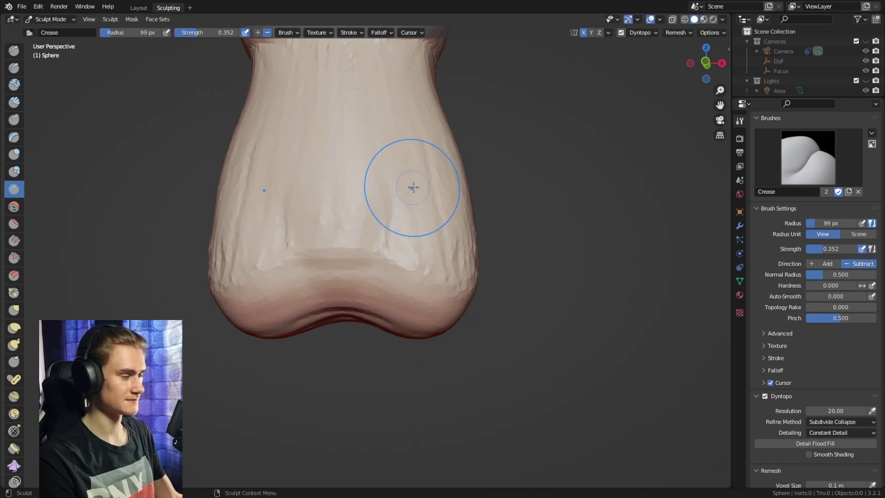
{"action": "key", "text": "bracketleft"}
{"action": "mouse_move", "coordinate": [393, 266]}
{"action": "middle_mouse_down"}
{"action": "mouse_move", "coordinate": [405, 223]}
{"action": "mouse_move", "coordinate": [375, 316]}
{"action": "middle_mouse_up"}
{"action": "mouse_move", "coordinate": [437, 154]}
{"action": "middle_mouse_down"}
{"action": "mouse_move", "coordinate": [415, 223]}
{"action": "mouse_move", "coordinate": [378, 261]}
{"action": "mouse_move", "coordinate": [389, 269]}
{"action": "mouse_move", "coordinate": [390, 248]}
{"action": "middle_mouse_up"}
Reshape the belly and thigh profile from the side with the Grab brush at 221 px radius and 0.400 strength.
{"action": "key", "text": "g"}
{"action": "key", "text": "f"}
{"action": "left_click", "coordinate": [370, 281]}
{"action": "key", "text": "f"}
{"action": "left_click", "coordinate": [397, 243]}
{"action": "left_click_drag", "start_coordinate": [360, 185], "coordinate": [369, 181]}
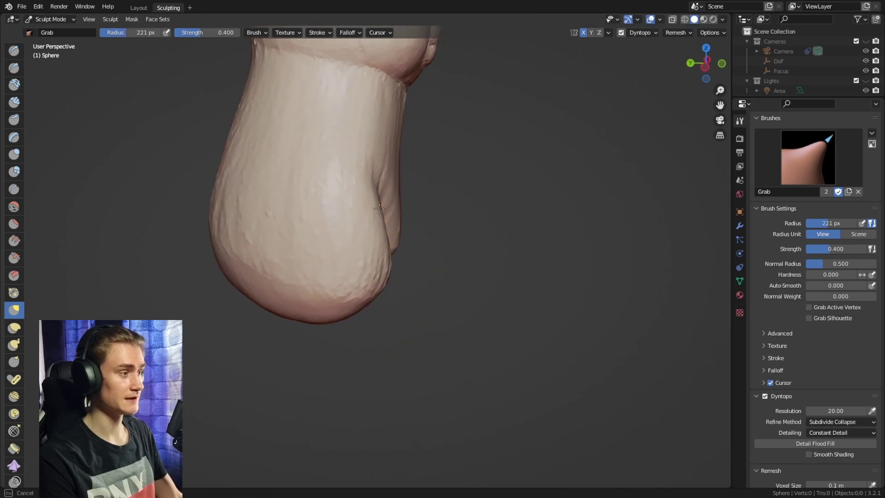
Fine-tune the silhouette of the lower body from another angle with the Grab brush, varying the radius.
{"action": "middle_click_drag", "start_coordinate": [369, 185], "coordinate": [443, 241]}
{"action": "key", "text": "f"}
{"action": "left_click", "coordinate": [440, 240]}
{"action": "left_click_drag", "start_coordinate": [413, 223], "coordinate": [429, 225]}
{"action": "key", "text": "f"}
{"action": "left_click", "coordinate": [416, 222]}
{"action": "key", "text": "f"}
{"action": "left_click", "coordinate": [408, 234]}
{"action": "left_click_drag", "start_coordinate": [427, 184], "coordinate": [453, 203]}
Build up a rounded belly between the thighs with the Clay Strips brush at about 50 px radius and 0.412 strength.
{"action": "middle_click_drag", "start_coordinate": [475, 154], "coordinate": [470, 237], "text": "ctrl"}
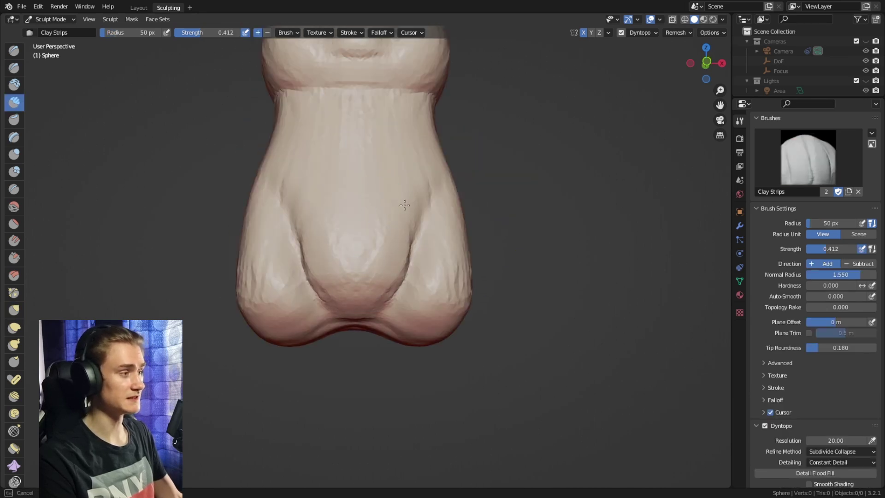
{"action": "middle_click_drag", "start_coordinate": [330, 276], "coordinate": [316, 195]}
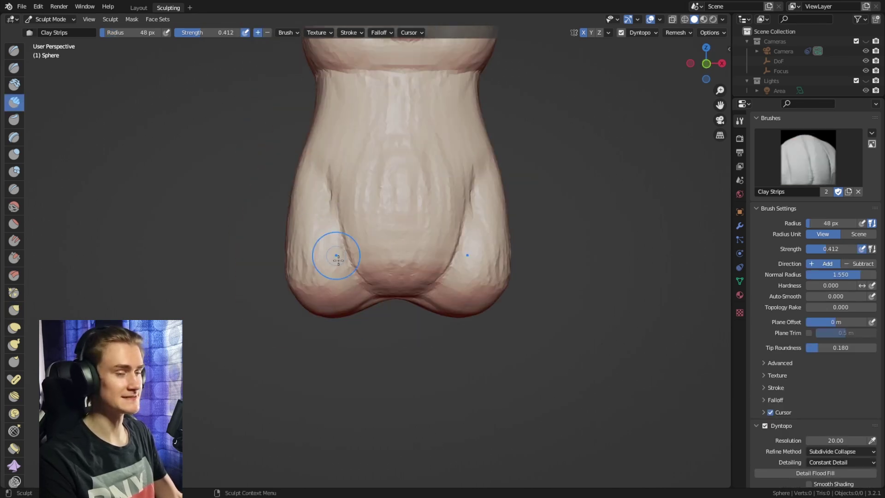
{"action": "middle_click_drag", "start_coordinate": [332, 276], "coordinate": [319, 222]}
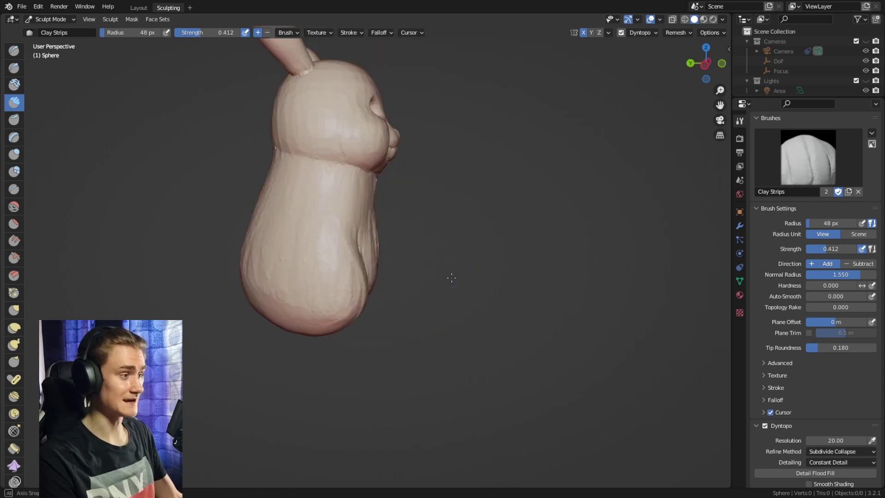
Build up bent arms from the shoulders onto the belly with the Clay Strips brush, reducing the radius from 57 to 41 px.
{"action": "left_click_drag", "start_coordinate": [451, 279], "coordinate": [355, 288], "text": "alt"}
{"action": "scroll", "coordinate": [413, 217], "scroll_direction": "up", "scroll_amount": 4}
{"action": "mouse_move", "coordinate": [413, 217]}
{"action": "middle_mouse_down"}
{"action": "mouse_move", "coordinate": [378, 227]}
{"action": "mouse_move", "coordinate": [379, 213]}
{"action": "middle_mouse_up"}
{"action": "middle_click_drag", "start_coordinate": [314, 249], "coordinate": [352, 250]}
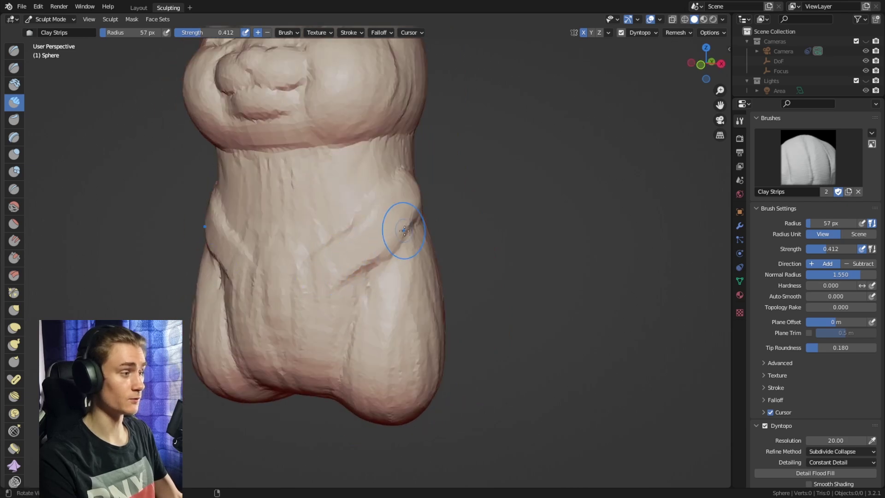
{"action": "mouse_move", "coordinate": [404, 231]}
{"action": "middle_mouse_down"}
{"action": "mouse_move", "coordinate": [358, 237]}
{"action": "mouse_move", "coordinate": [364, 257]}
{"action": "middle_mouse_up"}
{"action": "middle_click_drag", "start_coordinate": [445, 189], "coordinate": [421, 188]}
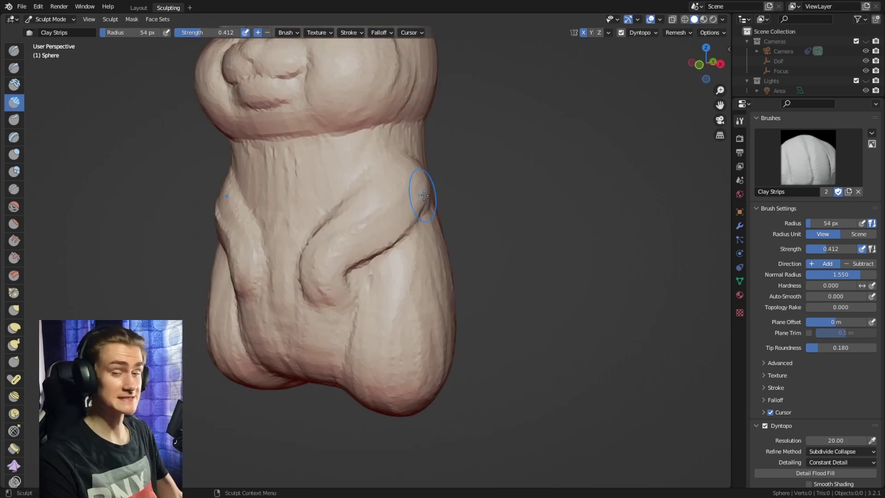
{"action": "key", "text": "f"}
{"action": "mouse_move", "coordinate": [362, 235]}
{"action": "left_mouse_down"}
{"action": "mouse_move", "coordinate": [401, 205]}
{"action": "mouse_move", "coordinate": [397, 218]}
{"action": "left_mouse_up"}
{"action": "left_click", "coordinate": [389, 214]}
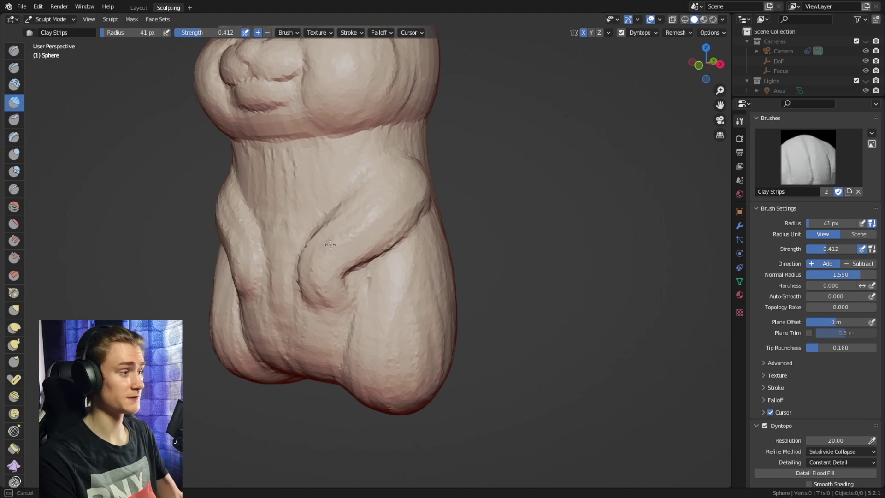
Sharpen the edges of the arms against the torso with the Crease brush at 42 px radius and 0.352 strength.
{"action": "middle_click_drag", "start_coordinate": [384, 230], "coordinate": [435, 217]}
{"action": "scroll", "coordinate": [434, 218], "scroll_direction": "down", "scroll_amount": 5}
{"action": "scroll", "coordinate": [392, 249], "scroll_direction": "up", "scroll_amount": 4}
{"action": "key", "text": "shift+c"}
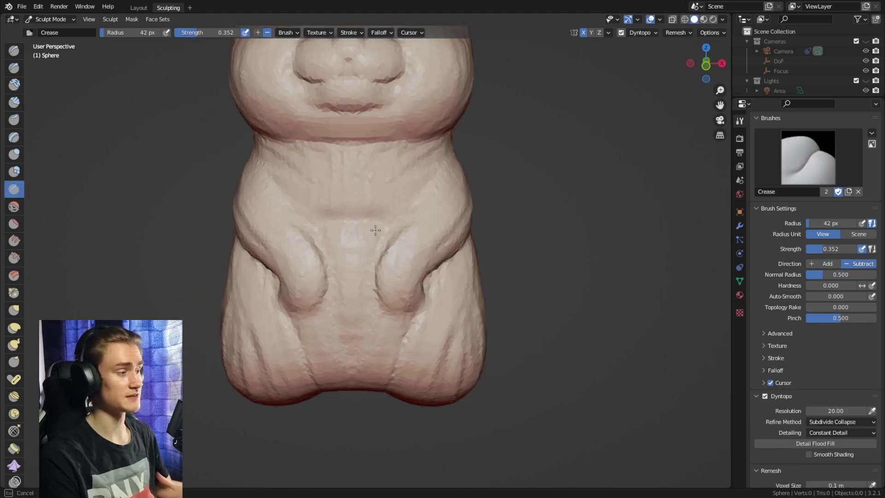
{"action": "left_click_drag", "start_coordinate": [391, 229], "coordinate": [399, 224]}
{"action": "middle_click_drag", "start_coordinate": [402, 208], "coordinate": [406, 247], "text": "shift"}
Crease the neckline under the chin with the Crease brush at 24 px radius and 0.352 strength.
{"action": "key", "text": "f"}
{"action": "left_click", "coordinate": [369, 193]}
{"action": "left_click_drag", "start_coordinate": [369, 188], "coordinate": [347, 189]}
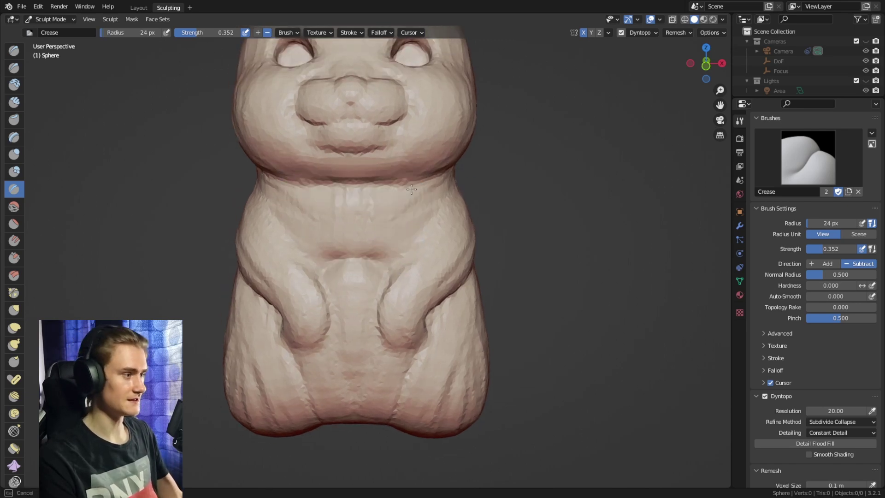
{"action": "mouse_move", "coordinate": [429, 208]}
{"action": "middle_mouse_down"}
{"action": "mouse_move", "coordinate": [535, 207]}
{"action": "mouse_move", "coordinate": [431, 223]}
{"action": "middle_mouse_up"}
Add volume to the chest between the arms with the Clay Strips brush at 0.412 strength, starting at 24 px radius.
{"action": "key", "text": "c"}
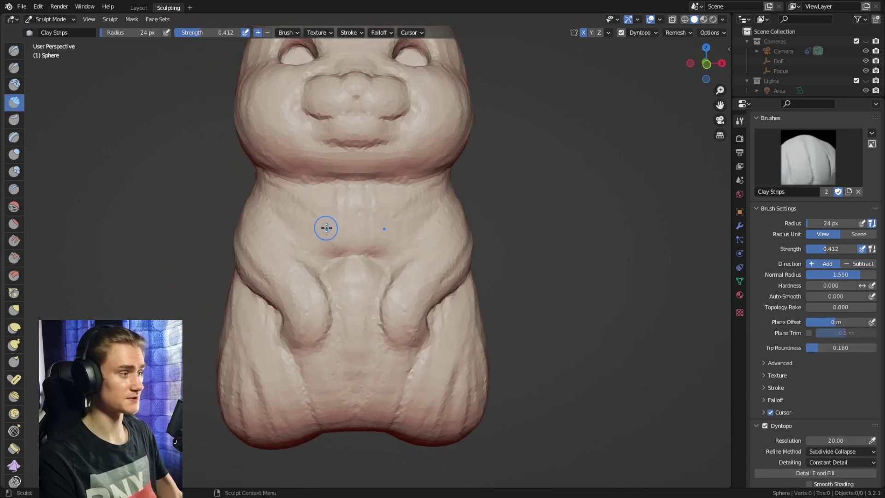
{"action": "middle_click_drag", "start_coordinate": [347, 257], "coordinate": [345, 217]}
{"action": "key", "text": "f"}
{"action": "left_click", "coordinate": [354, 214]}
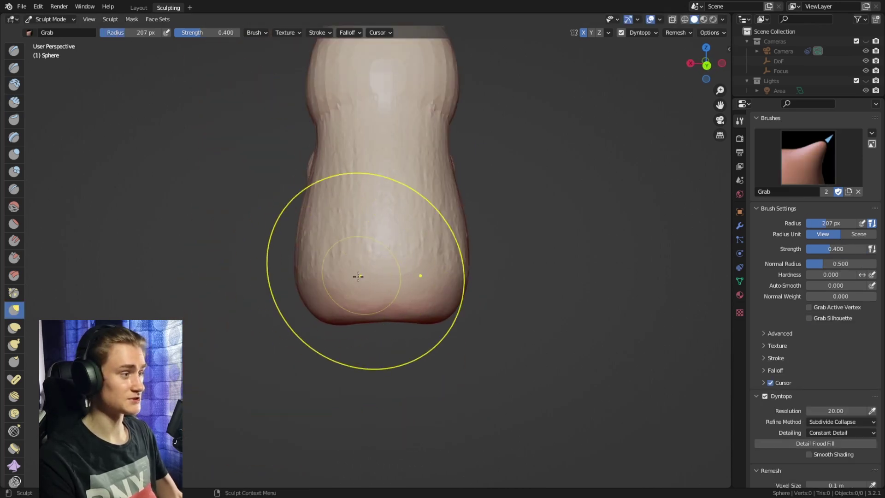
Adjust the hips and waist from behind with the Grab brush, starting at 207 px radius and 0.400 strength.
{"action": "left_click_drag", "start_coordinate": [329, 292], "coordinate": [306, 293]}
{"action": "key", "text": "f"}
{"action": "left_click", "coordinate": [333, 230]}
{"action": "left_click_drag", "start_coordinate": [330, 223], "coordinate": [344, 235]}
Mask a small patch on the lower back at 12 px radius, invert the mask, and set the Snake Hook brush to 221 px.
{"action": "mouse_move", "coordinate": [344, 236]}
{"action": "middle_mouse_down"}
{"action": "mouse_move", "coordinate": [356, 243]}
{"action": "mouse_move", "coordinate": [455, 241]}
{"action": "middle_mouse_up"}
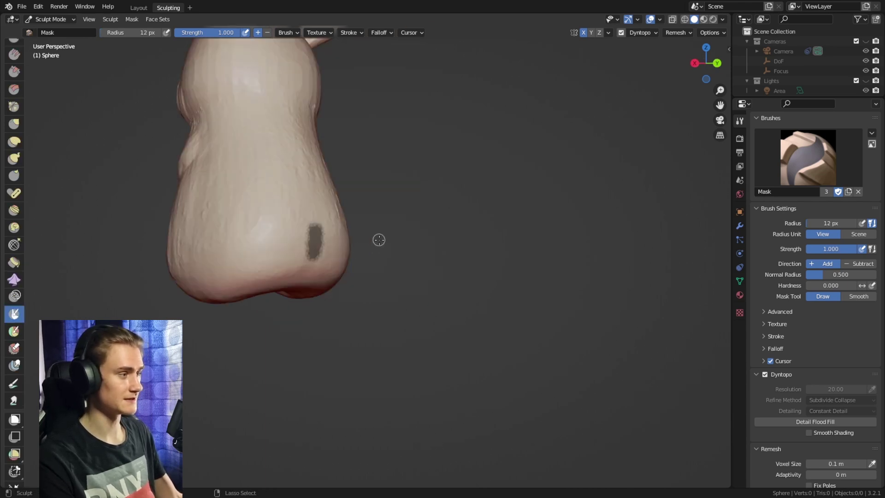
{"action": "key", "text": "ctrl+i"}
{"action": "key", "text": "k"}
{"action": "key", "text": "f"}
{"action": "left_click", "coordinate": [359, 238]}
Pull the unmasked patch straight back along the Y axis into a tail stub with the Move tool.
{"action": "scroll", "coordinate": [20, 305], "scroll_direction": "down", "scroll_amount": 6}
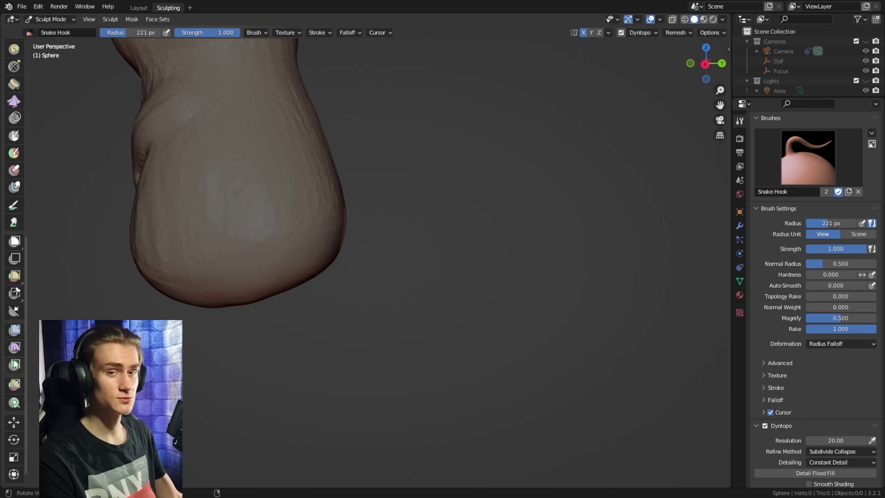
{"action": "scroll", "coordinate": [15, 364], "scroll_direction": "down", "scroll_amount": 1}
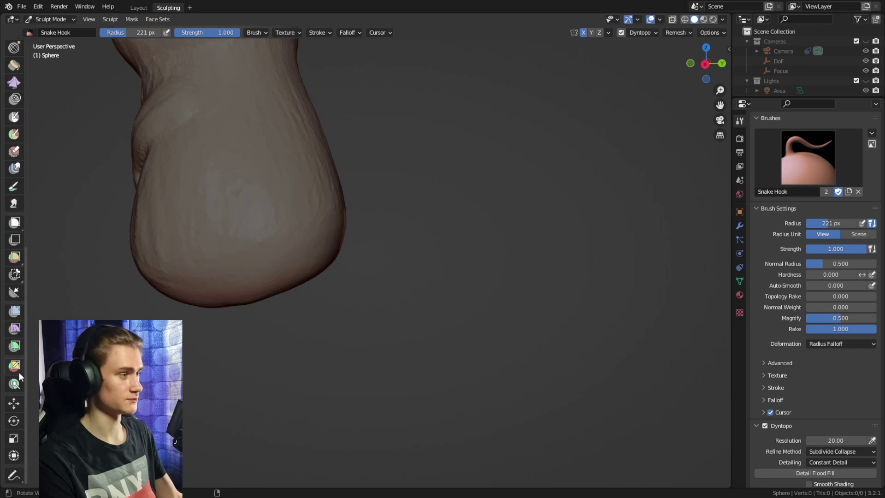
{"action": "left_click", "coordinate": [14, 404]}
{"action": "middle_click_drag", "start_coordinate": [133, 317], "coordinate": [336, 155]}
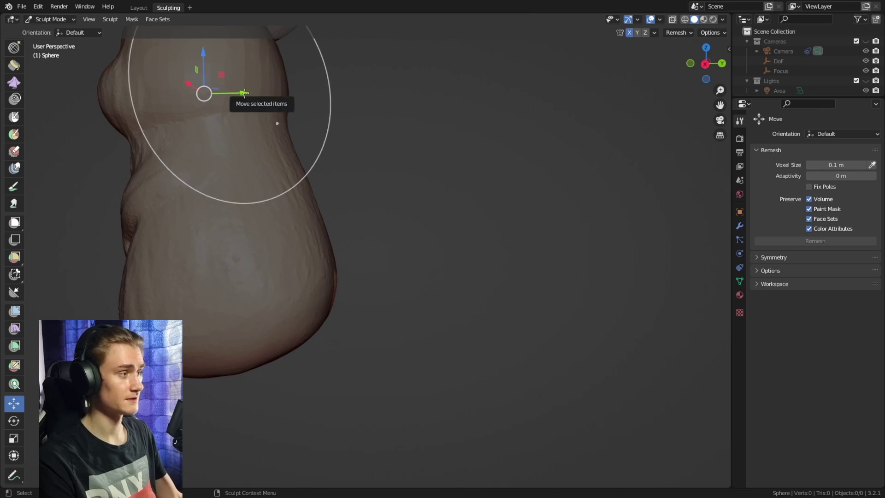
{"action": "mouse_move", "coordinate": [245, 92]}
{"action": "left_mouse_down"}
{"action": "mouse_move", "coordinate": [326, 101]}
{"action": "mouse_move", "coordinate": [296, 98]}
{"action": "mouse_move", "coordinate": [317, 104]}
{"action": "left_mouse_up"}
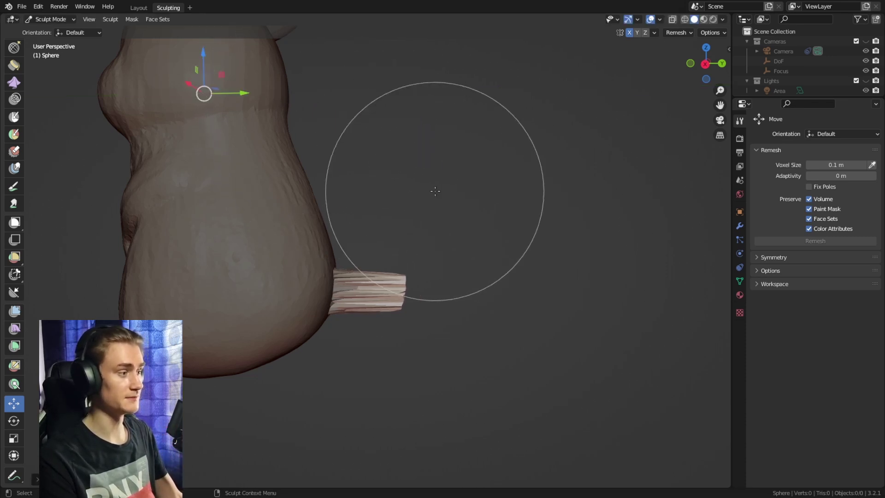
{"action": "middle_click_drag", "start_coordinate": [388, 318], "coordinate": [354, 272], "text": "shift"}
{"action": "scroll", "coordinate": [351, 209], "scroll_direction": "up", "scroll_amount": 2}
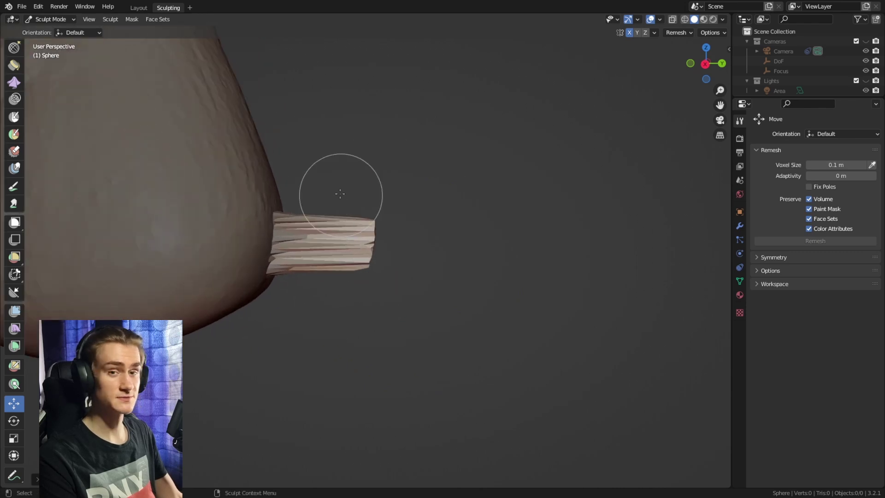
Build up the tail stub's surface with the Clay Strips brush at 84 px radius and 0.412 strength, and clear the mask.
{"action": "key", "text": "c"}
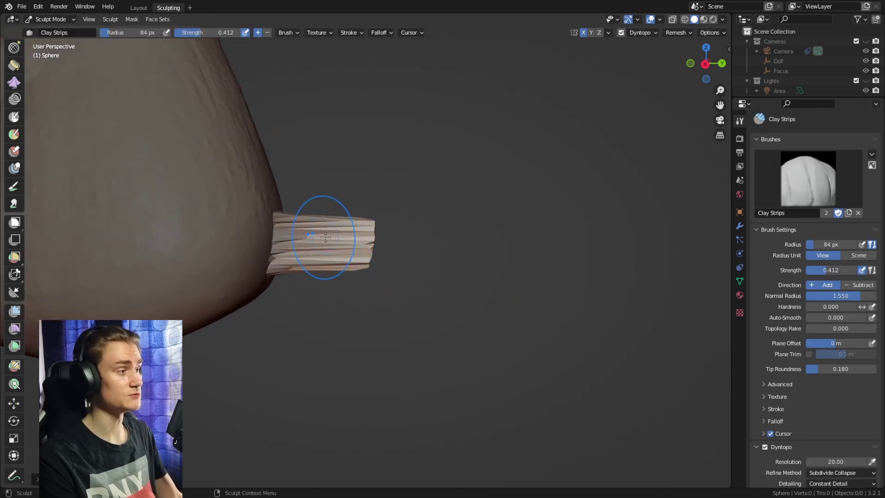
{"action": "mouse_move", "coordinate": [330, 231]}
{"action": "left_mouse_down"}
{"action": "mouse_move", "coordinate": [304, 236]}
{"action": "mouse_move", "coordinate": [318, 251]}
{"action": "left_mouse_up"}
{"action": "mouse_move", "coordinate": [413, 263]}
{"action": "middle_mouse_down"}
{"action": "mouse_move", "coordinate": [309, 262]}
{"action": "mouse_move", "coordinate": [401, 263]}
{"action": "mouse_move", "coordinate": [401, 291]}
{"action": "mouse_move", "coordinate": [403, 233]}
{"action": "mouse_move", "coordinate": [405, 247]}
{"action": "mouse_move", "coordinate": [413, 244]}
{"action": "mouse_move", "coordinate": [361, 267]}
{"action": "middle_mouse_up"}
{"action": "scroll", "coordinate": [403, 234], "scroll_direction": "up", "scroll_amount": 1}
{"action": "key", "text": "alt+m"}
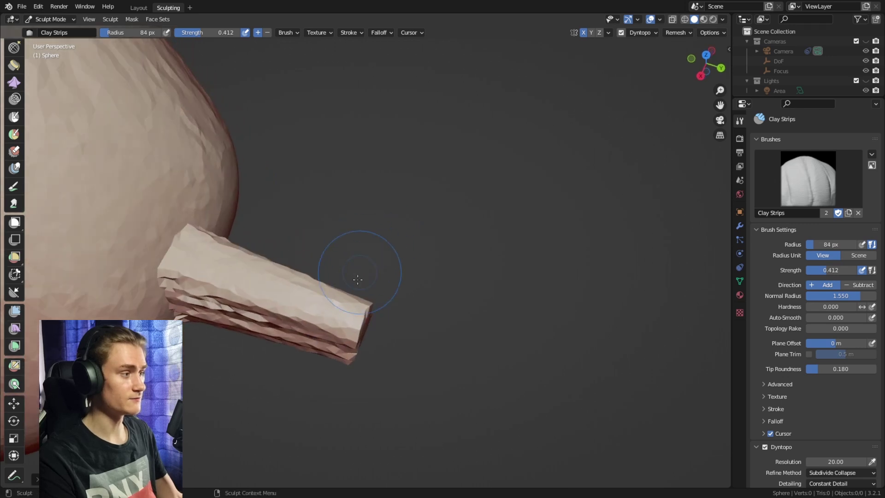
Extend the tail stub into a rising zigzag by masking around each segment's end and pulling it up and back with the Move tool.
{"action": "key", "text": "m"}
{"action": "mouse_move", "coordinate": [340, 309]}
{"action": "left_mouse_down"}
{"action": "mouse_move", "coordinate": [326, 306]}
{"action": "mouse_move", "coordinate": [322, 315]}
{"action": "mouse_move", "coordinate": [272, 288]}
{"action": "left_mouse_up"}
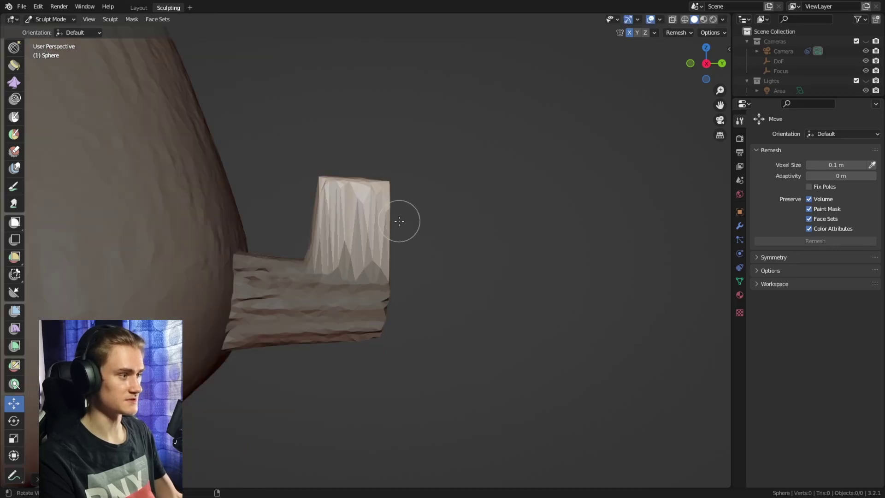
{"action": "key", "text": "alt+m"}
{"action": "key", "text": "c"}
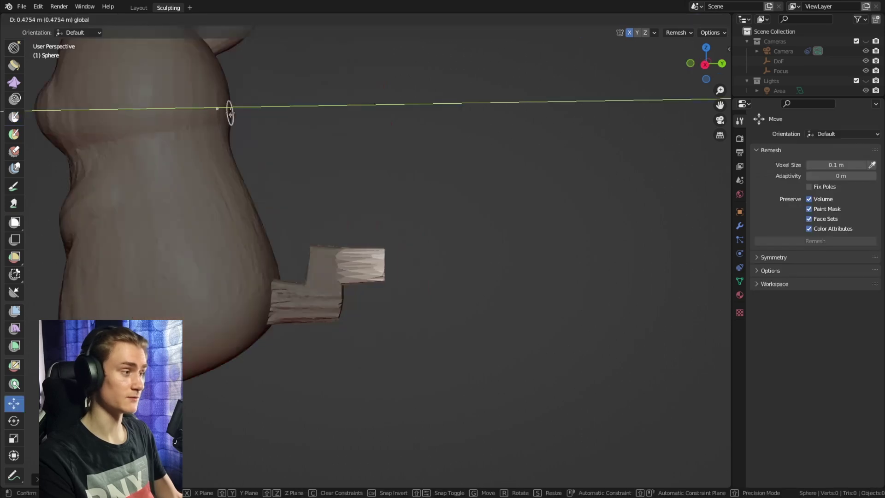
{"action": "left_click_drag", "start_coordinate": [227, 109], "coordinate": [266, 114]}
{"action": "left_click", "coordinate": [263, 115]}
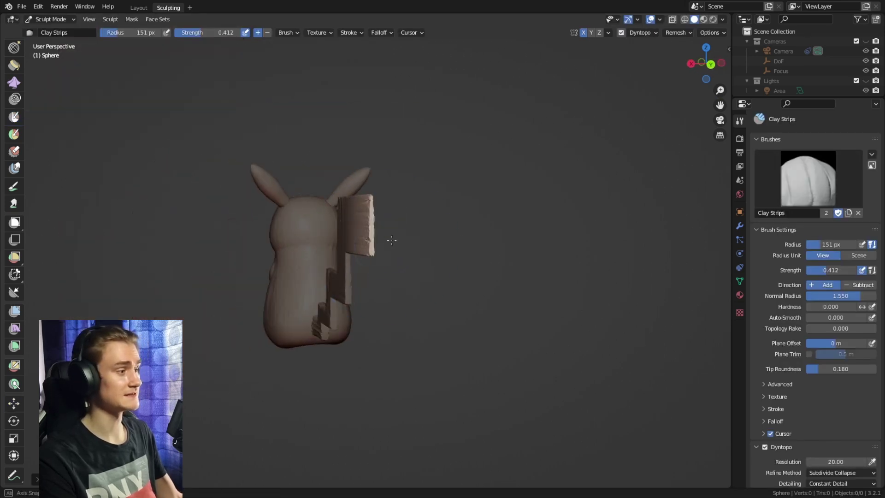
{"action": "middle_click_drag", "start_coordinate": [392, 216], "coordinate": [351, 228]}
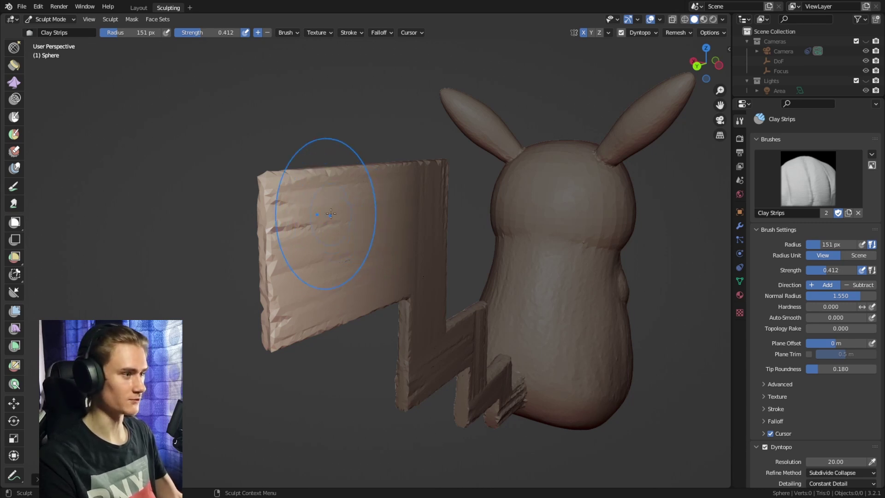
{"action": "key", "text": "alt+m"}
Slant the bend below the tail's broad end segment with the Grab brush at 0.400 strength, working down to 103 px radius.
{"action": "middle_click_drag", "start_coordinate": [292, 238], "coordinate": [417, 195]}
{"action": "scroll", "coordinate": [417, 196], "scroll_direction": "down", "scroll_amount": 4}
{"action": "mouse_move", "coordinate": [344, 292]}
{"action": "middle_mouse_down", "text": "shift"}
{"action": "mouse_move", "coordinate": [401, 237]}
{"action": "mouse_move", "coordinate": [388, 257]}
{"action": "mouse_move", "coordinate": [409, 223]}
{"action": "mouse_move", "coordinate": [336, 154]}
{"action": "middle_mouse_up", "text": "shift"}
{"action": "key", "text": "g"}
{"action": "key", "text": "f"}
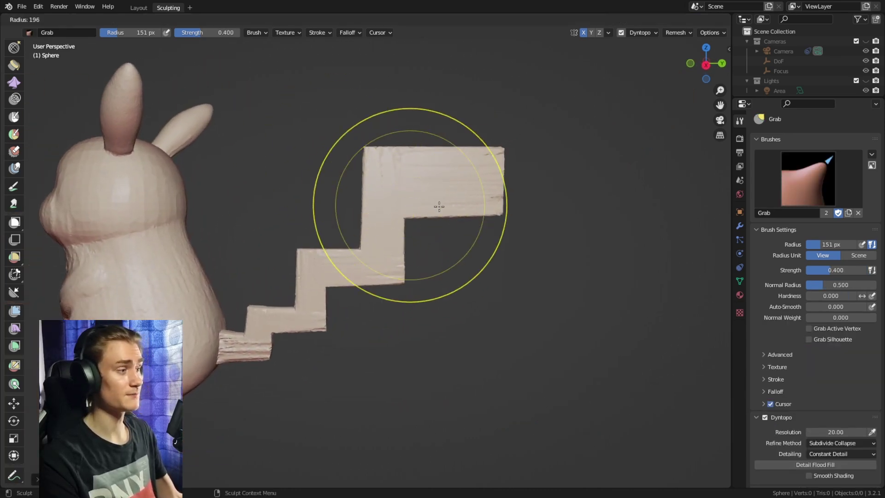
{"action": "left_click", "coordinate": [634, 206]}
{"action": "left_click_drag", "start_coordinate": [502, 158], "coordinate": [462, 177]}
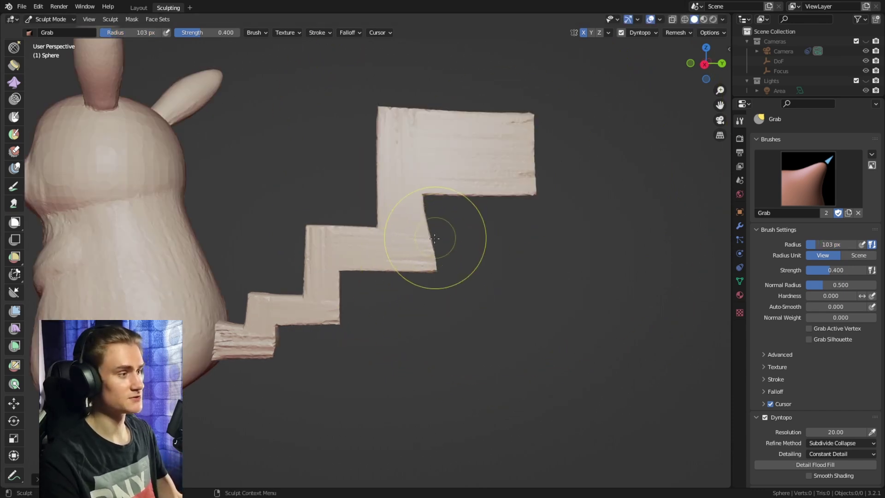
{"action": "middle_click_drag", "start_coordinate": [436, 238], "coordinate": [453, 246], "text": "shift"}
Flare the tail's broad end segment by pulling its corners outward with the Grab brush.
{"action": "key", "text": "f"}
{"action": "left_click", "coordinate": [324, 233]}
{"action": "middle_click_drag", "start_coordinate": [324, 233], "coordinate": [304, 268], "text": "shift"}
{"action": "key", "text": "f"}
{"action": "left_click", "coordinate": [475, 168]}
{"action": "left_click_drag", "start_coordinate": [386, 157], "coordinate": [355, 159]}
{"action": "middle_click_drag", "start_coordinate": [410, 240], "coordinate": [381, 242], "text": "shift"}
{"action": "key", "text": "f"}
{"action": "left_click", "coordinate": [611, 249]}
{"action": "left_click_drag", "start_coordinate": [511, 197], "coordinate": [522, 194]}
Refine the angles of the tail's middle bends with the Grab brush, reducing its radius to 79 px.
{"action": "middle_click_drag", "start_coordinate": [518, 229], "coordinate": [496, 229], "text": "shift"}
{"action": "key", "text": "f"}
{"action": "left_click", "coordinate": [465, 230]}
{"action": "mouse_move", "coordinate": [271, 356]}
{"action": "middle_mouse_down", "text": "shift"}
{"action": "mouse_move", "coordinate": [428, 267]}
{"action": "mouse_move", "coordinate": [329, 316]}
{"action": "middle_mouse_up", "text": "shift"}
{"action": "key", "text": "f"}
{"action": "left_click", "coordinate": [498, 200]}
{"action": "left_click_drag", "start_coordinate": [448, 197], "coordinate": [407, 197]}
{"action": "key", "text": "f"}
{"action": "left_click", "coordinate": [433, 217]}
{"action": "middle_click_drag", "start_coordinate": [393, 245], "coordinate": [419, 243], "text": "shift"}
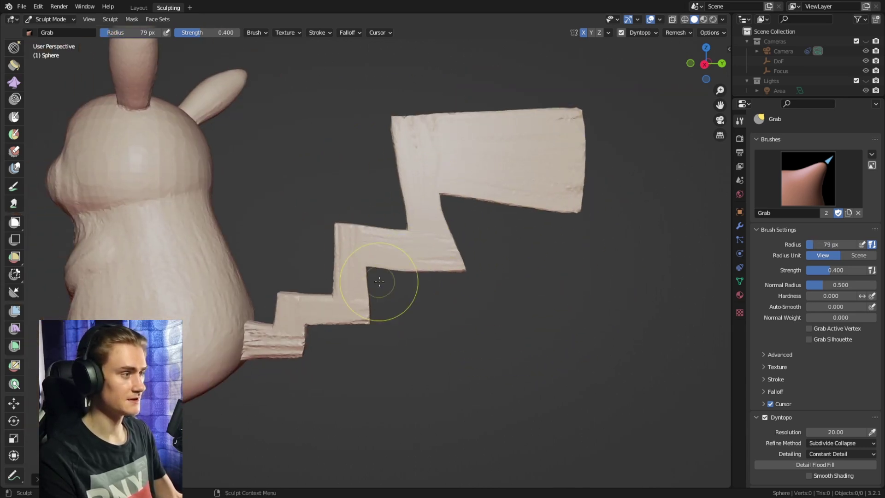
Thicken the tail with the Inflate brush at 0.500 strength, starting at 171 px radius and using 106 px near the base.
{"action": "middle_click_drag", "start_coordinate": [386, 269], "coordinate": [463, 201]}
{"action": "key", "text": "i"}
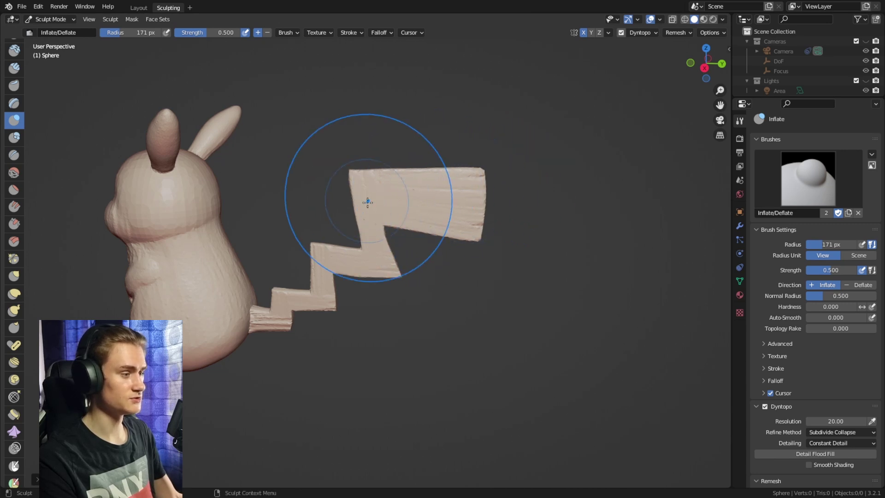
{"action": "mouse_move", "coordinate": [382, 257]}
{"action": "middle_mouse_down"}
{"action": "mouse_move", "coordinate": [357, 258]}
{"action": "mouse_move", "coordinate": [415, 258]}
{"action": "mouse_move", "coordinate": [380, 261]}
{"action": "mouse_move", "coordinate": [437, 239]}
{"action": "middle_mouse_up"}
{"action": "middle_click_drag", "start_coordinate": [408, 273], "coordinate": [322, 327], "text": "shift"}
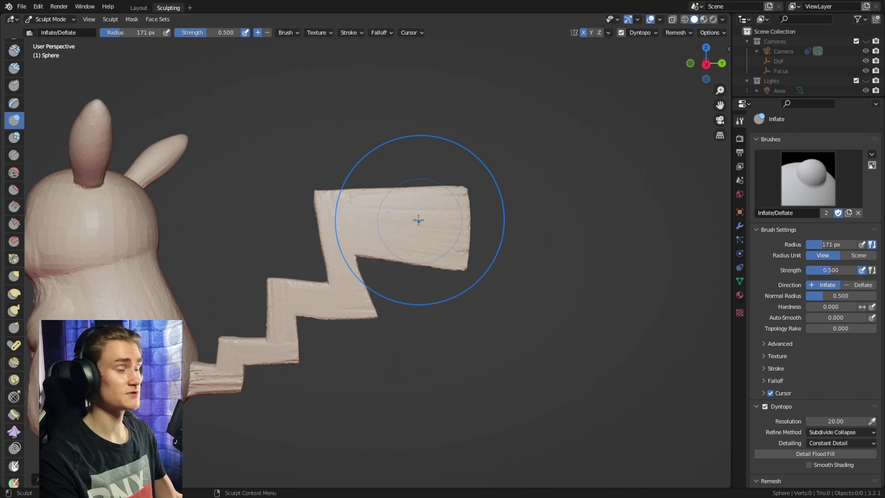
{"action": "mouse_move", "coordinate": [510, 234]}
{"action": "middle_mouse_down"}
{"action": "mouse_move", "coordinate": [413, 249]}
{"action": "mouse_move", "coordinate": [499, 239]}
{"action": "middle_mouse_up"}
{"action": "middle_click_drag", "start_coordinate": [348, 268], "coordinate": [385, 256], "text": "shift"}
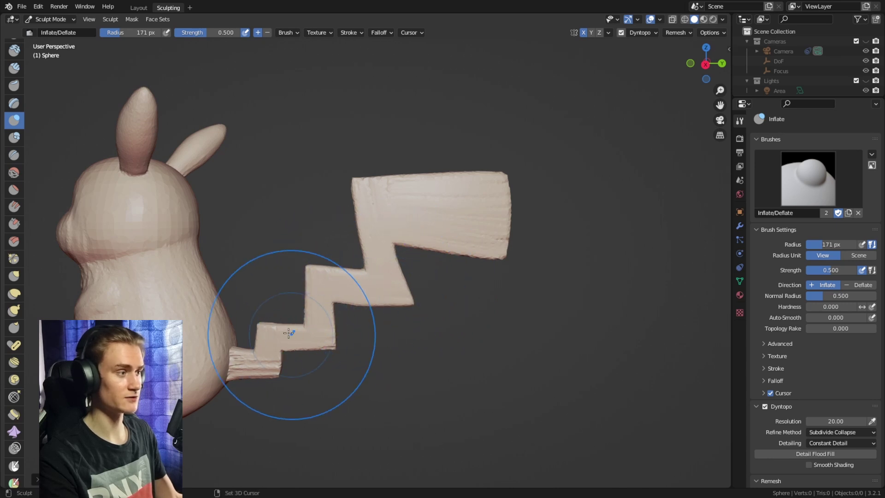
{"action": "key", "text": "f"}
{"action": "left_click", "coordinate": [295, 347]}
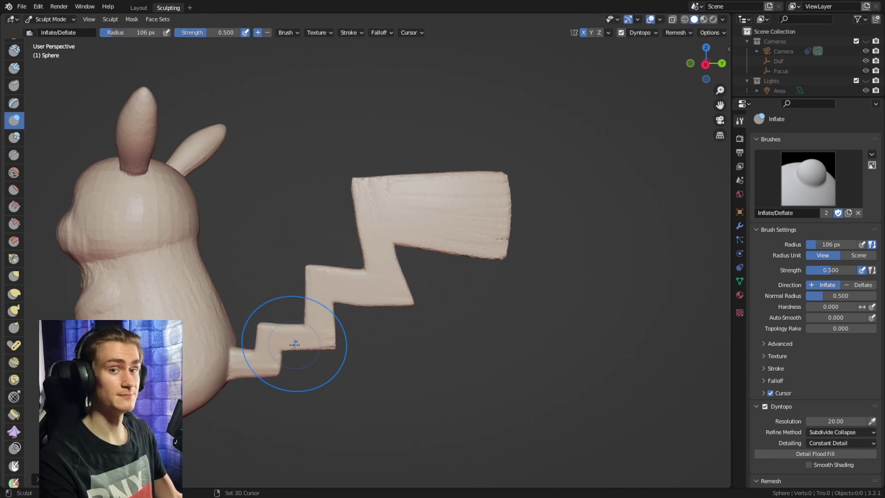
{"action": "mouse_move", "coordinate": [435, 291]}
{"action": "middle_mouse_down"}
{"action": "mouse_move", "coordinate": [508, 277]}
{"action": "mouse_move", "coordinate": [392, 198]}
{"action": "middle_mouse_up"}
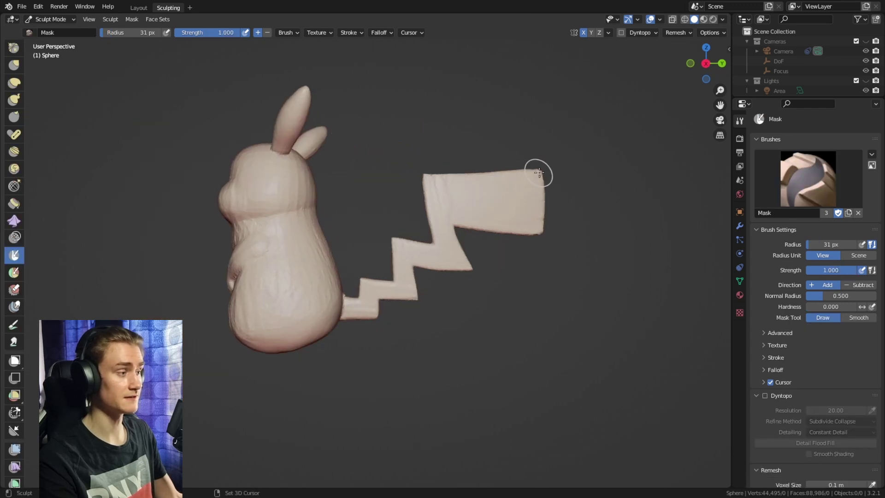
Mask the body up to the tail's base by expanding the mask over connected geometry, and clean its edge with the 31 px Mask brush.
{"action": "key", "text": "shift+a"}
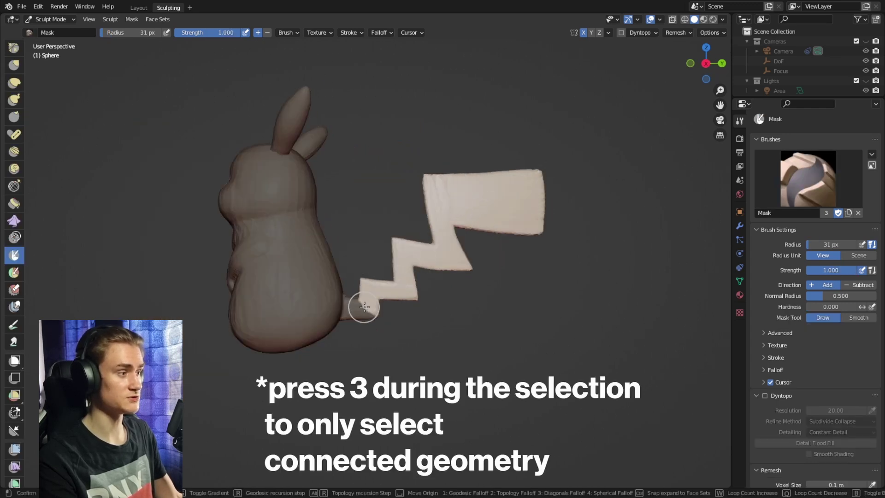
{"action": "left_click", "coordinate": [352, 310]}
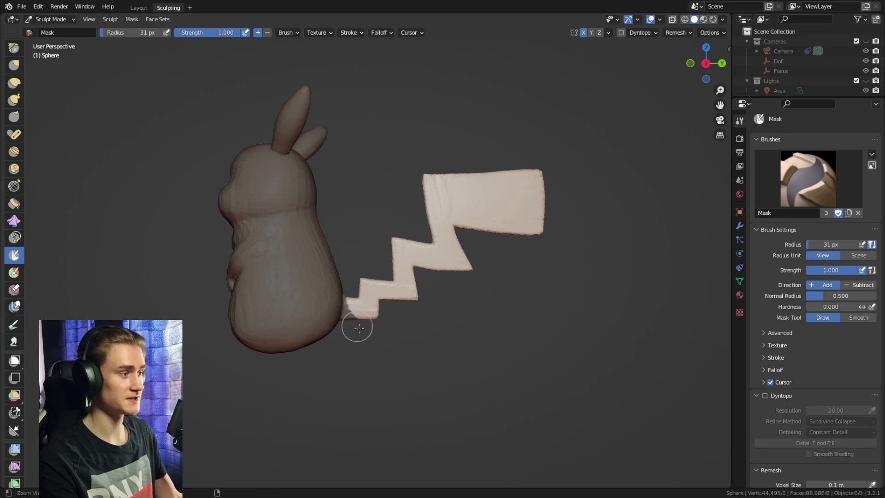
{"action": "middle_click_drag", "start_coordinate": [358, 328], "coordinate": [378, 264], "text": "ctrl"}
{"action": "middle_click_drag", "start_coordinate": [369, 361], "coordinate": [376, 257], "text": "shift"}
{"action": "middle_click_drag", "start_coordinate": [377, 257], "coordinate": [362, 256]}
{"action": "left_click_drag", "start_coordinate": [363, 235], "coordinate": [358, 282]}
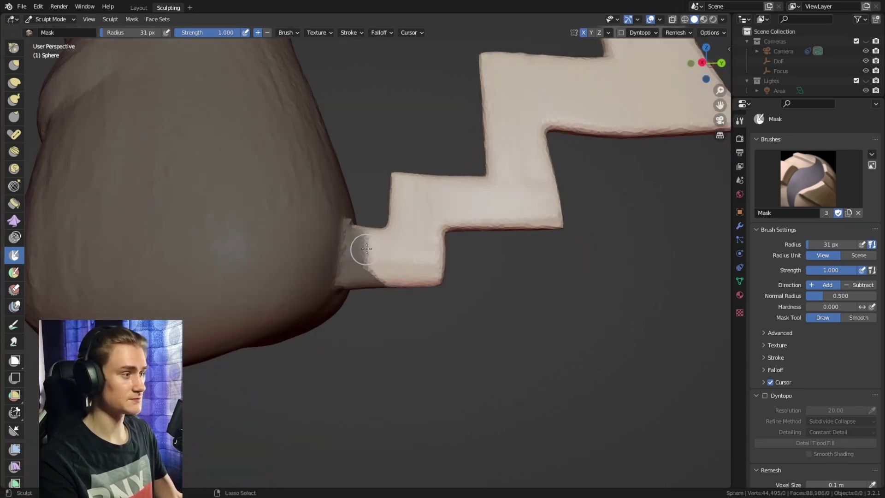
{"action": "left_click_drag", "start_coordinate": [366, 252], "coordinate": [355, 290], "text": "ctrl"}
{"action": "middle_click_drag", "start_coordinate": [416, 282], "coordinate": [302, 260]}
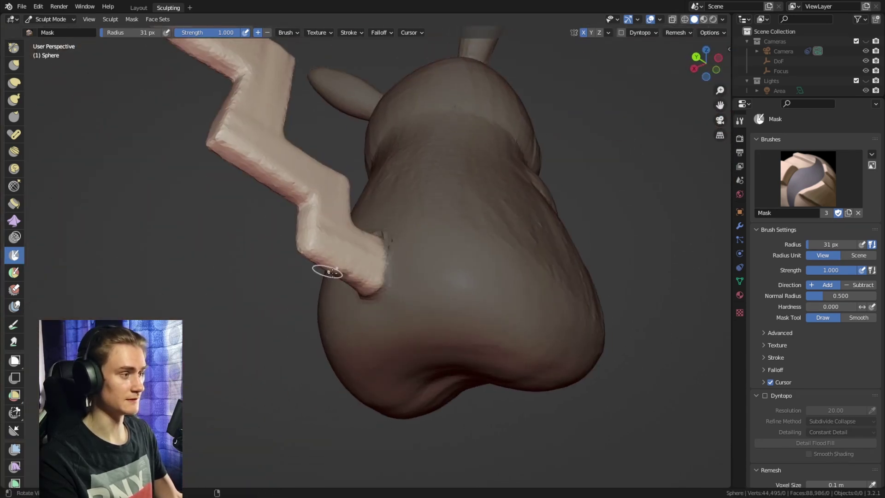
{"action": "middle_click_drag", "start_coordinate": [375, 263], "coordinate": [286, 153]}
Create a face set from the masked body and clear the mask.
{"action": "left_click", "coordinate": [158, 18]}
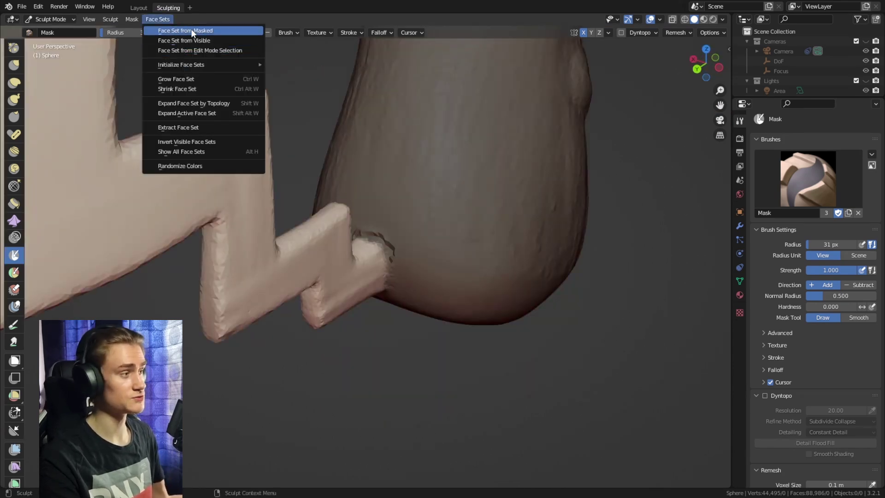
{"action": "left_click", "coordinate": [193, 31]}
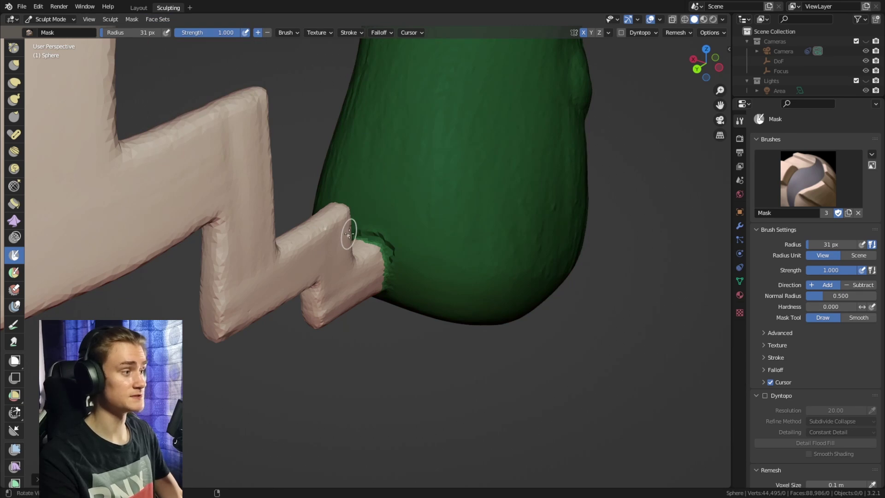
{"action": "key", "text": "shift+c"}
{"action": "middle_click_drag", "start_coordinate": [389, 307], "coordinate": [40, 249]}
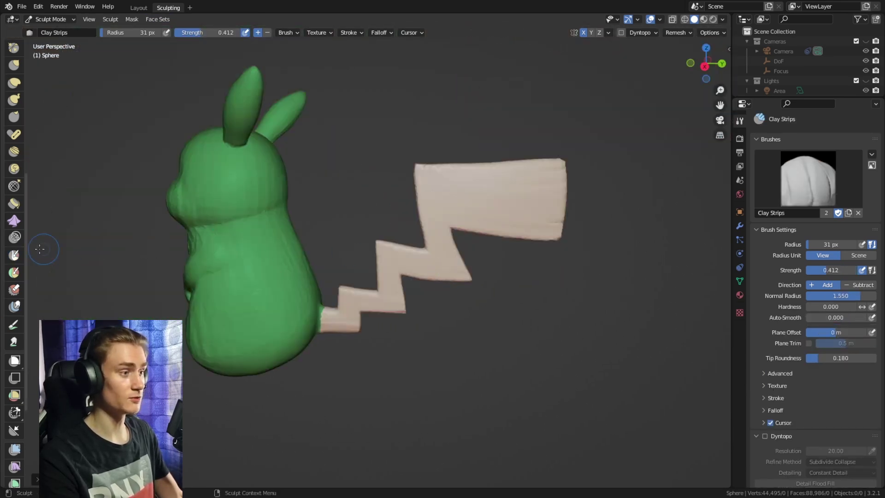
Turn off X symmetry and swing the tail sideways about its base with the Pose brush at 31 px radius and 0.500 strength.
{"action": "left_click", "coordinate": [14, 136]}
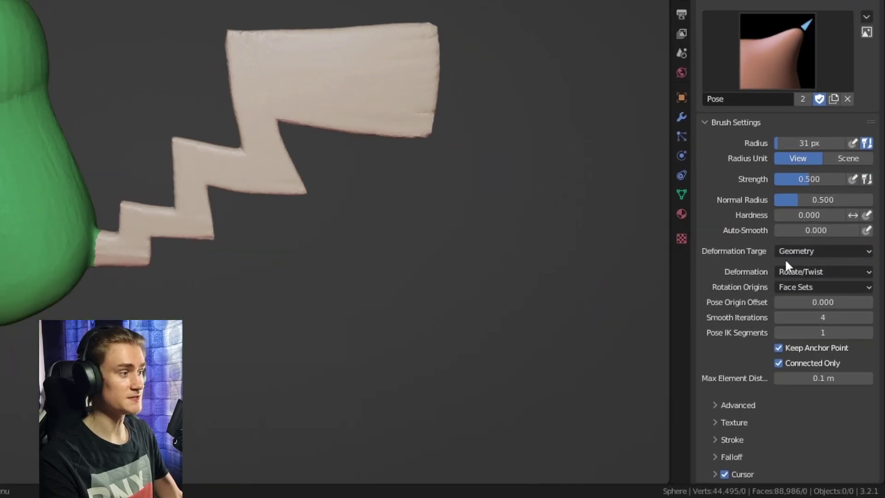
{"action": "middle_click_drag", "start_coordinate": [302, 224], "coordinate": [42, 216]}
{"action": "middle_click_drag", "start_coordinate": [221, 266], "coordinate": [102, 211], "text": "shift"}
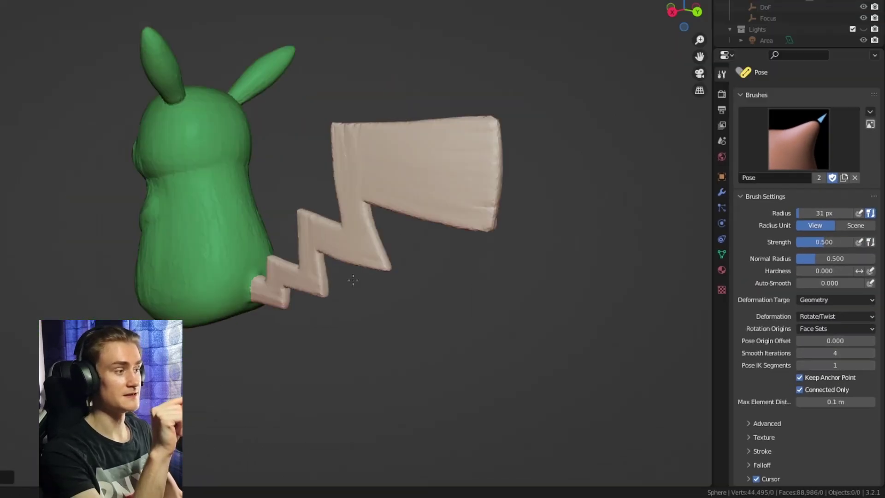
{"action": "middle_click_drag", "start_coordinate": [325, 292], "coordinate": [358, 290]}
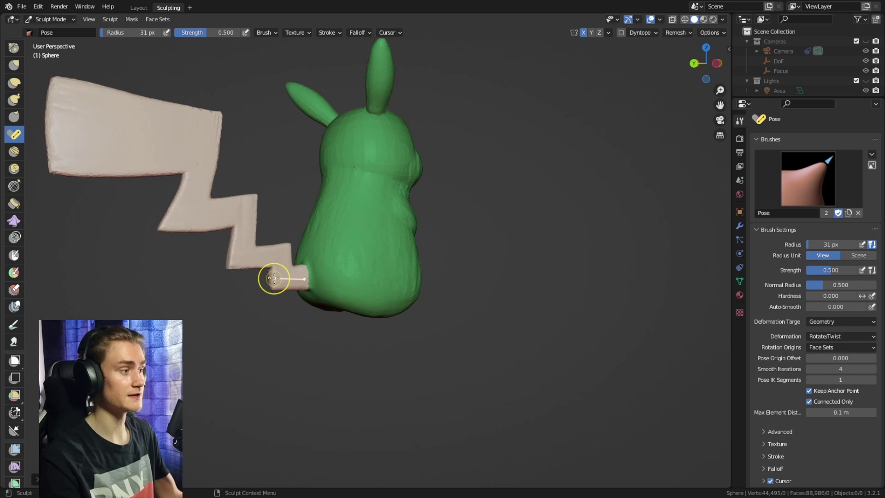
{"action": "left_click_drag", "start_coordinate": [276, 279], "coordinate": [290, 280]}
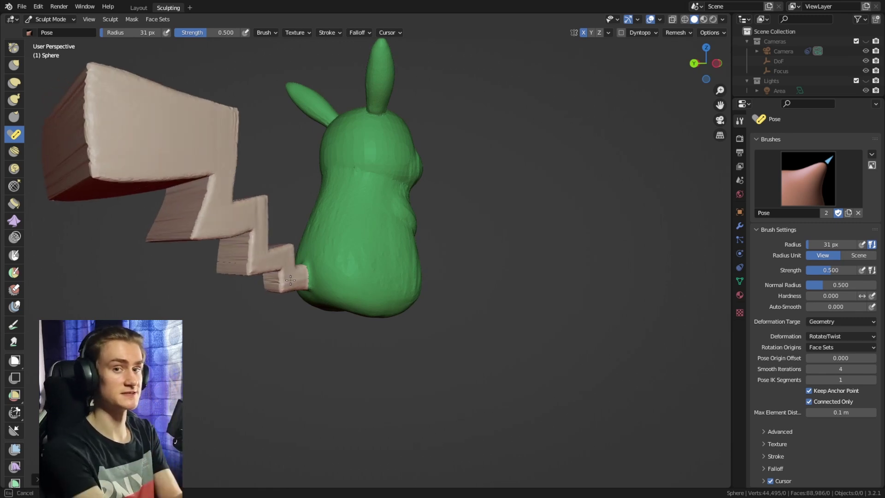
{"action": "key", "text": "ctrl+z"}
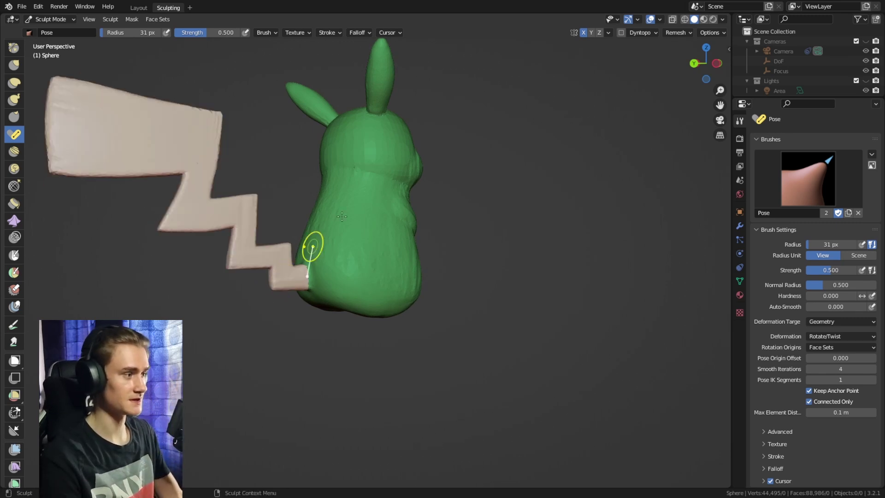
{"action": "left_click", "coordinate": [583, 33]}
{"action": "middle_click_drag", "start_coordinate": [334, 306], "coordinate": [313, 283]}
{"action": "left_click_drag", "start_coordinate": [276, 278], "coordinate": [351, 283]}
Switch to the Grab brush and set its falloff curve to Linear.
{"action": "mouse_move", "coordinate": [478, 284]}
{"action": "middle_mouse_down"}
{"action": "mouse_move", "coordinate": [321, 292]}
{"action": "mouse_move", "coordinate": [323, 277]}
{"action": "mouse_move", "coordinate": [350, 346]}
{"action": "mouse_move", "coordinate": [322, 261]}
{"action": "middle_mouse_up"}
{"action": "key", "text": "g"}
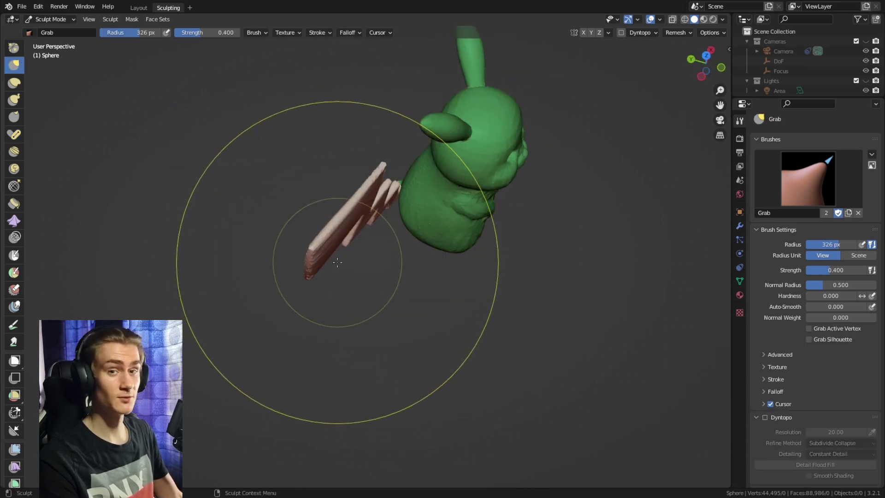
{"action": "left_click", "coordinate": [768, 391]}
{"action": "scroll", "coordinate": [774, 369], "scroll_direction": "down", "scroll_amount": 3}
{"action": "left_click", "coordinate": [778, 352]}
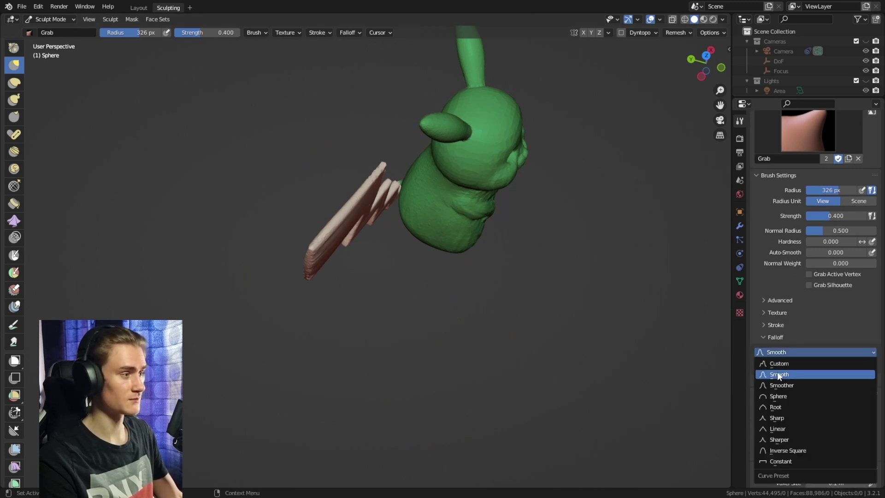
{"action": "left_click", "coordinate": [779, 429]}
Bend the tail's outer end sideways with the Grab brush, starting at 376 px radius and reducing it to 200 px.
{"action": "key", "text": "f"}
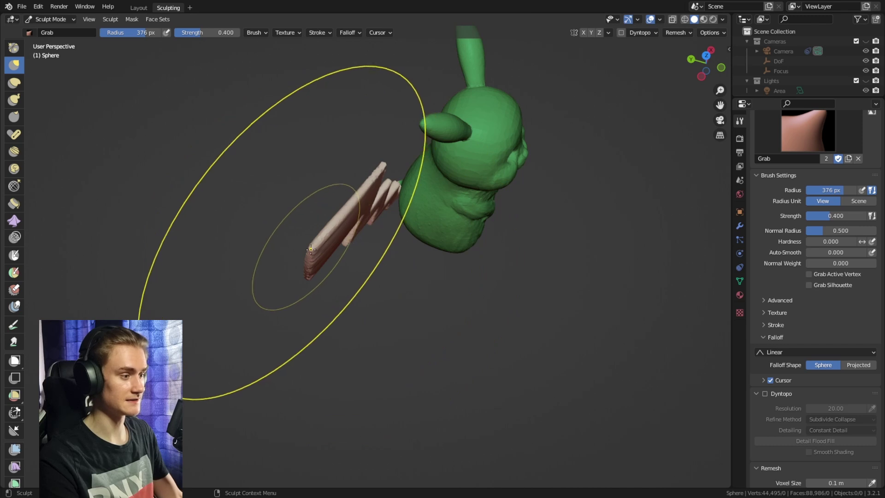
{"action": "left_click_drag", "start_coordinate": [306, 248], "coordinate": [355, 273]}
{"action": "left_click_drag", "start_coordinate": [414, 301], "coordinate": [405, 292]}
{"action": "mouse_move", "coordinate": [405, 293]}
{"action": "middle_mouse_down"}
{"action": "mouse_move", "coordinate": [381, 292]}
{"action": "mouse_move", "coordinate": [346, 247]}
{"action": "mouse_move", "coordinate": [363, 249]}
{"action": "middle_mouse_up"}
{"action": "mouse_move", "coordinate": [381, 216]}
{"action": "middle_mouse_down"}
{"action": "mouse_move", "coordinate": [350, 262]}
{"action": "mouse_move", "coordinate": [343, 255]}
{"action": "mouse_move", "coordinate": [425, 209]}
{"action": "mouse_move", "coordinate": [480, 231]}
{"action": "mouse_move", "coordinate": [410, 221]}
{"action": "middle_mouse_up"}
{"action": "key", "text": "f"}
{"action": "left_click", "coordinate": [319, 257]}
{"action": "key", "text": "f"}
{"action": "left_click", "coordinate": [330, 231]}
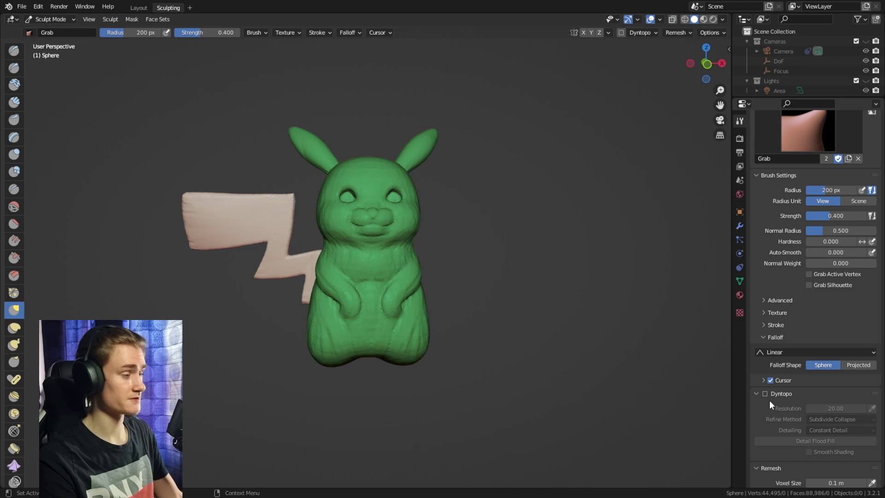
Enable Dyntopo and build up two mirrored oval leg bases under the body with the Clay Strips brush at 31 px radius.
{"action": "left_click", "coordinate": [766, 393]}
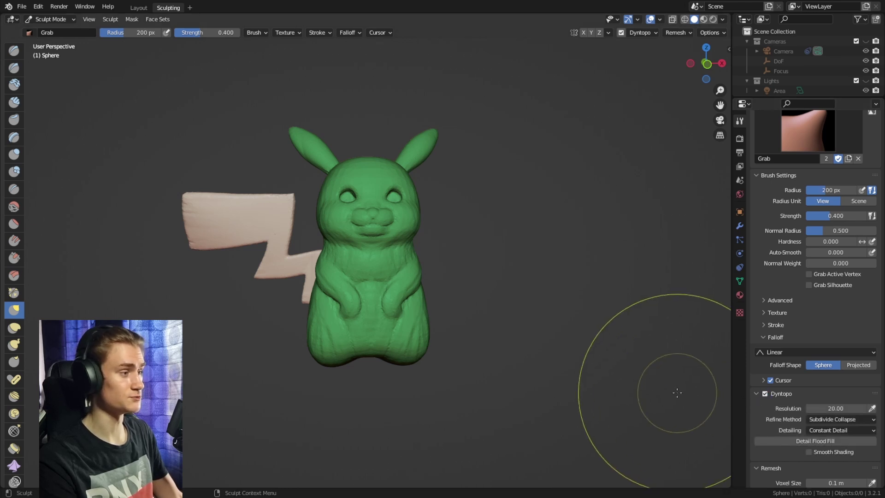
{"action": "key", "text": "c"}
{"action": "mouse_move", "coordinate": [444, 213]}
{"action": "left_mouse_down"}
{"action": "mouse_move", "coordinate": [442, 232]}
{"action": "mouse_move", "coordinate": [450, 208]}
{"action": "left_mouse_up"}
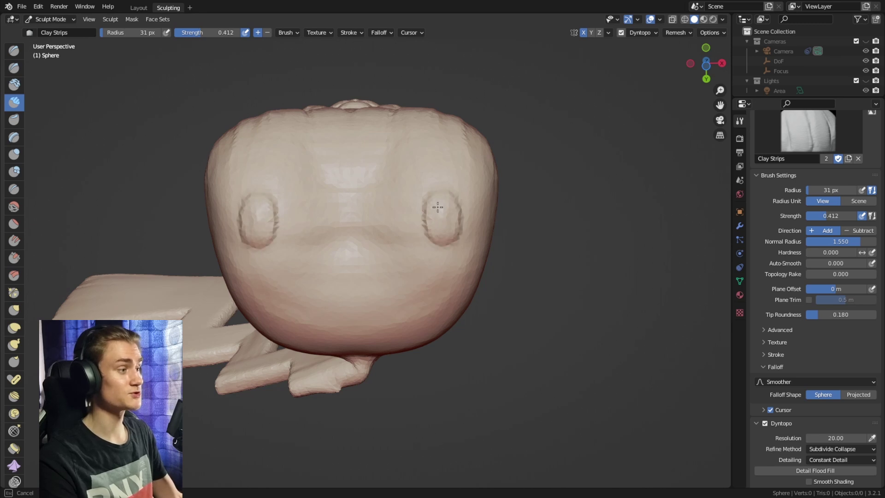
Mask both oval leg bases on the underside with the Mask brush at 31 px radius, and invert the mask.
{"action": "key", "text": "m"}
{"action": "left_click_drag", "start_coordinate": [443, 219], "coordinate": [449, 204]}
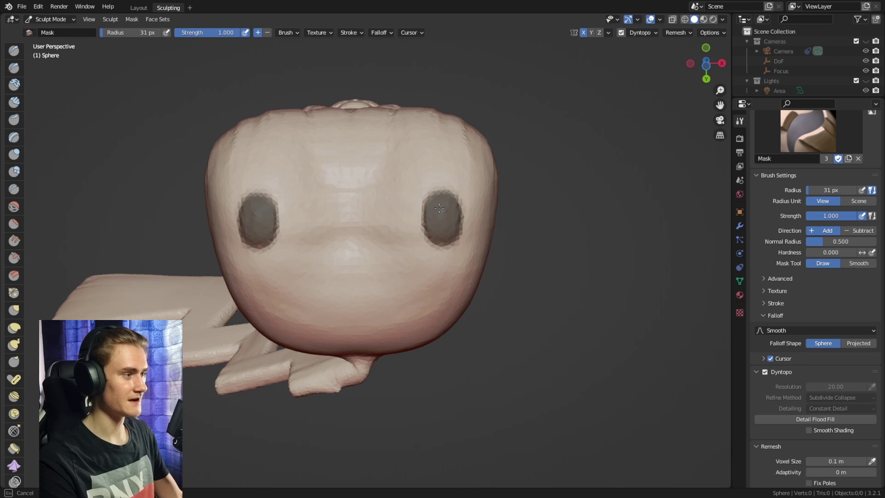
{"action": "key", "text": "ctrl+i"}
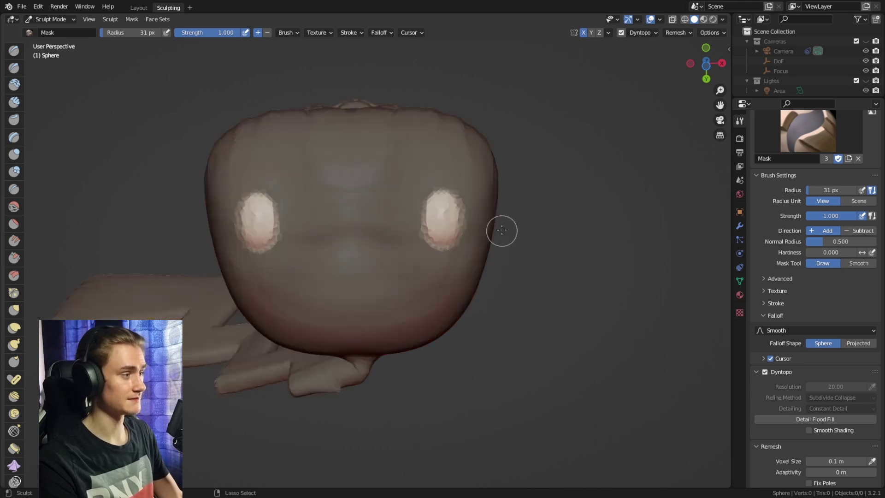
Pull the two unmasked ovals down into short leg stubs with the Snake Hook brush at 213 px radius.
{"action": "scroll", "coordinate": [485, 166], "scroll_direction": "down", "scroll_amount": 4}
{"action": "mouse_move", "coordinate": [484, 154]}
{"action": "middle_mouse_down"}
{"action": "mouse_move", "coordinate": [480, 235]}
{"action": "mouse_move", "coordinate": [434, 64]}
{"action": "middle_mouse_up"}
{"action": "scroll", "coordinate": [480, 235], "scroll_direction": "up", "scroll_amount": 3}
{"action": "key", "text": "k"}
{"action": "left_click_drag", "start_coordinate": [401, 219], "coordinate": [400, 223]}
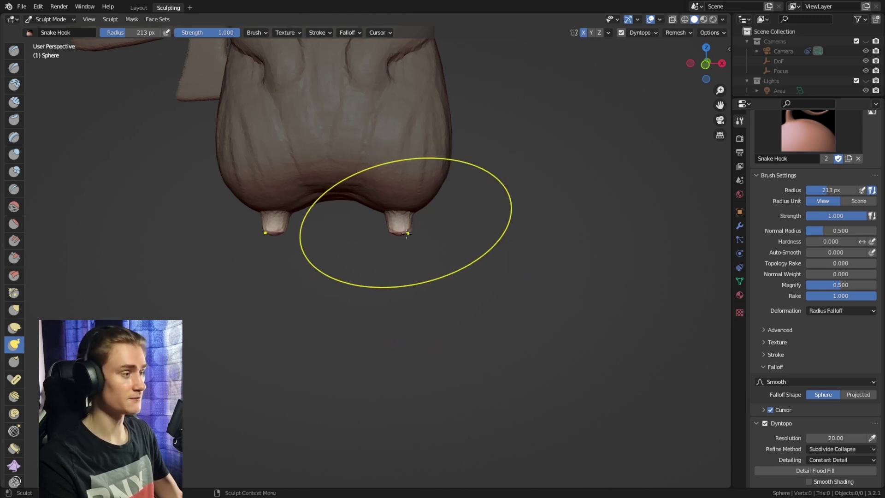
Mask the lower ends of both leg stubs with the Mask brush at 39 px radius, and invert the mask.
{"action": "mouse_move", "coordinate": [412, 237]}
{"action": "middle_mouse_down"}
{"action": "mouse_move", "coordinate": [434, 244]}
{"action": "mouse_move", "coordinate": [375, 245]}
{"action": "mouse_move", "coordinate": [408, 250]}
{"action": "middle_mouse_up"}
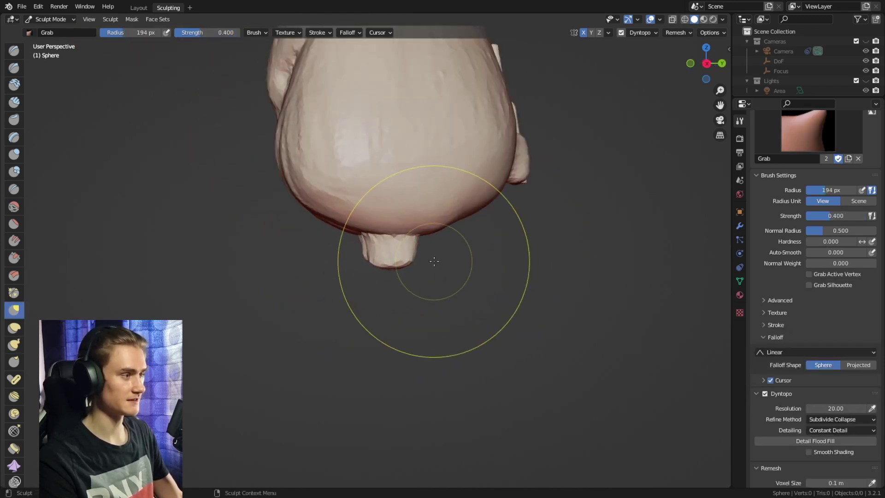
{"action": "mouse_move", "coordinate": [472, 253]}
{"action": "middle_mouse_down"}
{"action": "mouse_move", "coordinate": [441, 245]}
{"action": "mouse_move", "coordinate": [476, 238]}
{"action": "middle_mouse_up"}
{"action": "key", "text": "f"}
{"action": "left_click", "coordinate": [456, 216]}
{"action": "left_click_drag", "start_coordinate": [376, 258], "coordinate": [341, 261]}
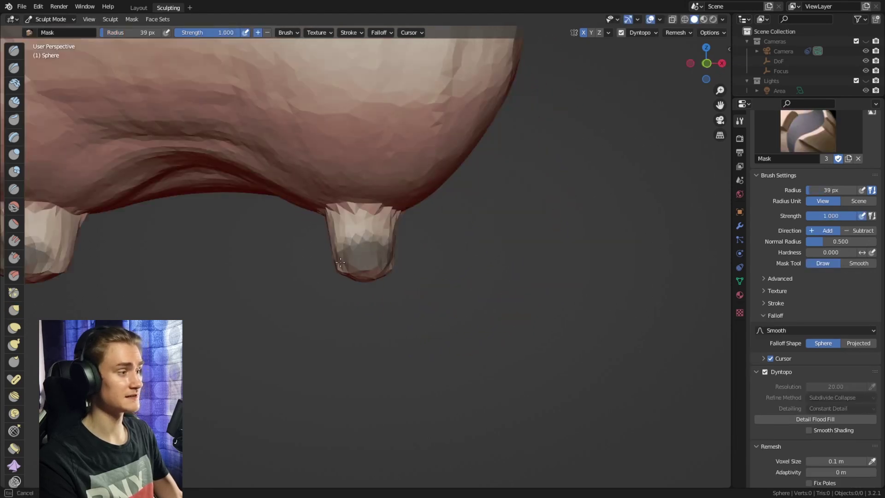
{"action": "middle_click_drag", "start_coordinate": [411, 257], "coordinate": [377, 262]}
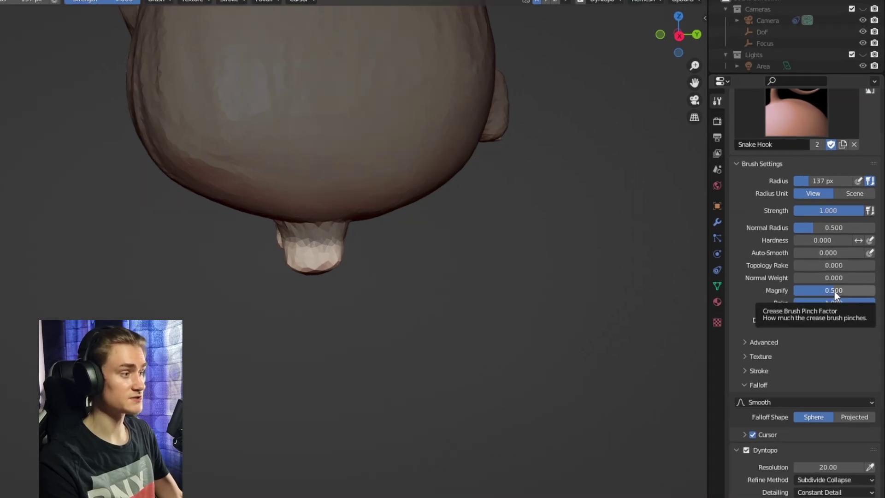
Set the Snake Hook brush's Magnify to 0.6 and pull the unmasked stub ends forward into long feet at 137 px radius.
{"action": "left_click", "coordinate": [842, 285]}
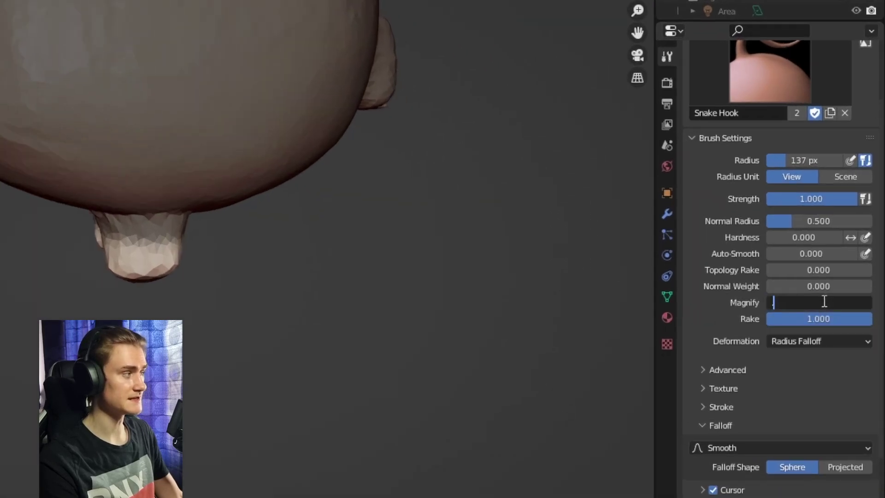
{"action": "type", "text": ".6"}
{"action": "key", "text": "Return"}
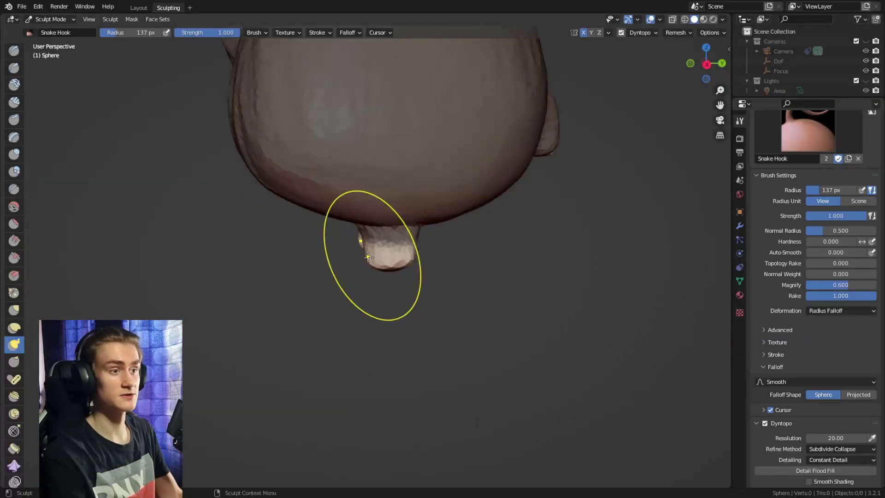
{"action": "left_click_drag", "start_coordinate": [369, 257], "coordinate": [295, 260]}
{"action": "key", "text": "f"}
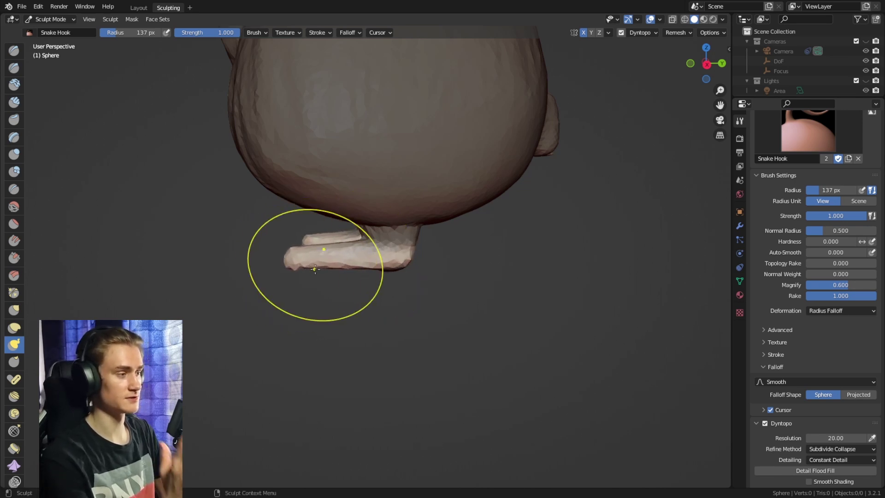
{"action": "left_click", "coordinate": [415, 291]}
{"action": "key", "text": "f"}
{"action": "left_click", "coordinate": [375, 261]}
{"action": "middle_click_drag", "start_coordinate": [421, 263], "coordinate": [391, 253], "text": "shift"}
{"action": "left_click_drag", "start_coordinate": [383, 254], "coordinate": [396, 254]}
{"action": "key", "text": "ctrl+z"}
Widen the front half of both feet from below with the Grab brush, starting at 73 px radius and increasing it to 89 px.
{"action": "key", "text": "f"}
{"action": "left_click", "coordinate": [406, 260]}
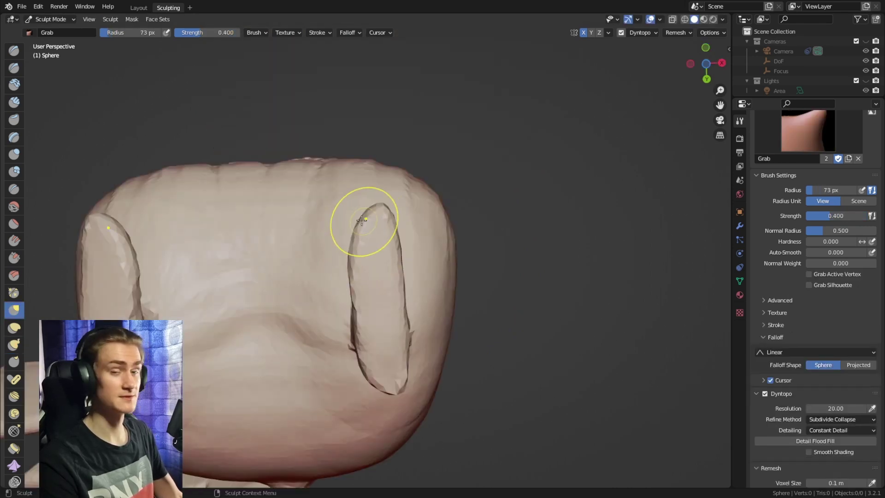
{"action": "mouse_move", "coordinate": [365, 217]}
{"action": "left_mouse_down"}
{"action": "mouse_move", "coordinate": [352, 218]}
{"action": "mouse_move", "coordinate": [364, 213]}
{"action": "mouse_move", "coordinate": [356, 223]}
{"action": "mouse_move", "coordinate": [409, 237]}
{"action": "mouse_move", "coordinate": [404, 318]}
{"action": "left_mouse_up"}
{"action": "key", "text": "f"}
{"action": "left_click", "coordinate": [402, 237]}
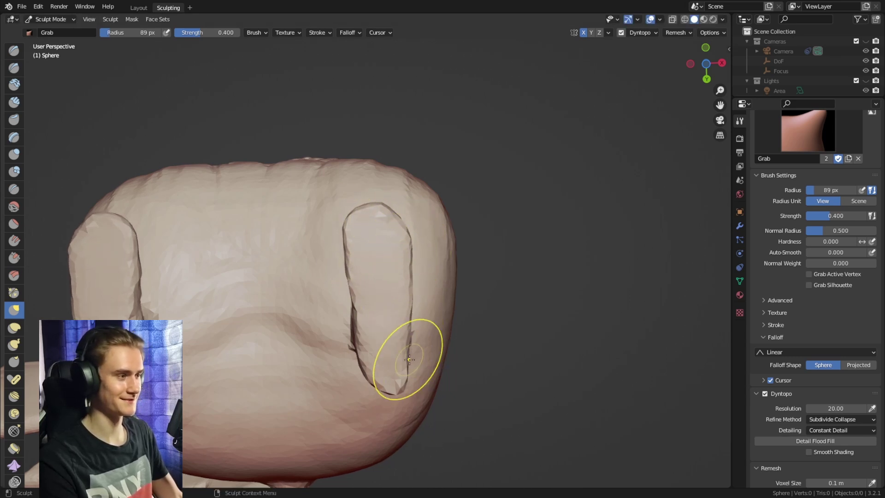
Reshape the heel ends of both feet from below with the Grab brush, starting at 89 px radius.
{"action": "middle_click_drag", "start_coordinate": [409, 361], "coordinate": [392, 322], "text": "shift"}
{"action": "left_click_drag", "start_coordinate": [385, 338], "coordinate": [367, 347]}
{"action": "middle_click_drag", "start_coordinate": [368, 348], "coordinate": [384, 336], "text": "shift"}
{"action": "key", "text": "f"}
{"action": "left_click", "coordinate": [374, 220]}
{"action": "key", "text": "f"}
{"action": "left_click", "coordinate": [380, 235]}
Build up toes on the feet with the Clay Strips brush and carve grooves between them with the Crease brush, both at 27 px radius.
{"action": "middle_click_drag", "start_coordinate": [374, 219], "coordinate": [416, 314], "text": "shift"}
{"action": "middle_click_drag", "start_coordinate": [420, 172], "coordinate": [429, 323], "text": "ctrl"}
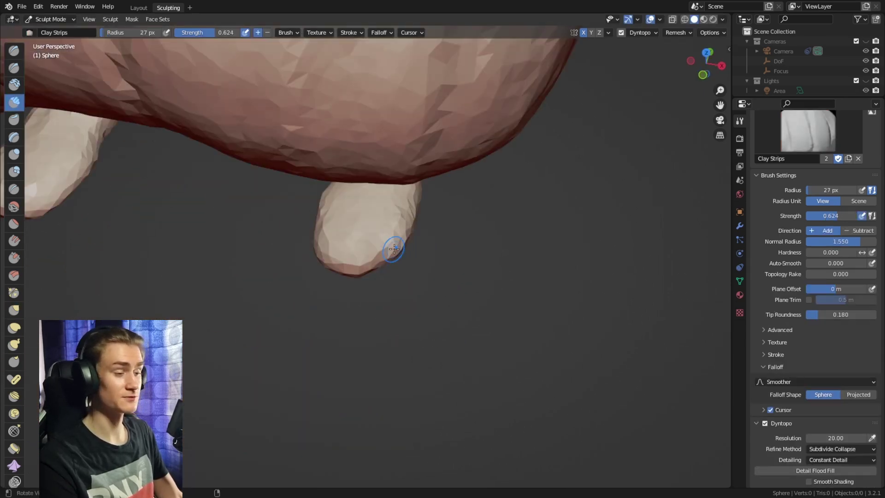
{"action": "middle_click_drag", "start_coordinate": [394, 249], "coordinate": [358, 225]}
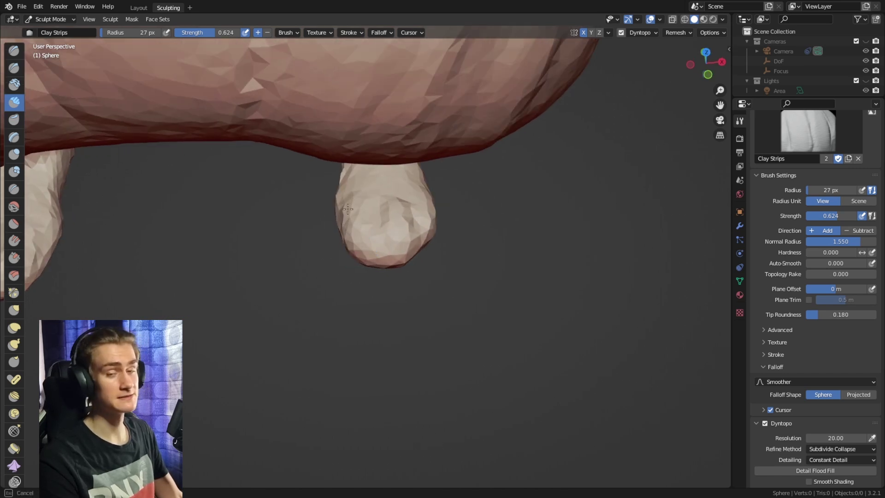
{"action": "key", "text": "shift+c"}
{"action": "middle_click_drag", "start_coordinate": [393, 260], "coordinate": [405, 213]}
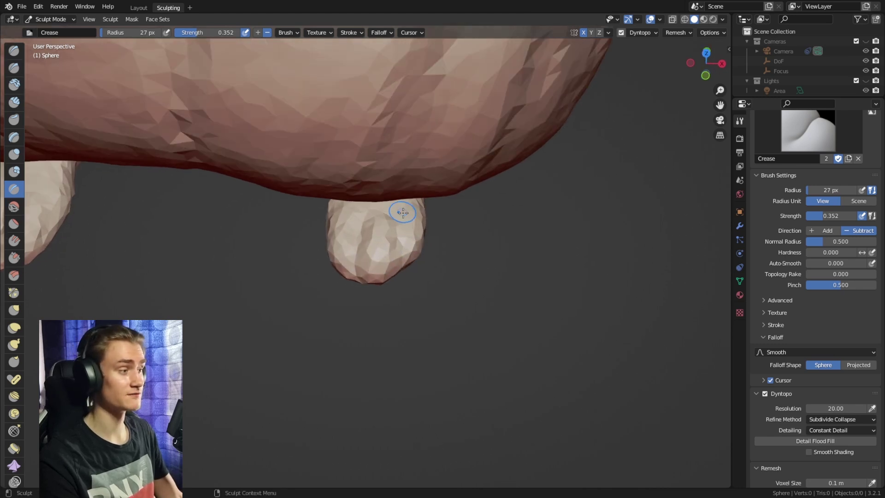
{"action": "middle_click_drag", "start_coordinate": [425, 177], "coordinate": [432, 245], "text": "ctrl"}
{"action": "scroll", "coordinate": [445, 260], "scroll_direction": "up", "scroll_amount": 2}
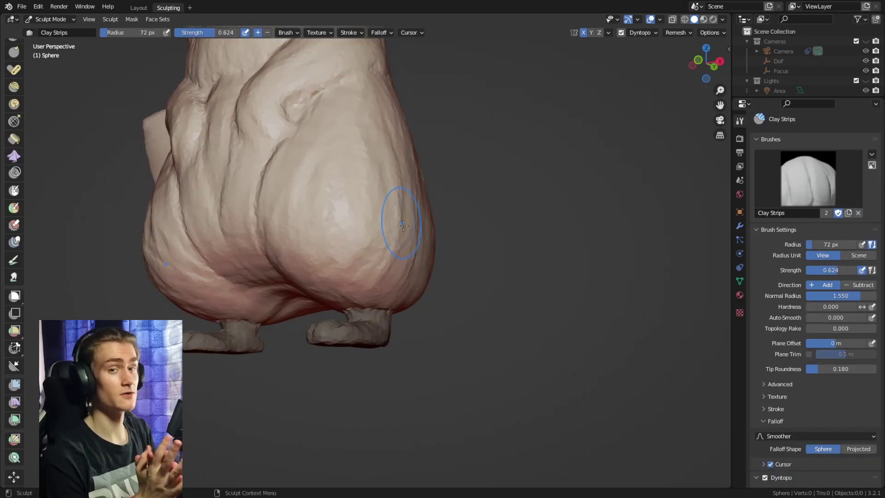
Build up the body's sides with Clay Strips at 72 px radius, and define the arm outlines with the Crease brush at 21 px.
{"action": "middle_click_drag", "start_coordinate": [402, 225], "coordinate": [388, 313]}
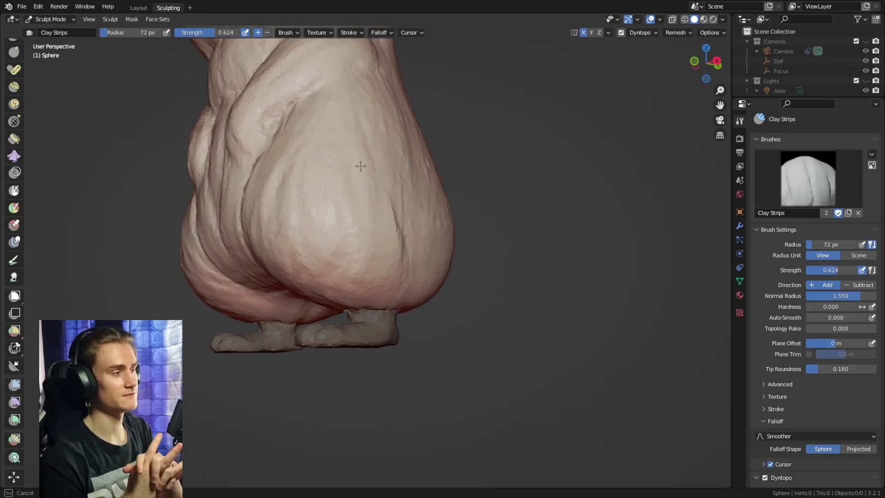
{"action": "middle_click_drag", "start_coordinate": [374, 214], "coordinate": [352, 270]}
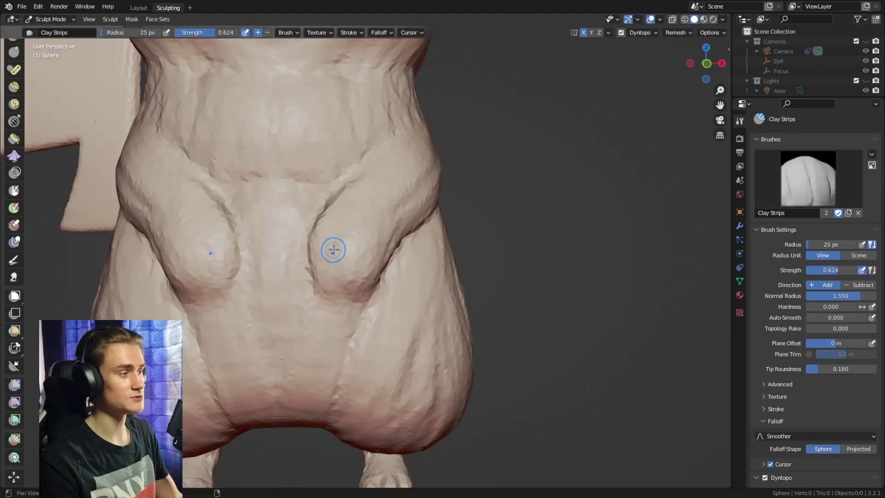
{"action": "middle_click_drag", "start_coordinate": [332, 251], "coordinate": [350, 277]}
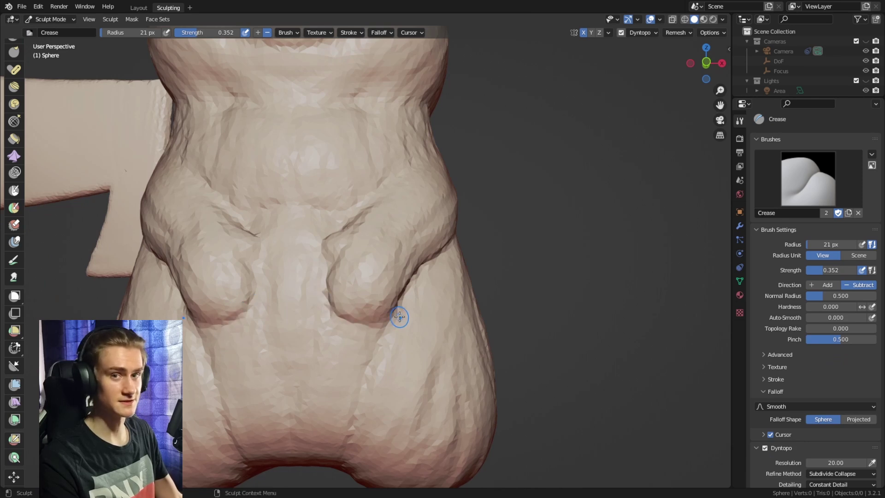
{"action": "middle_click_drag", "start_coordinate": [397, 317], "coordinate": [373, 303]}
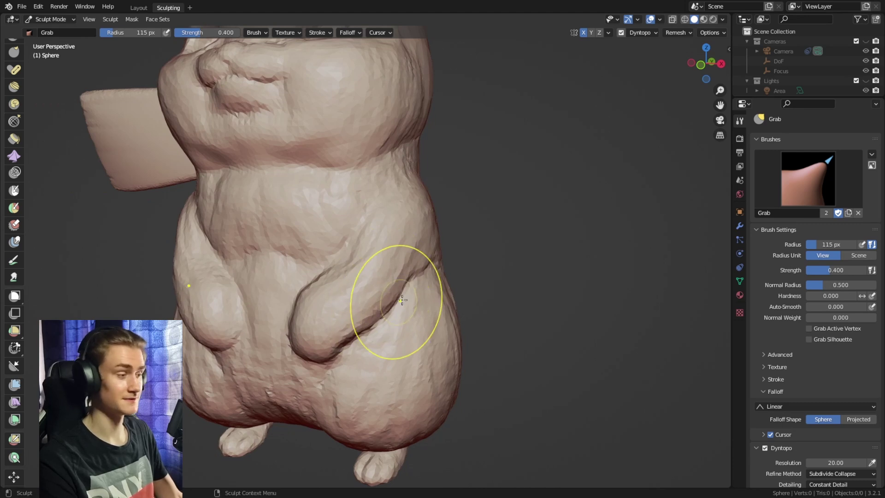
Add a UV sphere in the Layout workspace and move it along the X axis to stand beside the character's head.
{"action": "key", "text": "shift+a"}
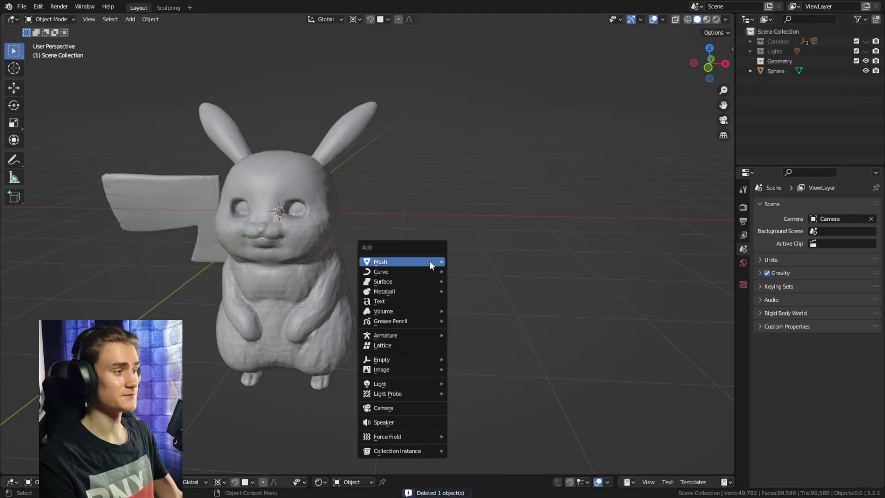
{"action": "mouse_move", "coordinate": [430, 261]}
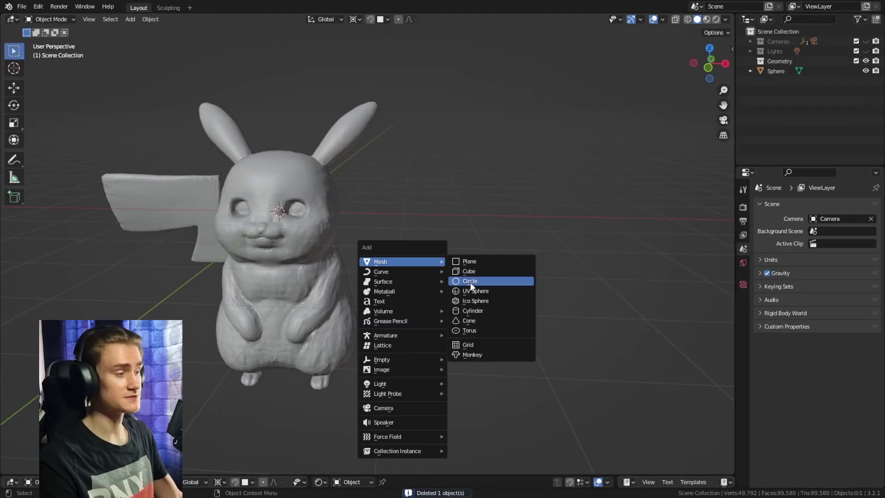
{"action": "left_click", "coordinate": [469, 290]}
{"action": "key", "text": "g"}
{"action": "key", "text": "x"}
{"action": "left_click", "coordinate": [542, 291]}
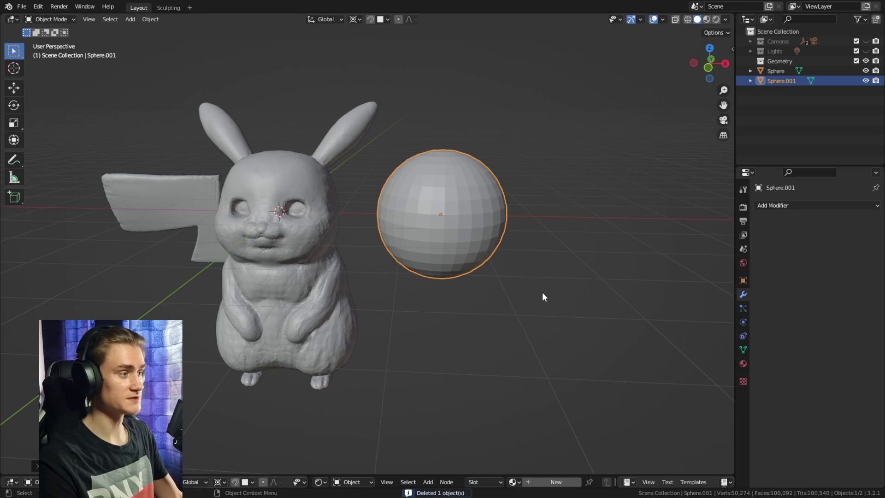
Rotate the new sphere 90° around the X axis so its pole faces forward.
{"action": "key", "text": "r"}
{"action": "key", "text": "x"}
{"action": "key", "text": "9"}
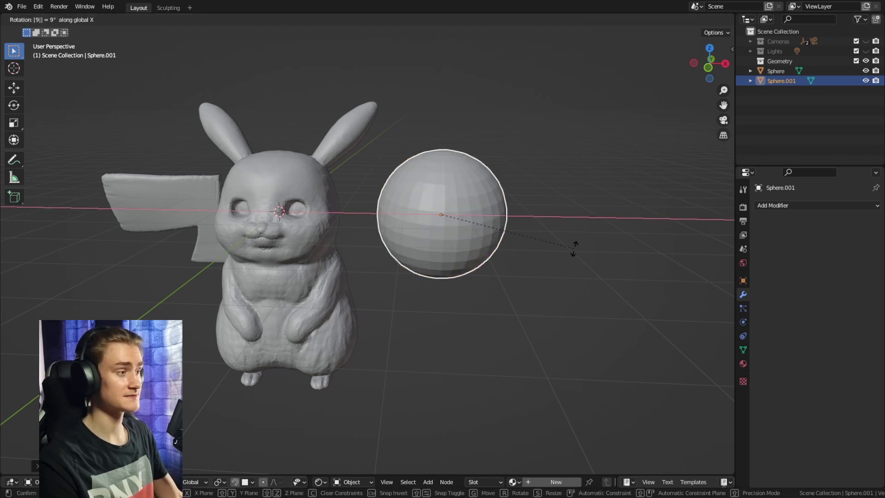
{"action": "key", "text": "0"}
{"action": "key", "text": "Return"}
{"action": "middle_click_drag", "start_coordinate": [574, 249], "coordinate": [505, 243]}
{"action": "scroll", "coordinate": [565, 251], "scroll_direction": "up", "scroll_amount": 1}
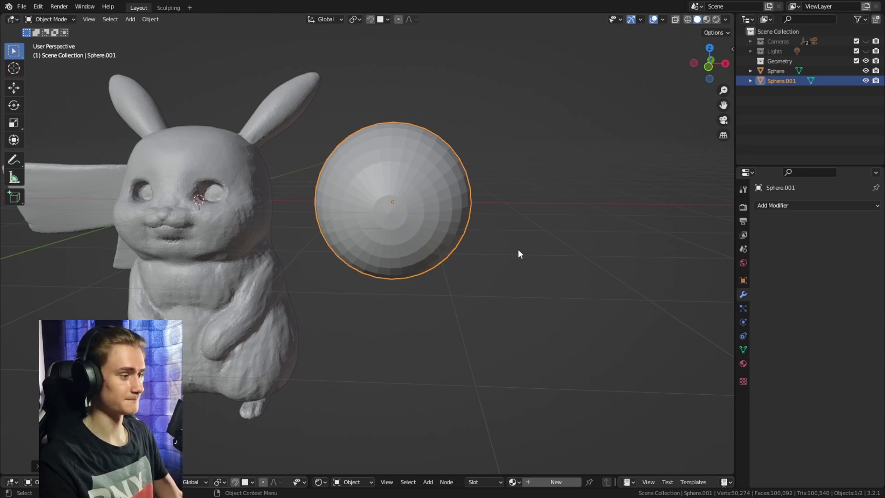
Smooth the new sphere with a Subdivision modifier at viewport level 3, and apply the modifier.
{"action": "key", "text": "ctrl+2"}
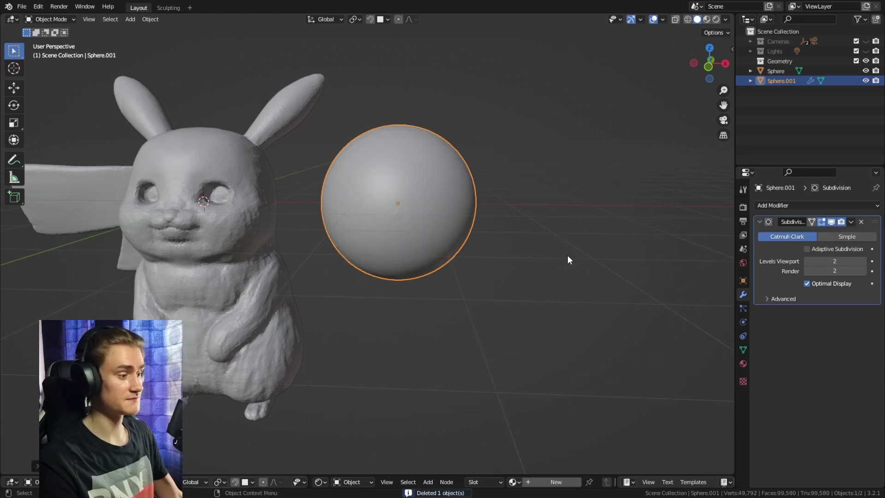
{"action": "left_click", "coordinate": [862, 262]}
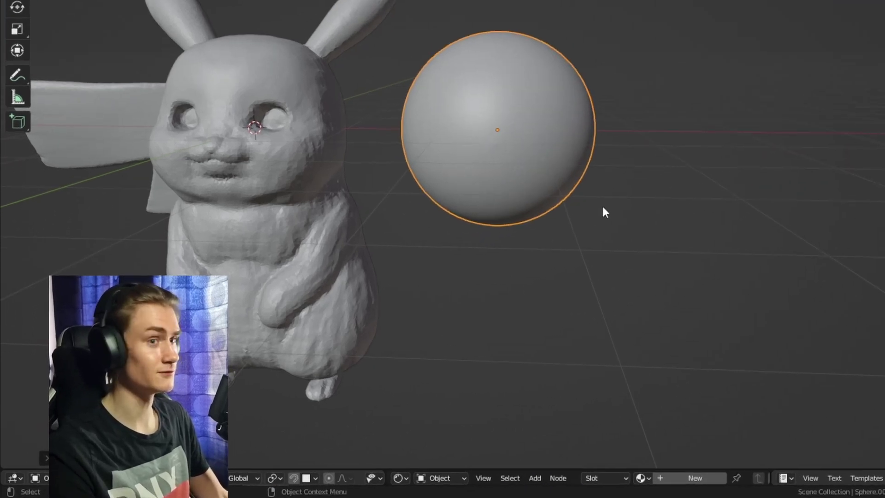
{"action": "mouse_move", "coordinate": [478, 266]}
{"action": "middle_mouse_down"}
{"action": "mouse_move", "coordinate": [450, 257]}
{"action": "mouse_move", "coordinate": [499, 263]}
{"action": "mouse_move", "coordinate": [484, 256]}
{"action": "middle_mouse_up"}
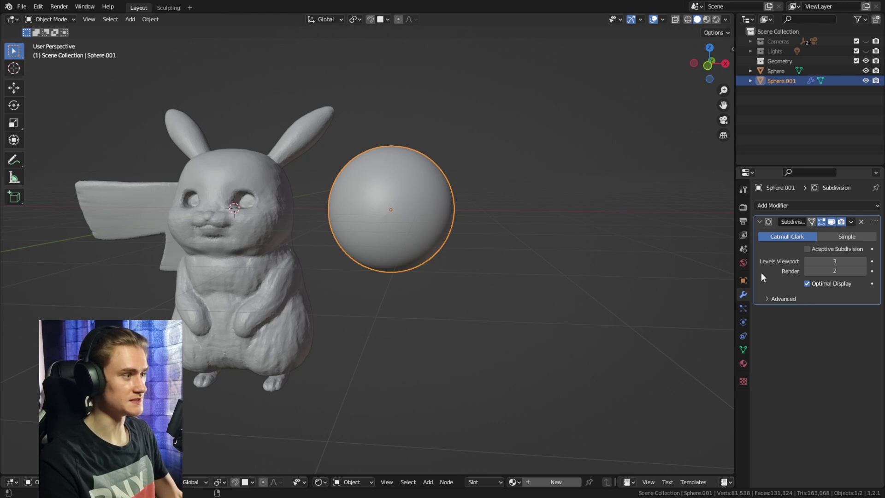
{"action": "key", "text": "ctrl+a"}
Add an X-axis Mirror modifier to the new sphere, using the character's body as the mirror object.
{"action": "left_click", "coordinate": [787, 206]}
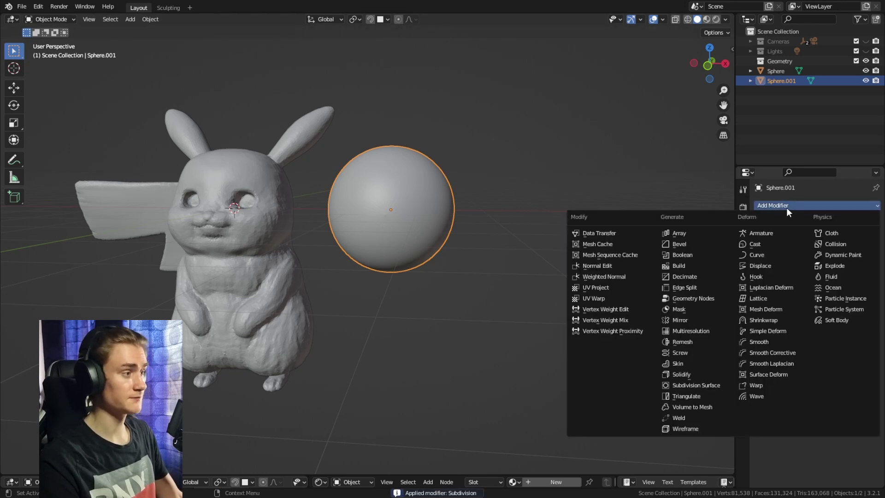
{"action": "left_click", "coordinate": [694, 320]}
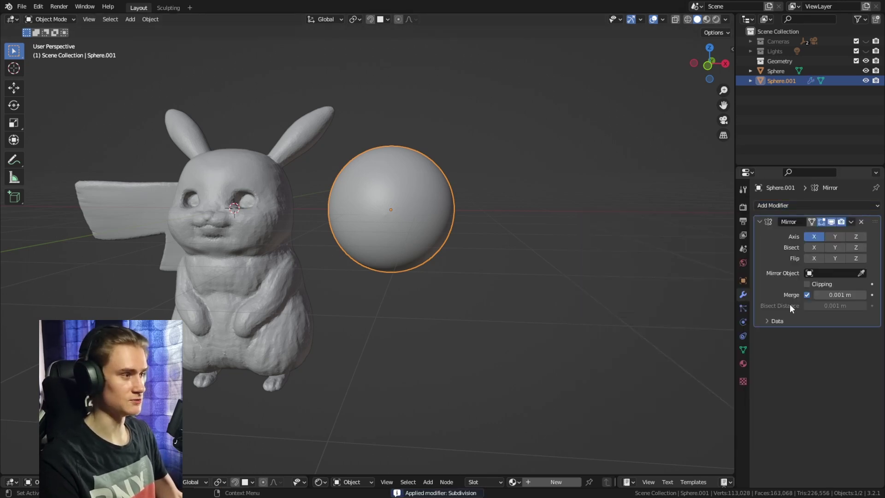
{"action": "left_click", "coordinate": [861, 273]}
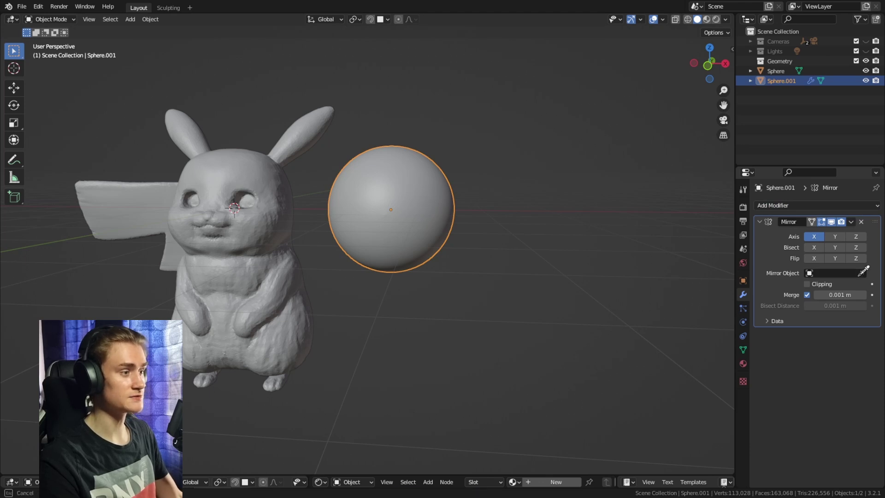
{"action": "left_click", "coordinate": [278, 283]}
{"action": "middle_click_drag", "start_coordinate": [280, 283], "coordinate": [576, 269]}
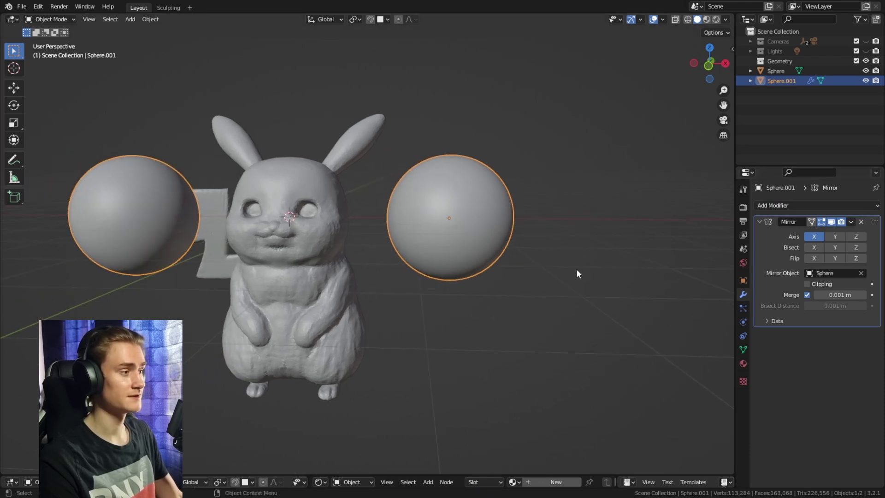
Move the mirrored spheres along the X axis into the head and scale them down to eyeball size.
{"action": "key", "text": "s"}
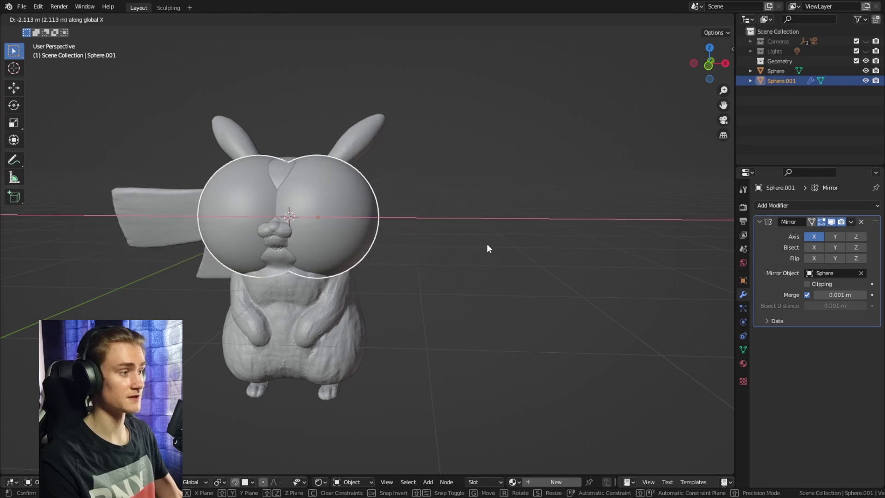
{"action": "left_click", "coordinate": [372, 245]}
{"action": "scroll", "coordinate": [496, 232], "scroll_direction": "up", "scroll_amount": 3}
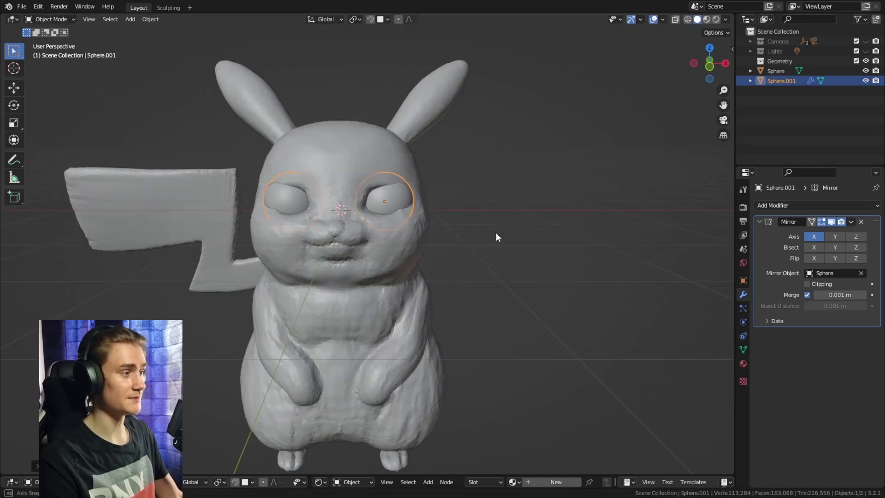
{"action": "key", "text": "s"}
{"action": "left_click", "coordinate": [460, 234]}
Position the mirrored eyeballs so they sit inside the character's eye sockets.
{"action": "middle_click_drag", "start_coordinate": [460, 234], "coordinate": [479, 256]}
{"action": "key", "text": "g"}
{"action": "key", "text": "x"}
{"action": "key", "text": "shift+z"}
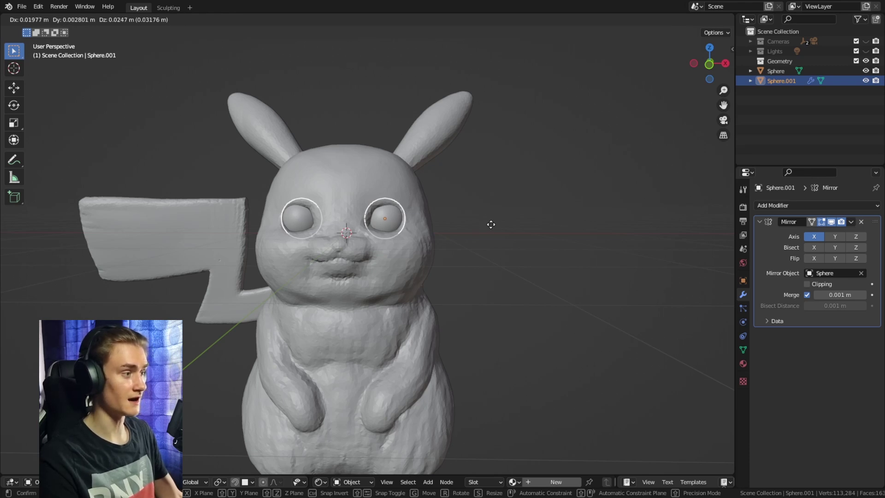
{"action": "left_click", "coordinate": [491, 225]}
Select the character's body and return to the Sculpting workspace with the face in close view.
{"action": "left_click", "coordinate": [427, 257]}
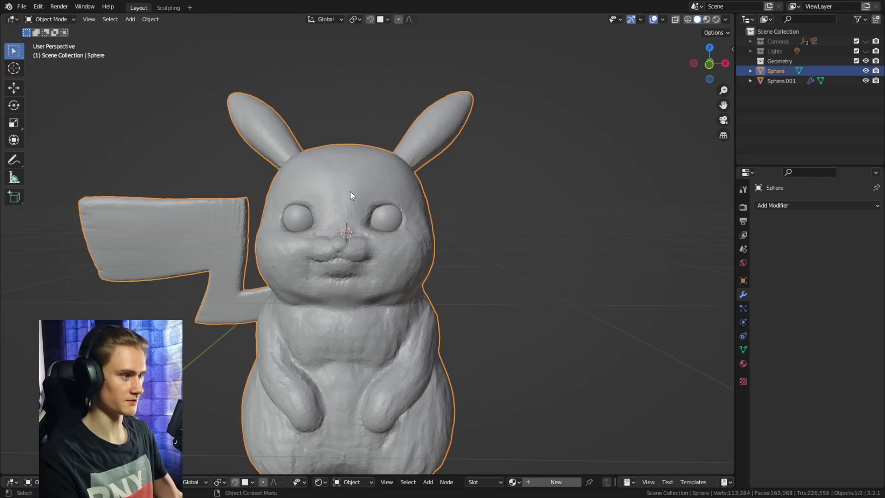
{"action": "left_click", "coordinate": [162, 8]}
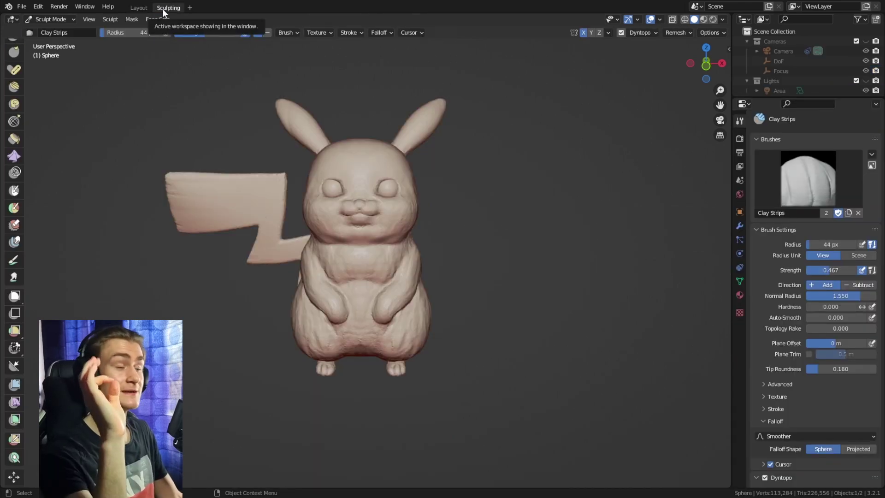
{"action": "mouse_move", "coordinate": [432, 218]}
{"action": "middle_mouse_down"}
{"action": "mouse_move", "coordinate": [411, 261]}
{"action": "mouse_move", "coordinate": [359, 259]}
{"action": "middle_mouse_up"}
{"action": "scroll", "coordinate": [330, 223], "scroll_direction": "up", "scroll_amount": 6}
{"action": "mouse_move", "coordinate": [330, 223]}
{"action": "middle_mouse_down", "text": "shift"}
{"action": "mouse_move", "coordinate": [348, 253]}
{"action": "mouse_move", "coordinate": [318, 245]}
{"action": "mouse_move", "coordinate": [464, 201]}
{"action": "mouse_move", "coordinate": [344, 302]}
{"action": "mouse_move", "coordinate": [388, 231]}
{"action": "mouse_move", "coordinate": [318, 265]}
{"action": "mouse_move", "coordinate": [353, 255]}
{"action": "middle_mouse_up", "text": "shift"}
Fit the upper eyelid rims around the eyeballs with the Grab brush, starting at 91 px radius and reducing it to 64 px.
{"action": "key", "text": "f"}
{"action": "left_click", "coordinate": [385, 244]}
{"action": "key", "text": "f"}
{"action": "left_click", "coordinate": [360, 232]}
{"action": "key", "text": "f"}
{"action": "left_click", "coordinate": [356, 263]}
{"action": "left_click_drag", "start_coordinate": [409, 201], "coordinate": [410, 193]}
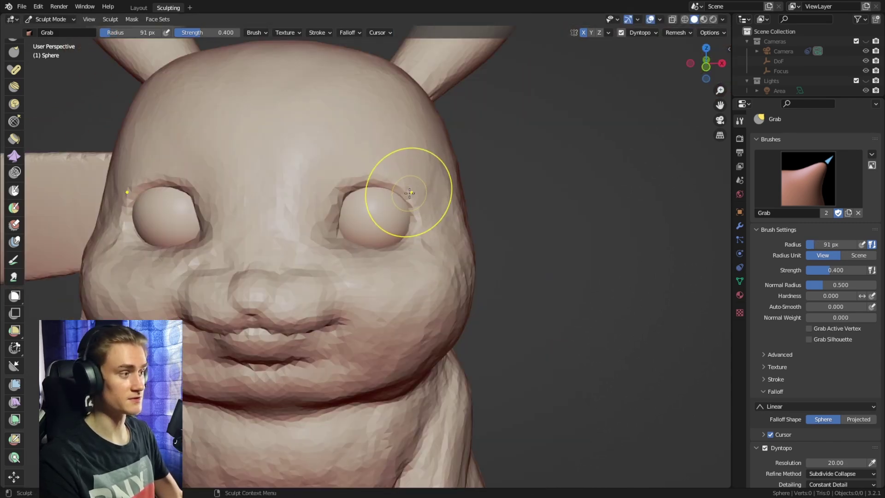
{"action": "left_click_drag", "start_coordinate": [342, 192], "coordinate": [349, 186]}
{"action": "middle_click_drag", "start_coordinate": [360, 189], "coordinate": [368, 194]}
{"action": "key", "text": "f"}
{"action": "left_click", "coordinate": [356, 189]}
{"action": "scroll", "coordinate": [356, 189], "scroll_direction": "down", "scroll_amount": 6}
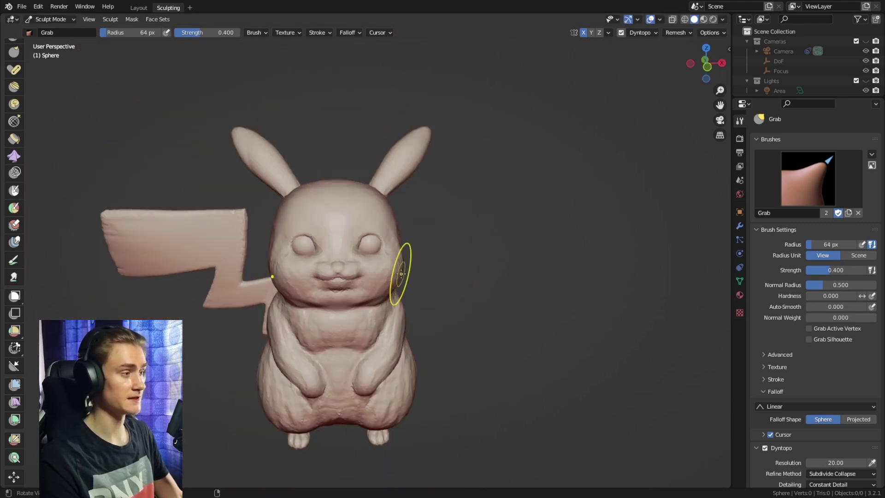
Sharpen the folds around the eyeballs with the Crease brush, using radii of 35 px and 52 px.
{"action": "middle_click_drag", "start_coordinate": [415, 273], "coordinate": [405, 232]}
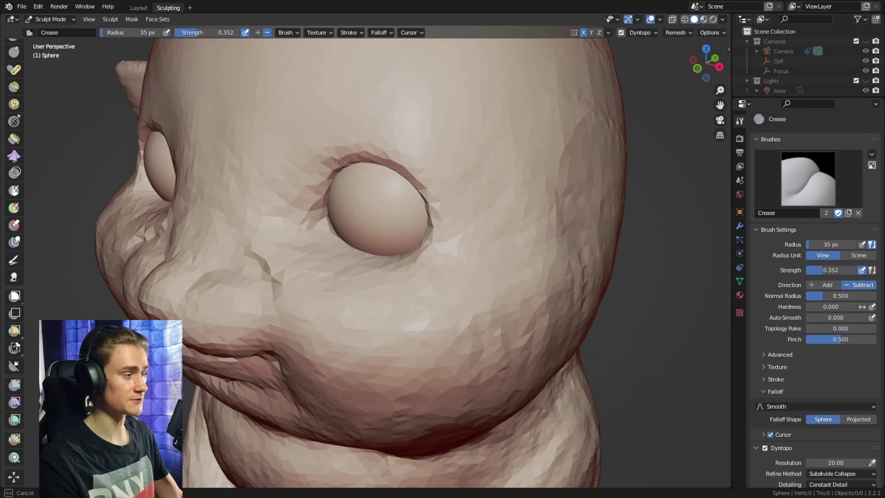
{"action": "left_click_drag", "start_coordinate": [311, 220], "coordinate": [324, 233]}
{"action": "middle_click_drag", "start_coordinate": [324, 233], "coordinate": [322, 259]}
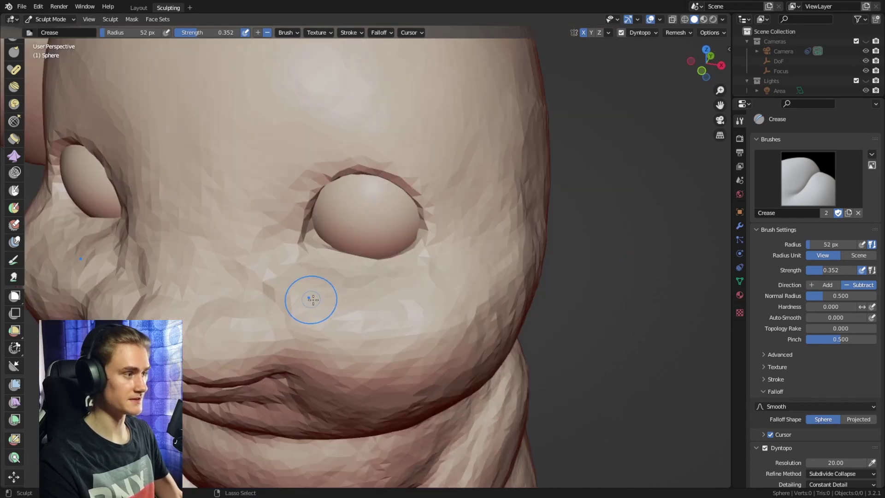
{"action": "left_click_drag", "start_coordinate": [312, 299], "coordinate": [290, 267], "text": "ctrl"}
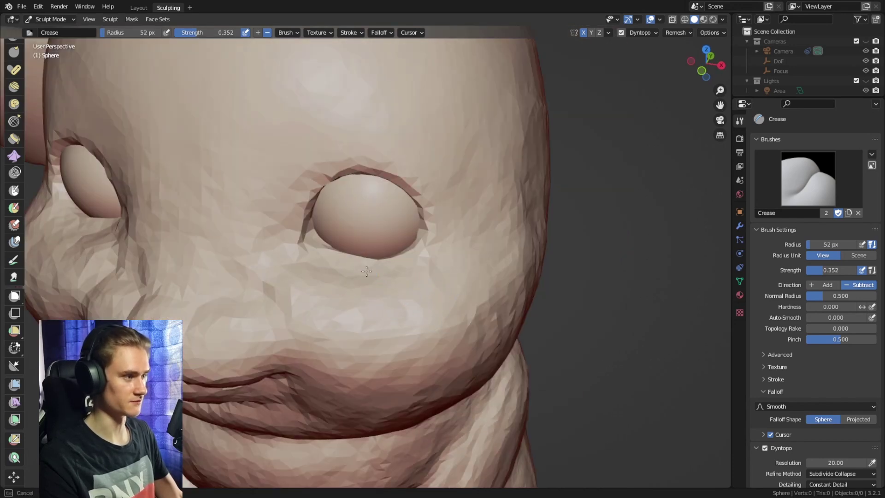
{"action": "scroll", "coordinate": [451, 237], "scroll_direction": "down", "scroll_amount": 5}
{"action": "middle_click_drag", "start_coordinate": [450, 237], "coordinate": [457, 231]}
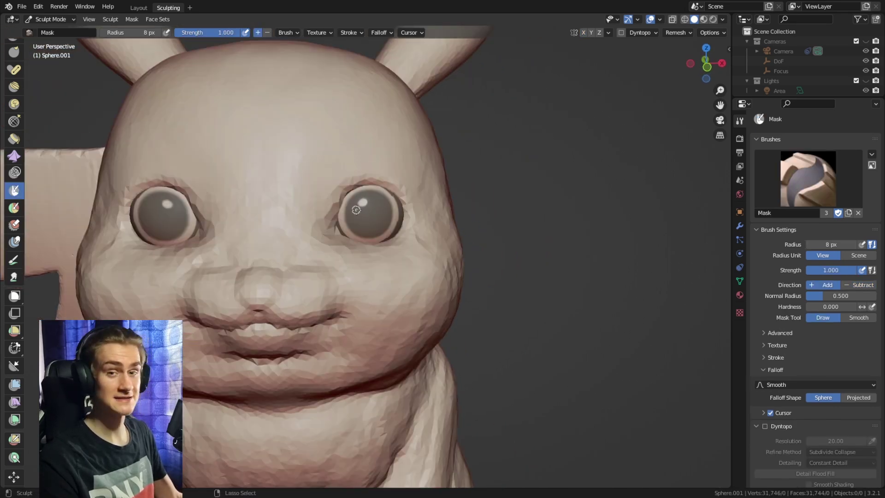
Mask everything except the character's right ear by expanding the mask from the ear's tip down to its base.
{"action": "scroll", "coordinate": [379, 206], "scroll_direction": "down", "scroll_amount": 10}
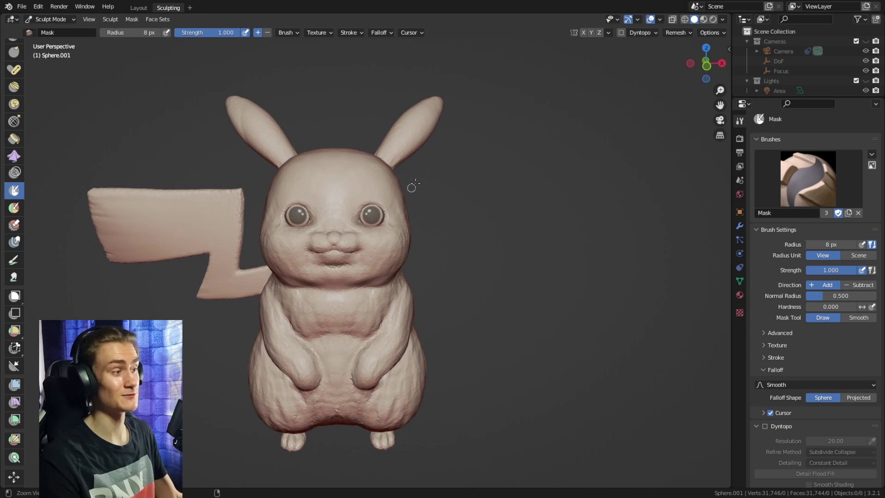
{"action": "scroll", "coordinate": [410, 236], "scroll_direction": "up", "scroll_amount": 2}
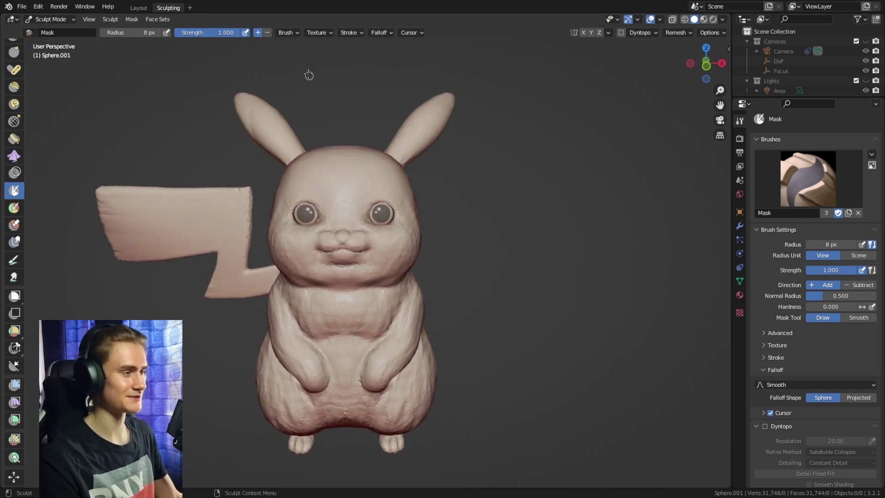
{"action": "middle_click_drag", "start_coordinate": [443, 228], "coordinate": [444, 228]}
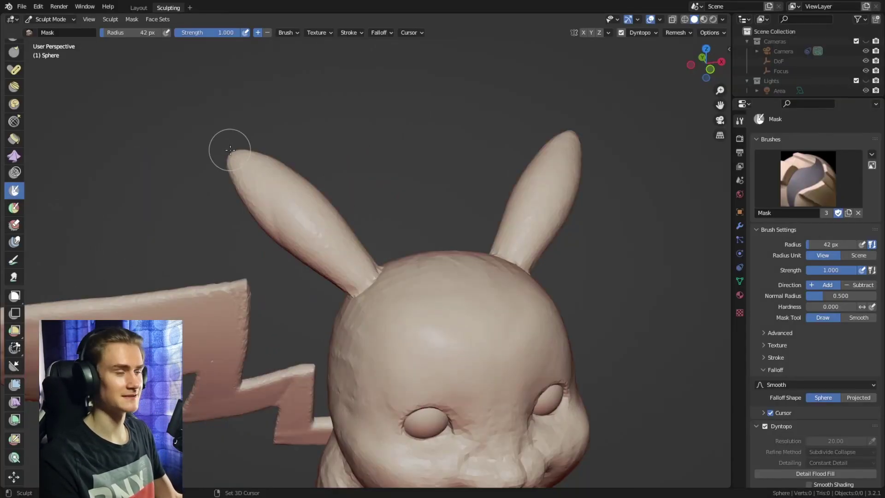
{"action": "key", "text": "shift+a"}
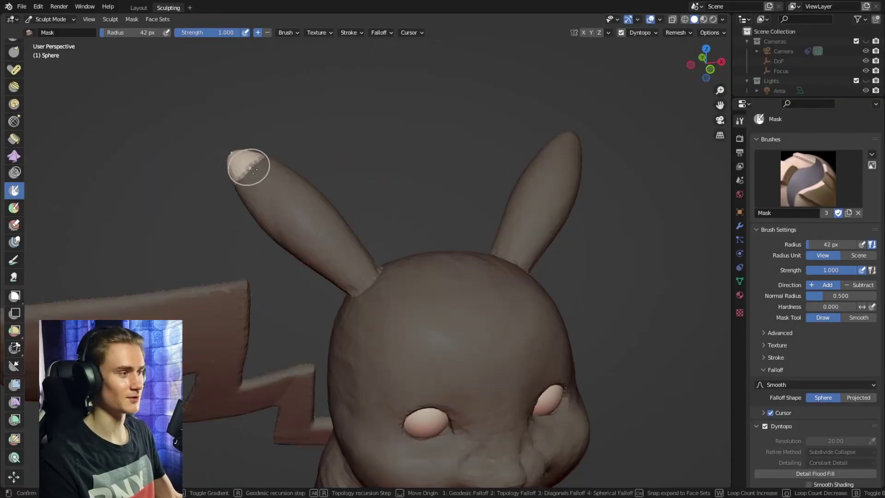
{"action": "left_click", "coordinate": [363, 281]}
{"action": "middle_click_drag", "start_coordinate": [363, 281], "coordinate": [359, 215]}
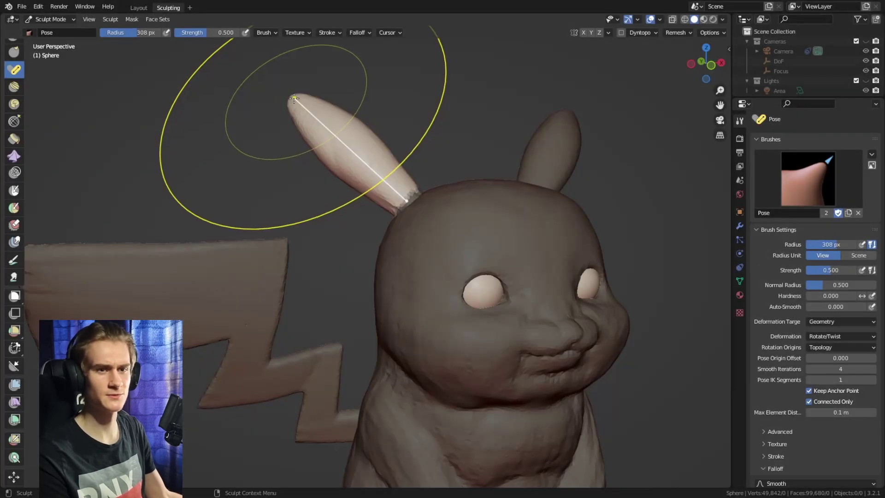
Bend the unmasked ear down and outward, and swing it towards the back with the Pose brush at 308 px radius.
{"action": "left_click_drag", "start_coordinate": [287, 104], "coordinate": [241, 159]}
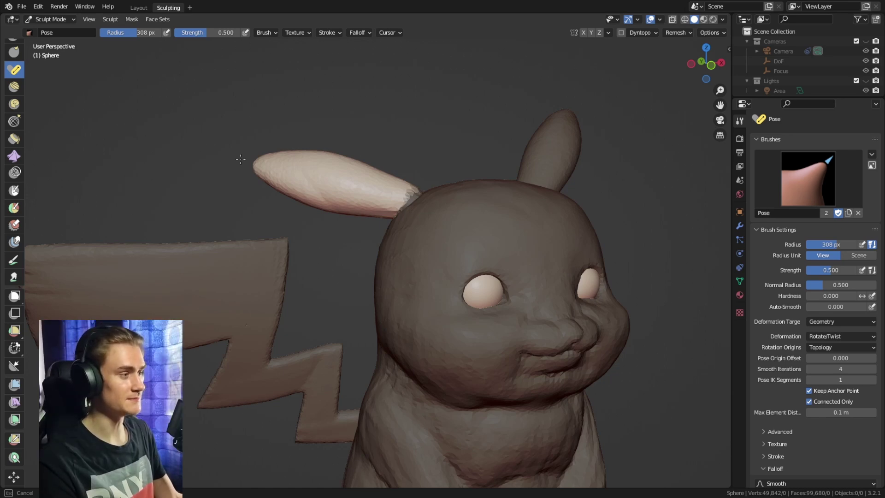
{"action": "left_click_drag", "start_coordinate": [241, 160], "coordinate": [241, 160]}
{"action": "mouse_move", "coordinate": [358, 152]}
{"action": "middle_mouse_down"}
{"action": "mouse_move", "coordinate": [323, 144]}
{"action": "mouse_move", "coordinate": [330, 144]}
{"action": "mouse_move", "coordinate": [270, 184]}
{"action": "middle_mouse_up"}
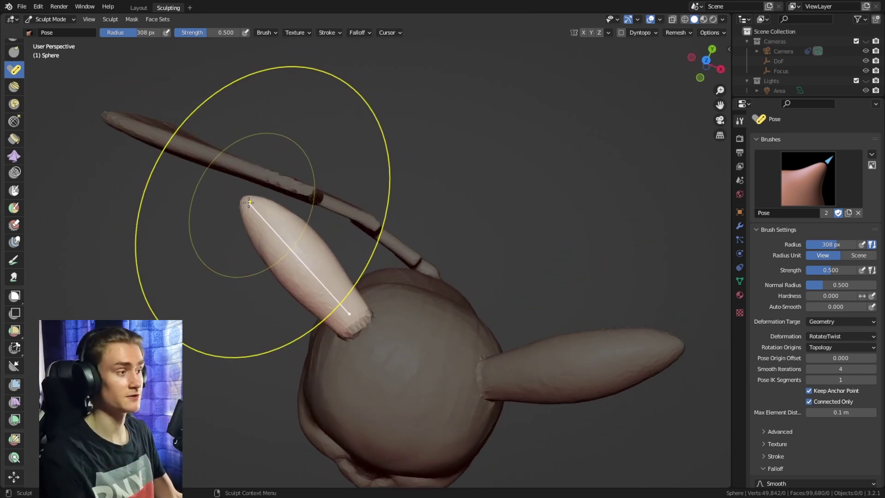
{"action": "left_click_drag", "start_coordinate": [253, 208], "coordinate": [290, 197]}
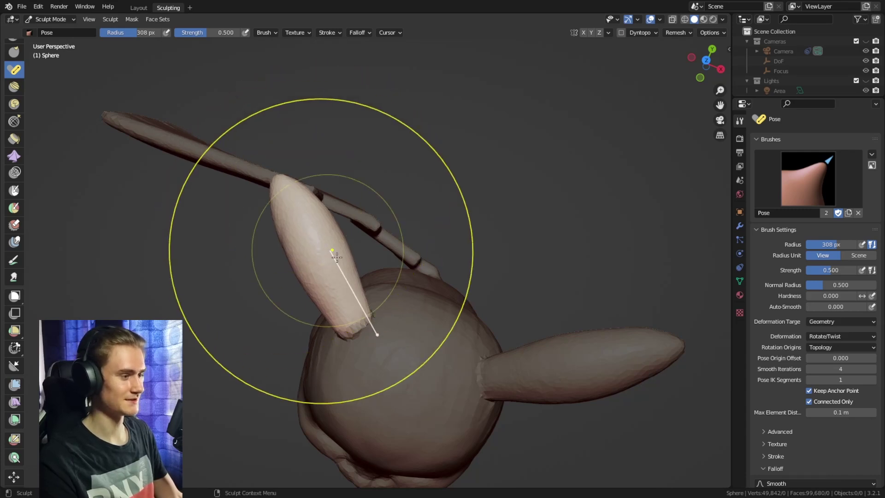
Adjust the ear's tilt from the side with the Pose brush at 290 px radius, and clear the mask.
{"action": "middle_click_drag", "start_coordinate": [312, 233], "coordinate": [350, 143]}
{"action": "middle_click_drag", "start_coordinate": [531, 231], "coordinate": [364, 169], "text": "shift"}
{"action": "middle_click_drag", "start_coordinate": [422, 183], "coordinate": [433, 170]}
{"action": "left_click_drag", "start_coordinate": [420, 144], "coordinate": [401, 140]}
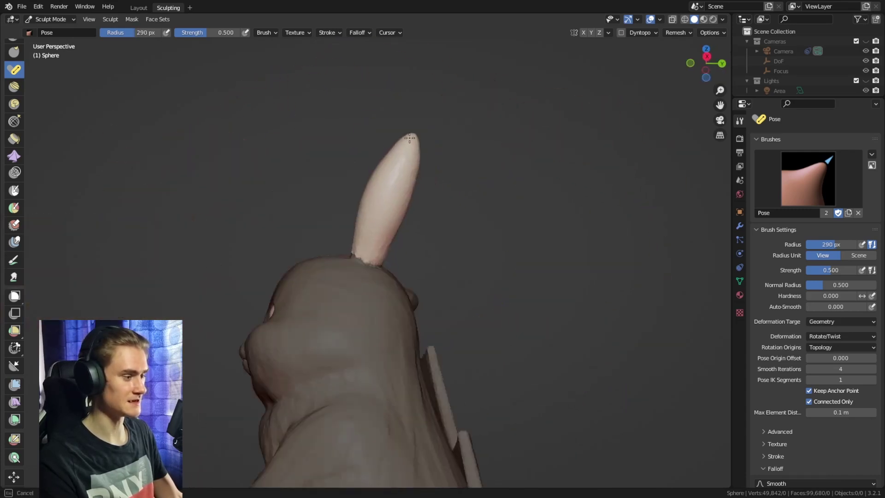
{"action": "mouse_move", "coordinate": [346, 284]}
{"action": "middle_mouse_down"}
{"action": "mouse_move", "coordinate": [445, 293]}
{"action": "mouse_move", "coordinate": [445, 240]}
{"action": "mouse_move", "coordinate": [441, 272]}
{"action": "mouse_move", "coordinate": [442, 261]}
{"action": "middle_mouse_up"}
{"action": "key", "text": "alt+m"}
Lasso-mask the head and ears along the neckline, and invert the mask to cover the body and tail instead.
{"action": "left_click_drag", "start_coordinate": [15, 296], "coordinate": [51, 321]}
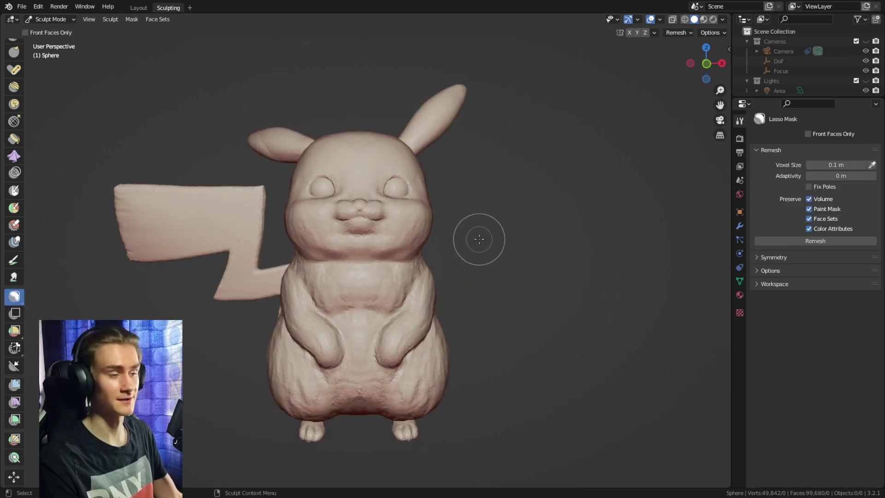
{"action": "left_click_drag", "start_coordinate": [276, 227], "coordinate": [292, 252]}
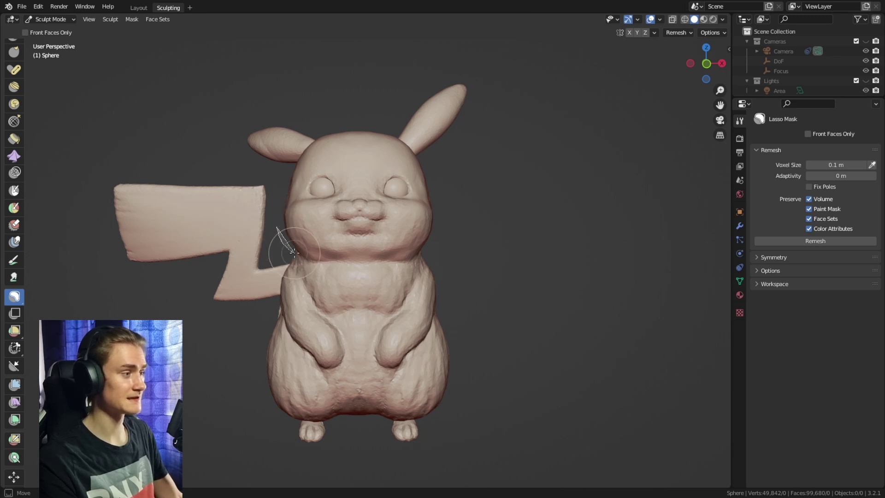
{"action": "mouse_move", "coordinate": [398, 260]}
{"action": "left_mouse_down"}
{"action": "mouse_move", "coordinate": [424, 250]}
{"action": "mouse_move", "coordinate": [405, 34]}
{"action": "mouse_move", "coordinate": [231, 98]}
{"action": "mouse_move", "coordinate": [279, 226]}
{"action": "left_mouse_up"}
{"action": "key", "text": "m"}
{"action": "mouse_move", "coordinate": [376, 241]}
{"action": "middle_mouse_down"}
{"action": "mouse_move", "coordinate": [366, 257]}
{"action": "mouse_move", "coordinate": [401, 248]}
{"action": "mouse_move", "coordinate": [363, 257]}
{"action": "mouse_move", "coordinate": [228, 123]}
{"action": "middle_mouse_up"}
{"action": "key", "text": "ctrl+i"}
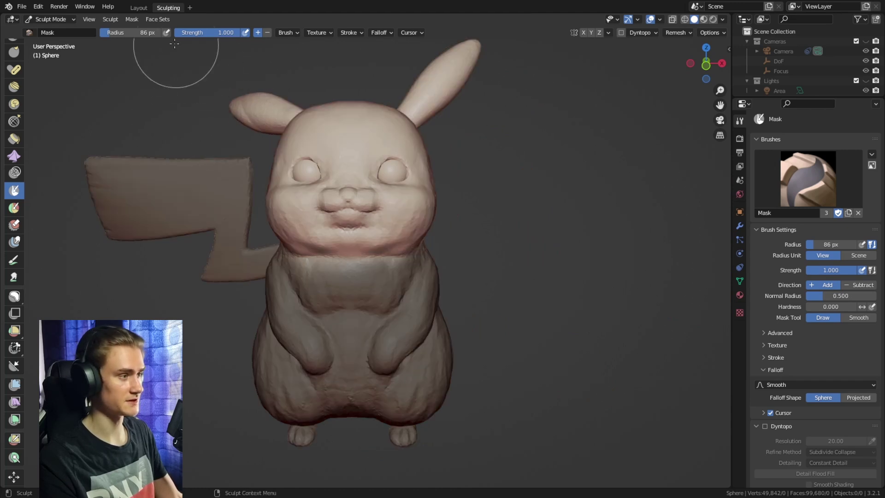
Create a face set from the masked body and tilt the head with the Pose brush, using Face Sets as rotation origins.
{"action": "left_click", "coordinate": [158, 19]}
{"action": "left_click", "coordinate": [198, 31]}
{"action": "scroll", "coordinate": [432, 191], "scroll_direction": "down", "scroll_amount": 1}
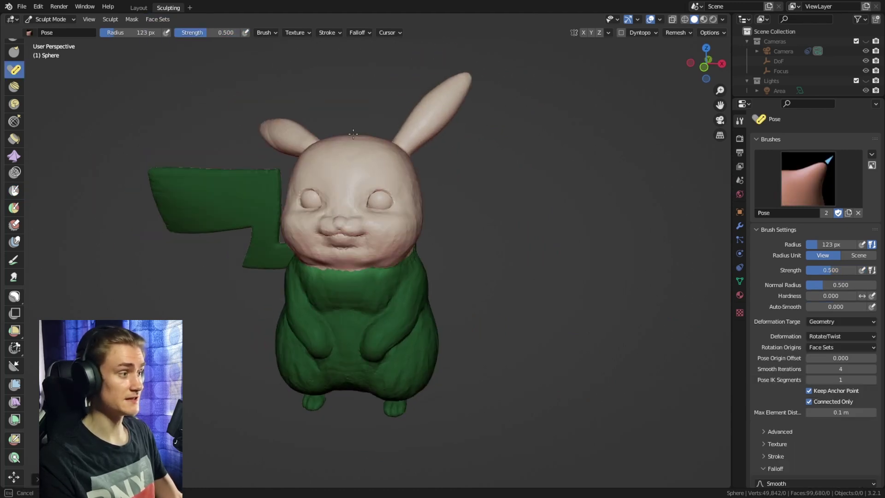
{"action": "left_click_drag", "start_coordinate": [350, 134], "coordinate": [344, 122]}
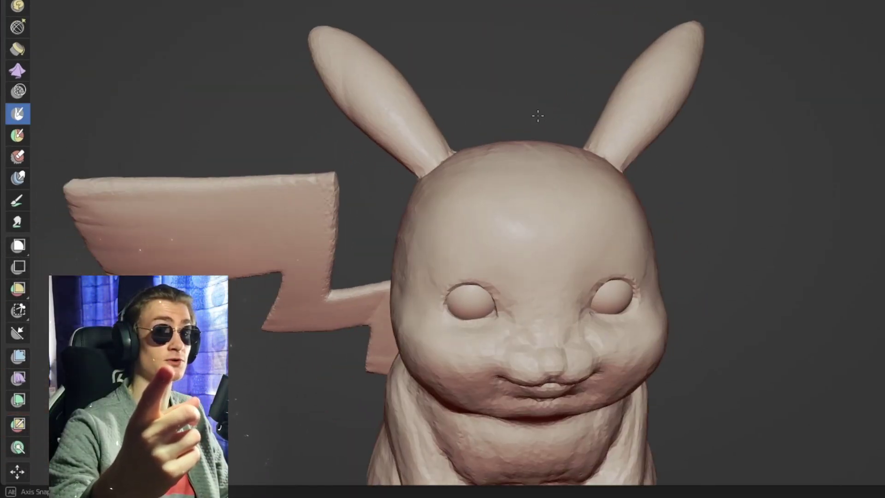
Turn off the X-axis sculpting symmetry for the character.
{"action": "scroll", "coordinate": [590, 241], "scroll_direction": "down", "scroll_amount": 6}
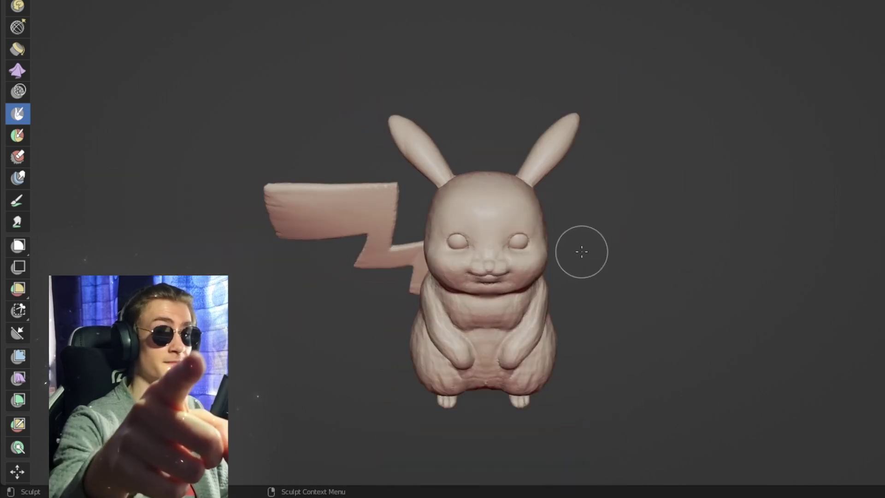
{"action": "middle_click_drag", "start_coordinate": [591, 241], "coordinate": [536, 139]}
{"action": "scroll", "coordinate": [535, 129], "scroll_direction": "up", "scroll_amount": 3}
{"action": "scroll", "coordinate": [526, 147], "scroll_direction": "down", "scroll_amount": 1}
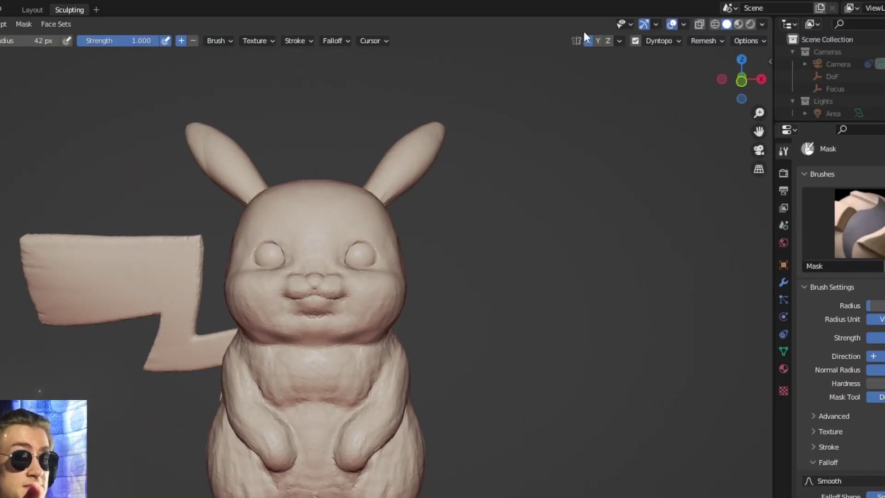
{"action": "middle_click_drag", "start_coordinate": [538, 112], "coordinate": [337, 183]}
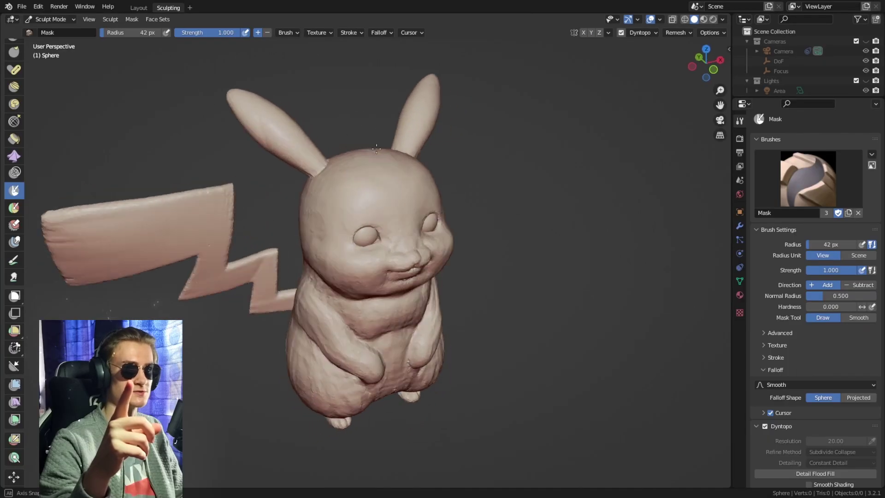
{"action": "middle_click_drag", "start_coordinate": [377, 147], "coordinate": [364, 154]}
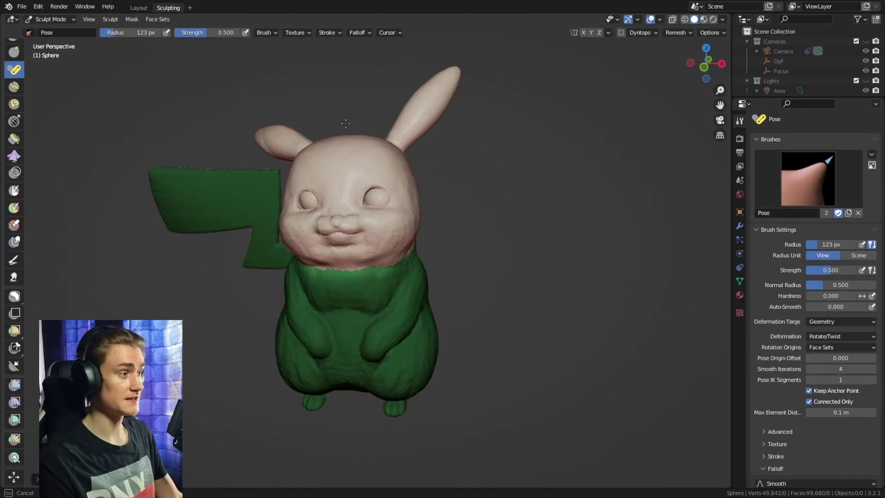
Refine the tilt and turn of the head with the Pose brush at 123 px radius.
{"action": "mouse_move", "coordinate": [365, 116]}
{"action": "left_mouse_down"}
{"action": "mouse_move", "coordinate": [342, 117]}
{"action": "mouse_move", "coordinate": [350, 127]}
{"action": "left_mouse_up"}
{"action": "mouse_move", "coordinate": [371, 154]}
{"action": "middle_mouse_down"}
{"action": "mouse_move", "coordinate": [480, 184]}
{"action": "mouse_move", "coordinate": [474, 191]}
{"action": "mouse_move", "coordinate": [573, 186]}
{"action": "middle_mouse_up"}
{"action": "left_click_drag", "start_coordinate": [364, 134], "coordinate": [360, 131]}
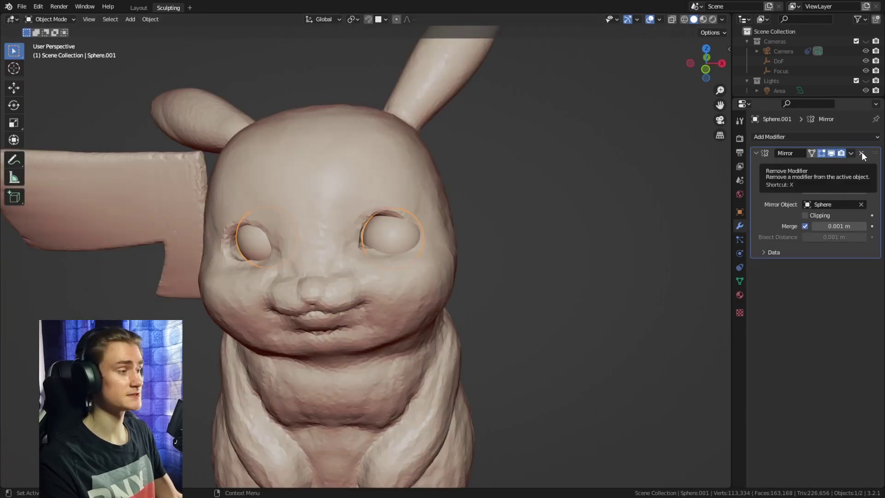
Replace the eyeball's Mirror modifier with a new Mirror modifier on the X axis without a mirror object.
{"action": "left_click", "coordinate": [862, 153]}
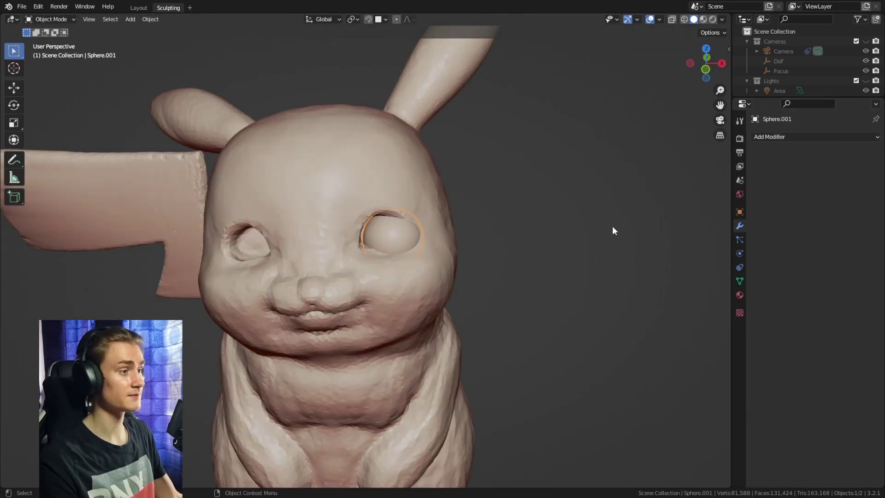
{"action": "left_click", "coordinate": [781, 137]}
{"action": "left_click", "coordinate": [679, 251]}
{"action": "scroll", "coordinate": [505, 212], "scroll_direction": "up", "scroll_amount": 2}
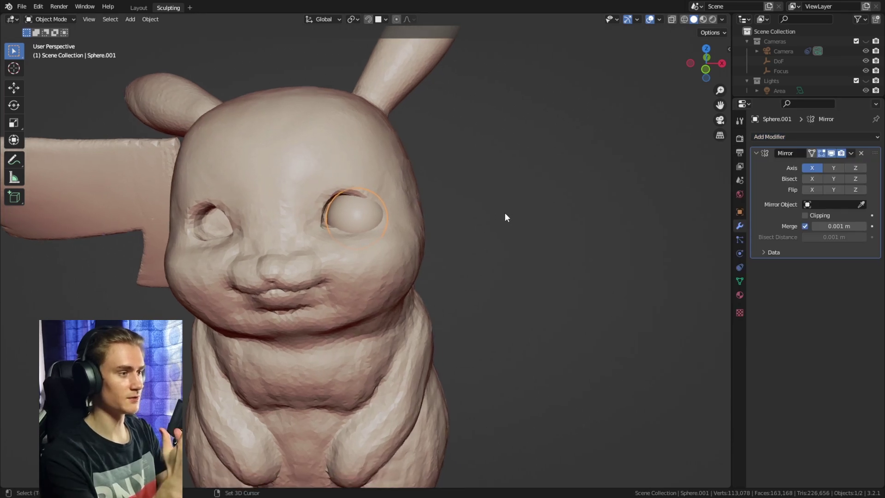
Offset the eyeball's mesh from its origin along X in Edit Mode, and move the mirrored pair over the eye sockets.
{"action": "key", "text": "Tab"}
{"action": "key", "text": "g"}
{"action": "key", "text": "x"}
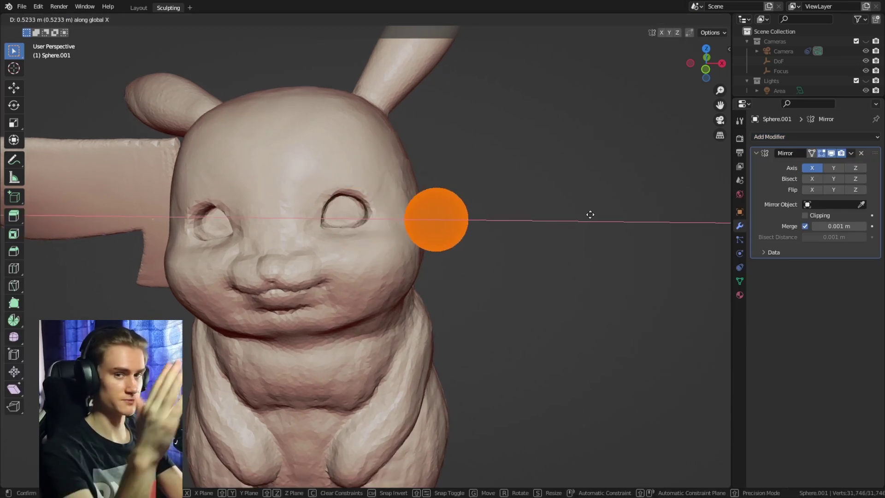
{"action": "left_click", "coordinate": [601, 214]}
{"action": "key", "text": "Tab"}
{"action": "key", "text": "g"}
{"action": "left_click", "coordinate": [516, 212]}
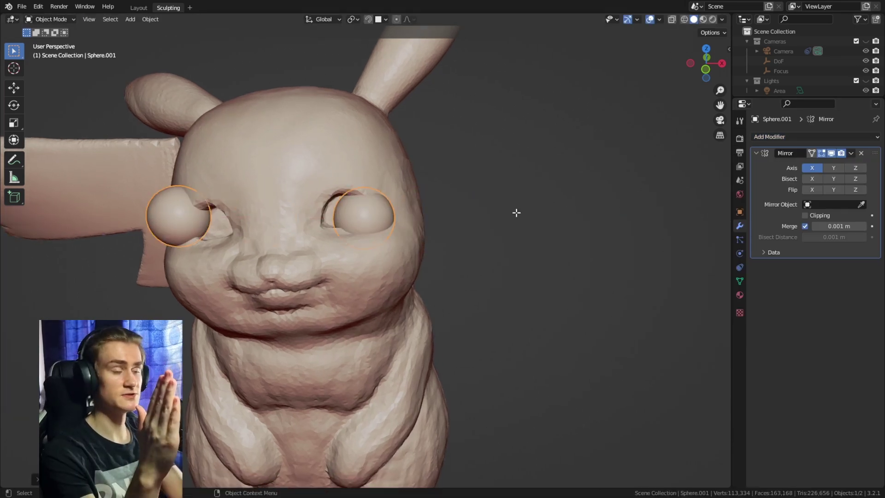
Adjust the spacing between the eyeballs along X in Edit Mode, and rotate the pair to match the tilted head.
{"action": "key", "text": "Tab"}
{"action": "key", "text": "g"}
{"action": "key", "text": "x"}
{"action": "key", "text": "r"}
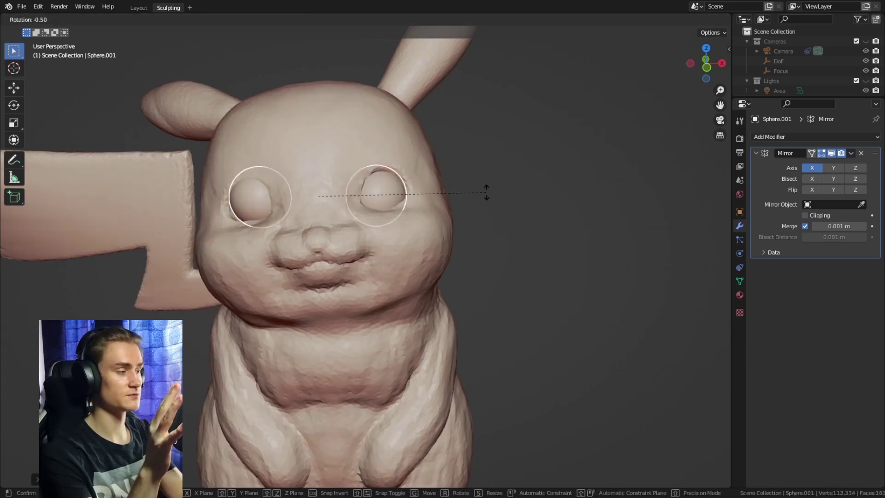
{"action": "left_click", "coordinate": [487, 177]}
Reposition the mirrored eyeballs from the side view and rotate them freely to follow the head's angle.
{"action": "middle_click_drag", "start_coordinate": [488, 177], "coordinate": [383, 184]}
{"action": "key", "text": "g"}
{"action": "left_click", "coordinate": [382, 175]}
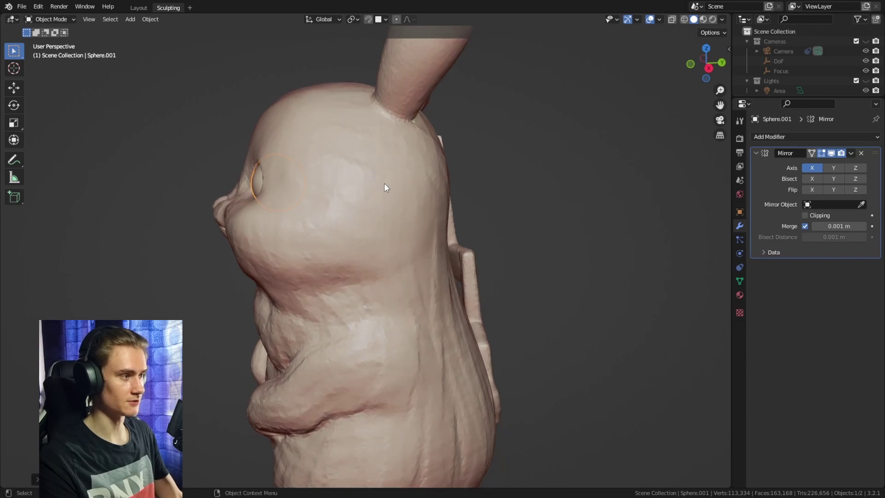
{"action": "key", "text": "r"}
{"action": "key", "text": "r"}
Rotate the eyeball's mesh freely within its socket in Edit Mode, and return to Object Mode.
{"action": "key", "text": "r"}
{"action": "key", "text": "r"}
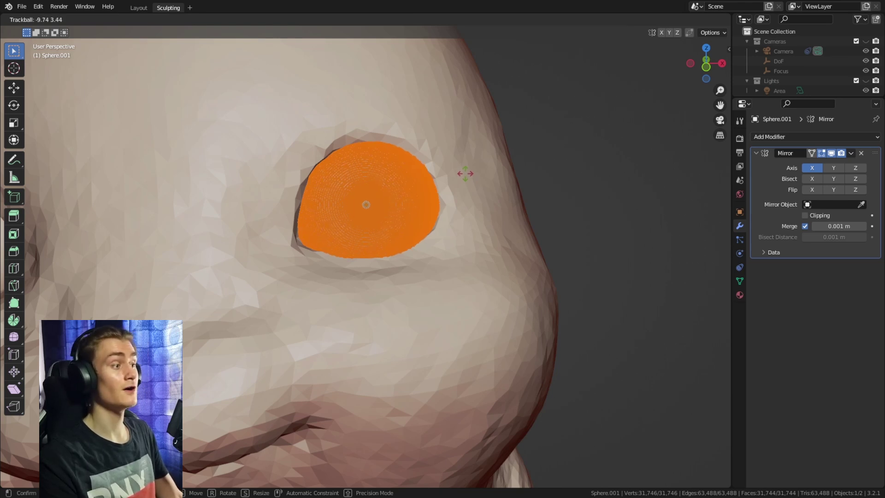
{"action": "left_click", "coordinate": [466, 173]}
{"action": "scroll", "coordinate": [453, 205], "scroll_direction": "down", "scroll_amount": 6}
{"action": "key", "text": "Tab"}
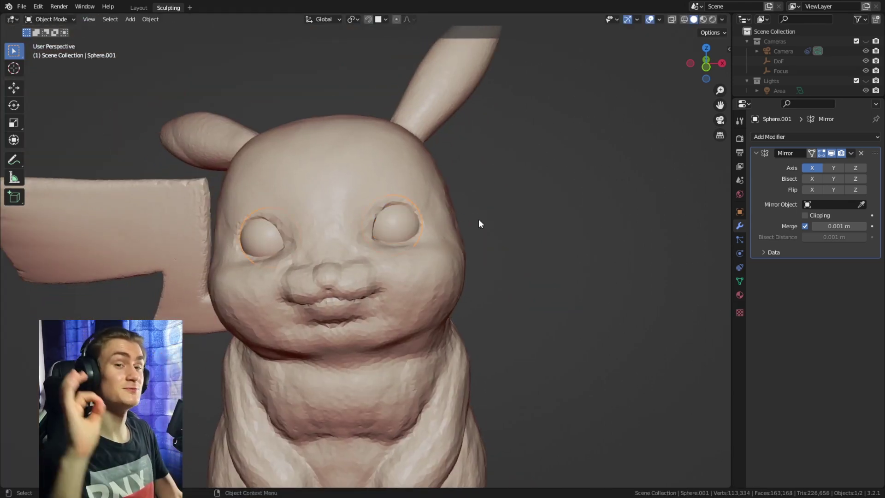
Disable Dyntopo on the character's body and set the Remesh voxel size to 0.0115 m (0.046011 m/4).
{"action": "scroll", "coordinate": [460, 257], "scroll_direction": "down", "scroll_amount": 3}
{"action": "mouse_move", "coordinate": [460, 256]}
{"action": "middle_mouse_down"}
{"action": "mouse_move", "coordinate": [488, 241]}
{"action": "mouse_move", "coordinate": [529, 245]}
{"action": "middle_mouse_up"}
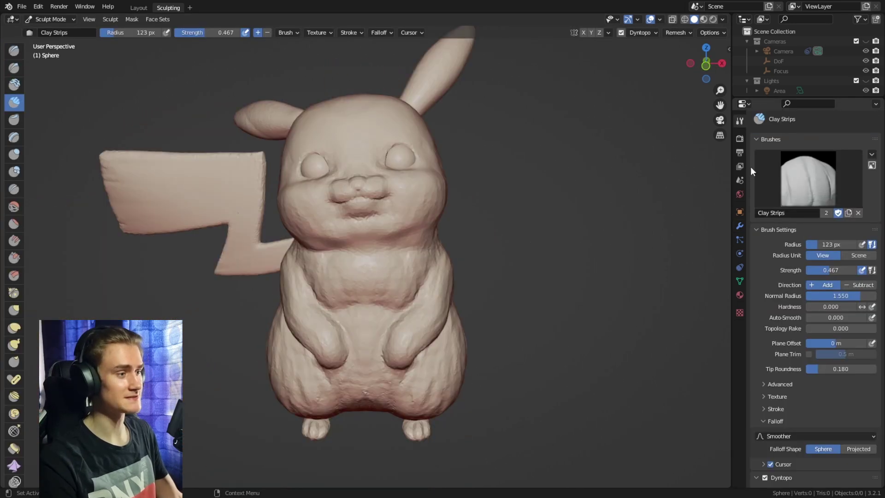
{"action": "scroll", "coordinate": [773, 292], "scroll_direction": "down", "scroll_amount": 10}
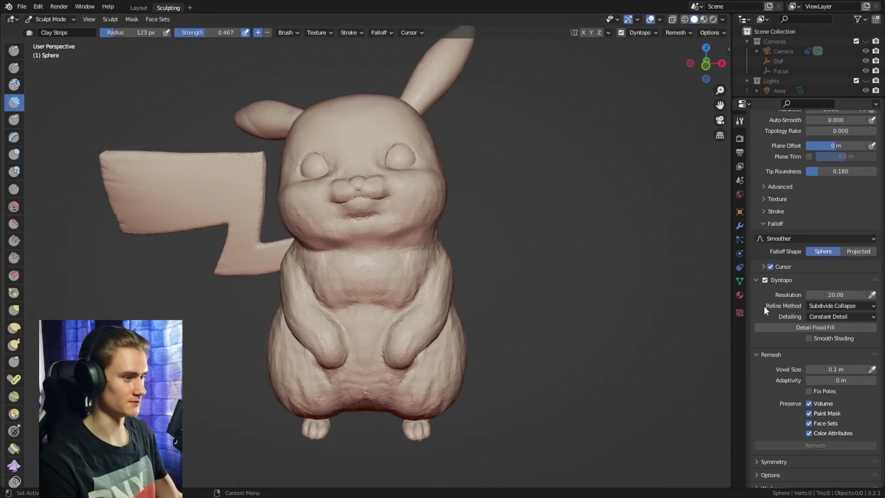
{"action": "left_click", "coordinate": [765, 280]}
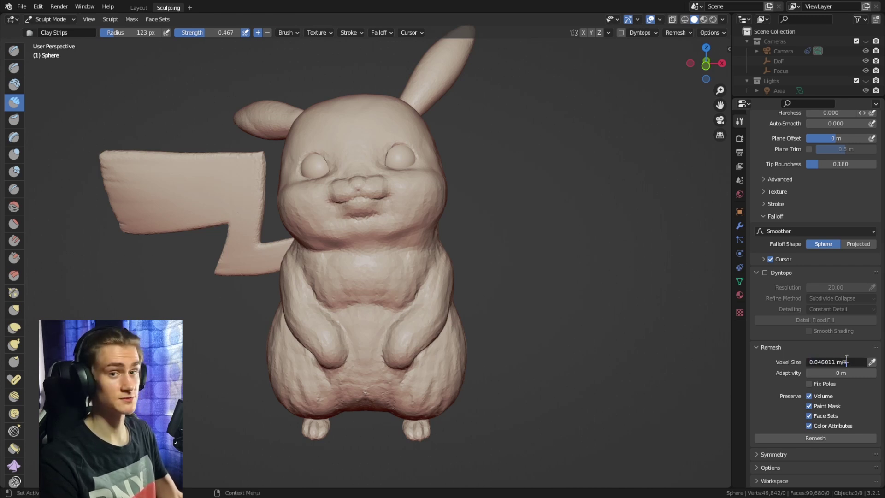
{"action": "key", "text": "Return"}
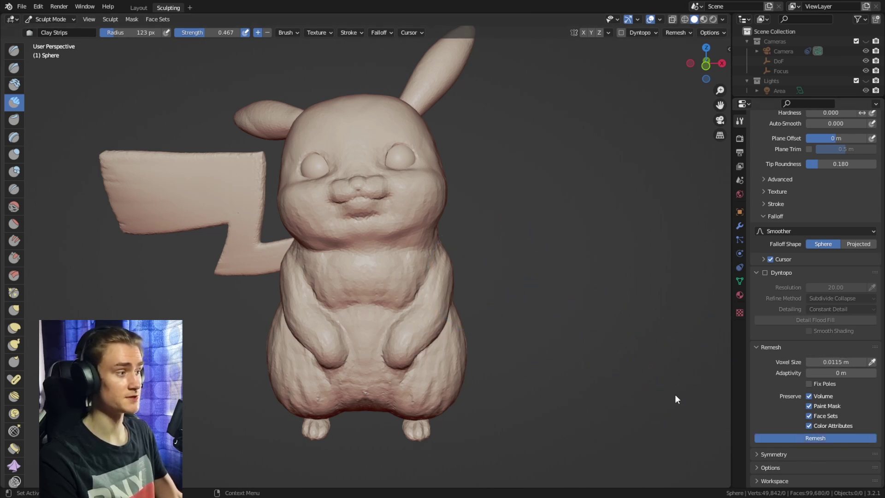
Carve a sharper mouth line and nose crease under the muzzle with the Crease brush.
{"action": "middle_click_drag", "start_coordinate": [346, 201], "coordinate": [349, 219], "text": "shift"}
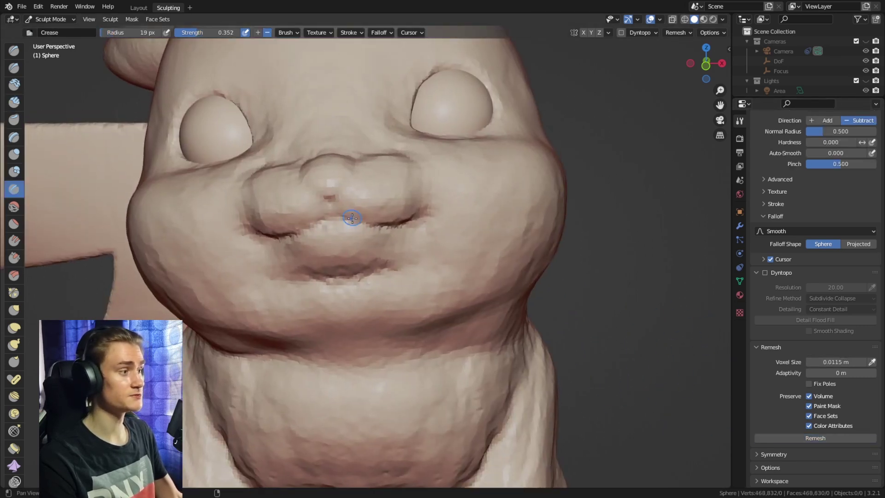
{"action": "mouse_move", "coordinate": [343, 217]}
{"action": "left_mouse_down"}
{"action": "mouse_move", "coordinate": [407, 234]}
{"action": "mouse_move", "coordinate": [364, 226]}
{"action": "mouse_move", "coordinate": [375, 224]}
{"action": "left_mouse_up"}
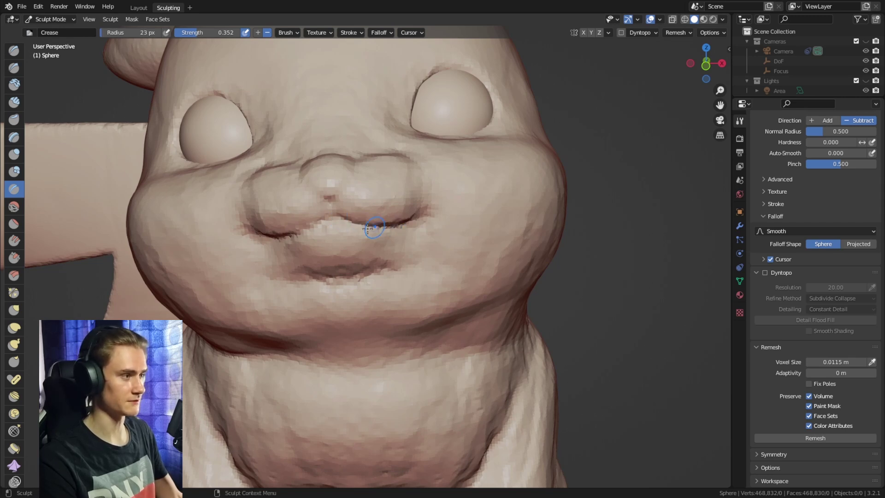
{"action": "left_click_drag", "start_coordinate": [355, 183], "coordinate": [364, 198]}
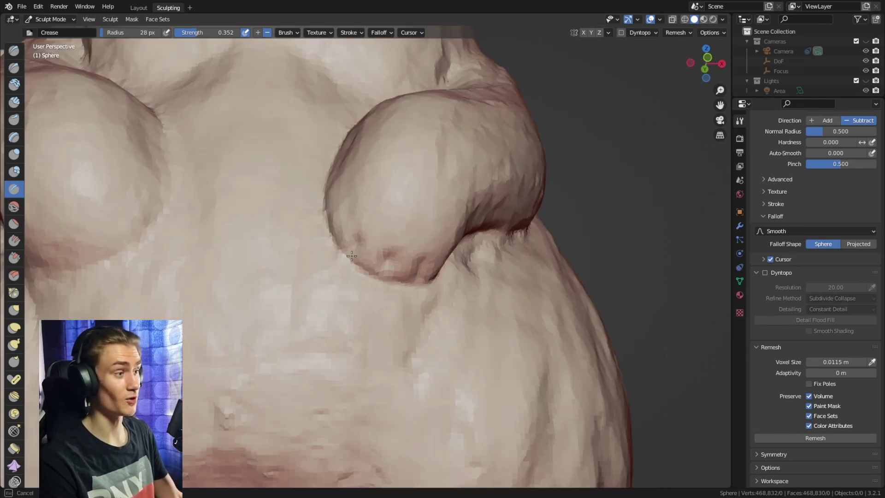
Deepen the grooves between the paw's fingers and the foot's toes with the Crease brush.
{"action": "middle_click_drag", "start_coordinate": [369, 230], "coordinate": [389, 242]}
{"action": "left_click_drag", "start_coordinate": [353, 258], "coordinate": [357, 235]}
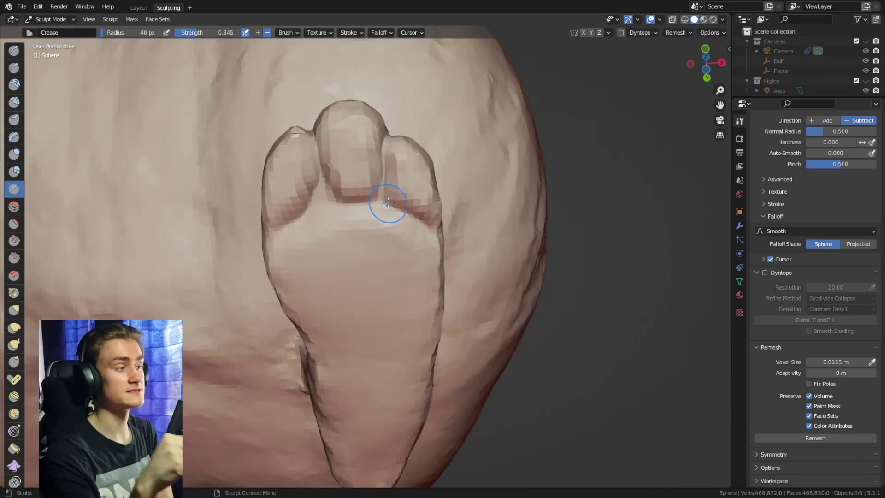
{"action": "left_click_drag", "start_coordinate": [386, 197], "coordinate": [387, 160]}
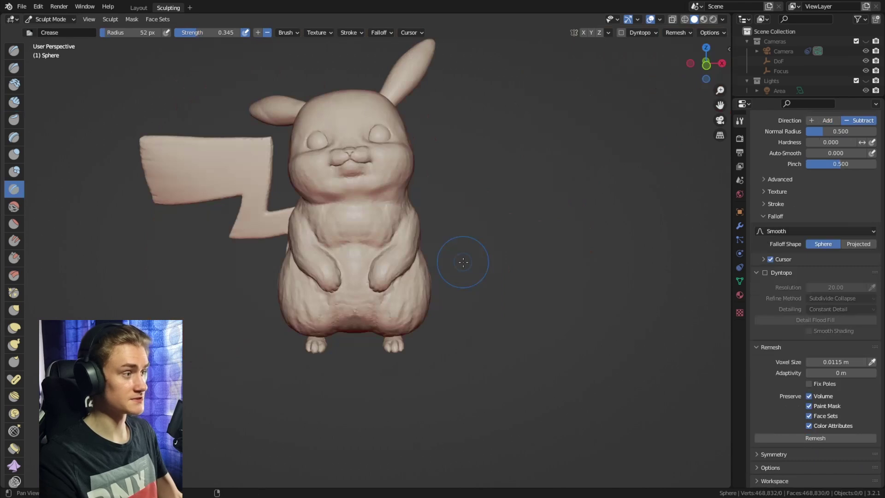
Smooth the lumpy surface of the body, sides and back with the Smooth brush, adjusting its radius for each area.
{"action": "mouse_move", "coordinate": [465, 263]}
{"action": "middle_mouse_down"}
{"action": "mouse_move", "coordinate": [480, 267]}
{"action": "mouse_move", "coordinate": [414, 264]}
{"action": "mouse_move", "coordinate": [575, 265]}
{"action": "mouse_move", "coordinate": [485, 259]}
{"action": "mouse_move", "coordinate": [455, 203]}
{"action": "middle_mouse_up"}
{"action": "key", "text": "shift+s"}
{"action": "scroll", "coordinate": [388, 232], "scroll_direction": "up", "scroll_amount": 1}
{"action": "middle_click_drag", "start_coordinate": [387, 233], "coordinate": [338, 265]}
{"action": "scroll", "coordinate": [338, 263], "scroll_direction": "up", "scroll_amount": 3}
{"action": "key", "text": "f"}
{"action": "left_click", "coordinate": [332, 252]}
{"action": "middle_click_drag", "start_coordinate": [348, 319], "coordinate": [318, 313]}
{"action": "key", "text": "f"}
{"action": "left_click", "coordinate": [329, 261]}
{"action": "middle_click_drag", "start_coordinate": [539, 212], "coordinate": [461, 208]}
{"action": "scroll", "coordinate": [475, 240], "scroll_direction": "up", "scroll_amount": 2}
{"action": "key", "text": "f"}
{"action": "left_click", "coordinate": [467, 272]}
{"action": "left_click_drag", "start_coordinate": [406, 259], "coordinate": [384, 118]}
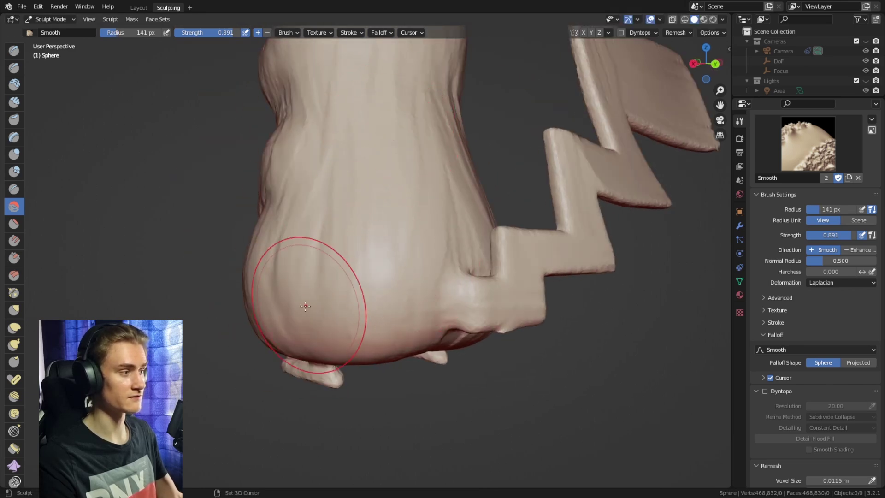
Lower the Smooth brush's strength to 0.376 and soften the face and front of the body.
{"action": "middle_click_drag", "start_coordinate": [311, 303], "coordinate": [361, 253]}
{"action": "middle_click_drag", "start_coordinate": [321, 178], "coordinate": [401, 251]}
{"action": "key", "text": "shift+f"}
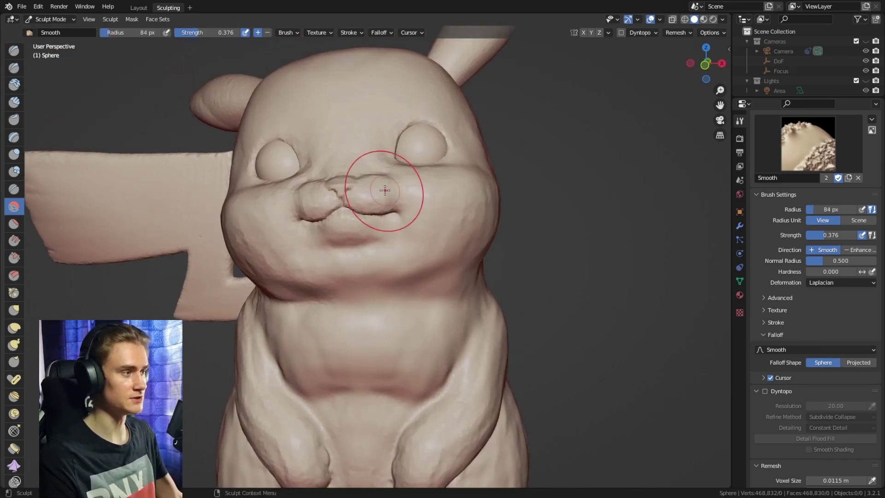
{"action": "middle_click_drag", "start_coordinate": [310, 196], "coordinate": [370, 217]}
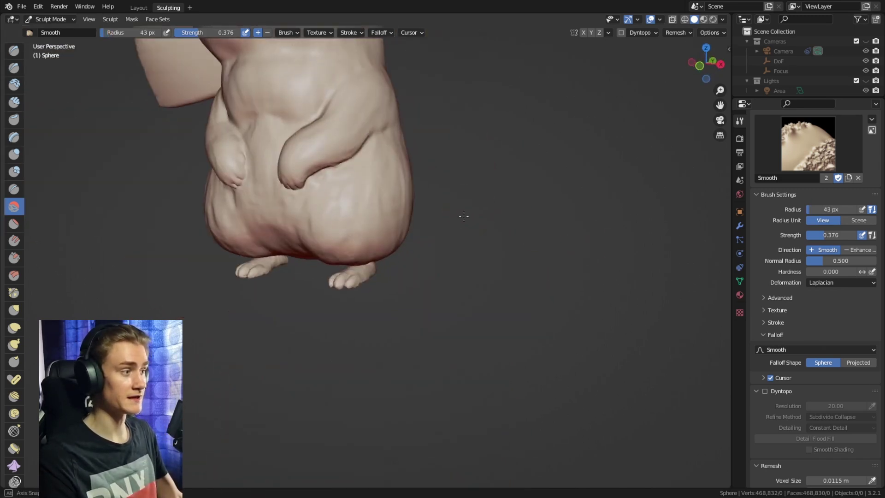
{"action": "scroll", "coordinate": [490, 257], "scroll_direction": "down", "scroll_amount": 6}
{"action": "middle_click_drag", "start_coordinate": [471, 187], "coordinate": [359, 113]}
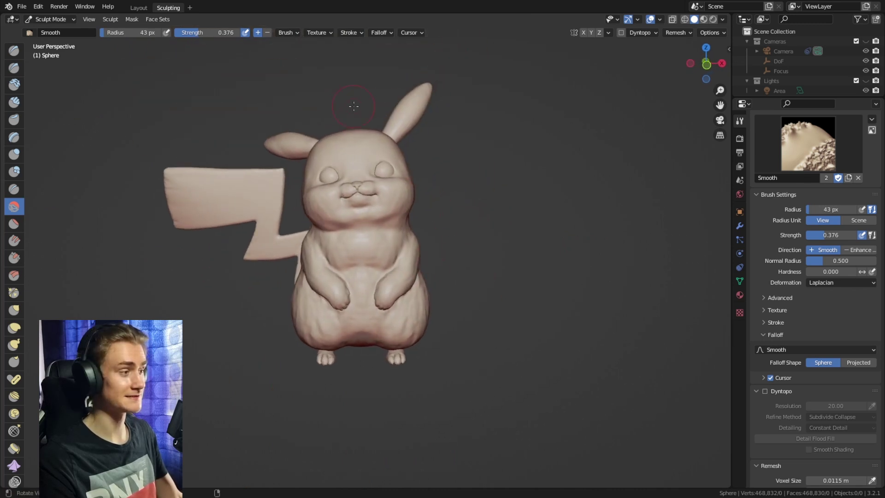
Set the Clay Strips strength to 0.300 and stroke fur strands across the cheeks, forehead, neck, body and tail.
{"action": "middle_click_drag", "start_coordinate": [458, 245], "coordinate": [447, 270], "text": "shift"}
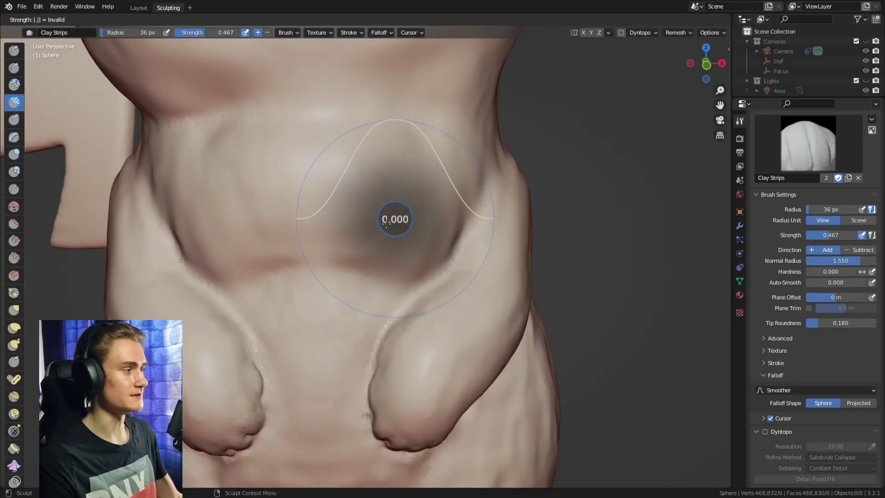
{"action": "key", "text": "Escape"}
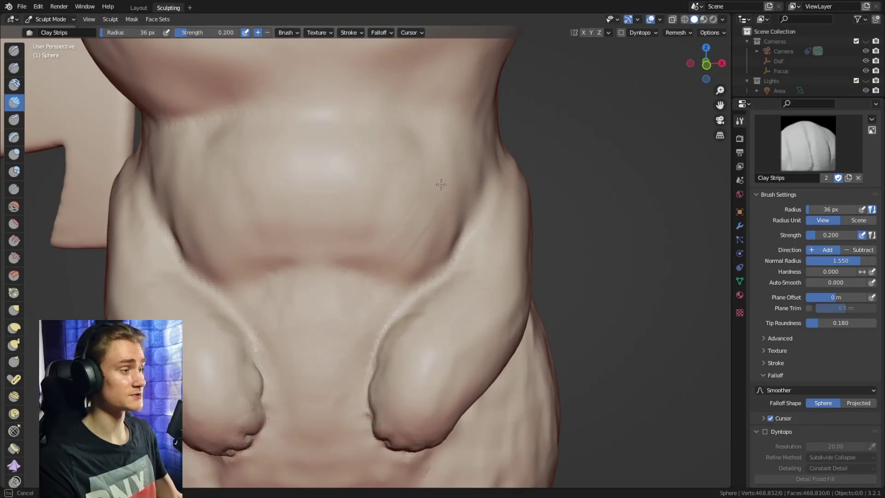
{"action": "key", "text": "shift+f"}
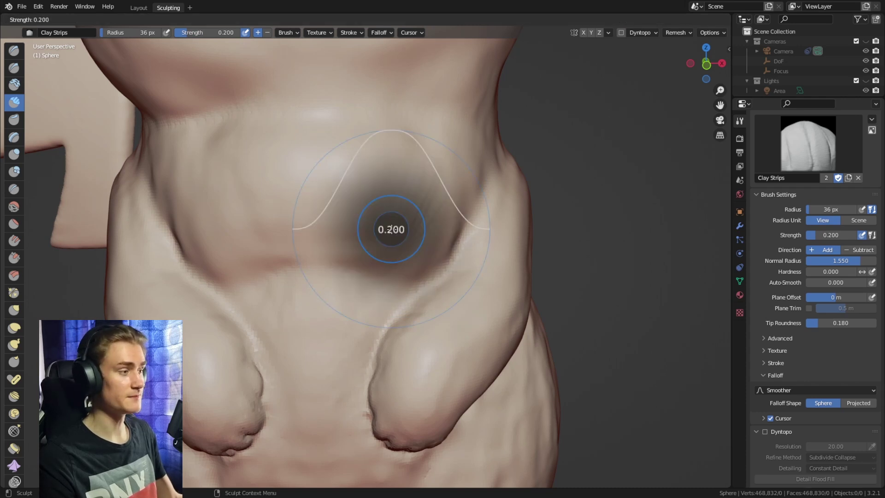
{"action": "left_click", "coordinate": [418, 247]}
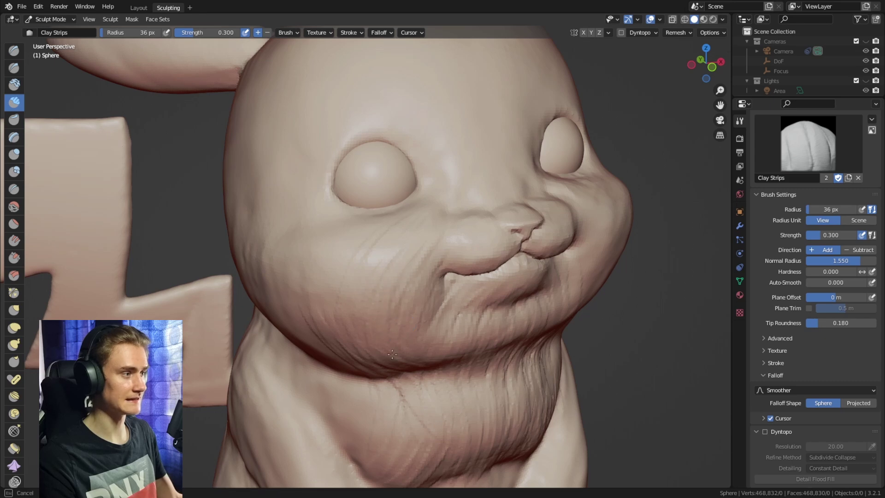
{"action": "left_click_drag", "start_coordinate": [410, 270], "coordinate": [410, 285], "text": "alt"}
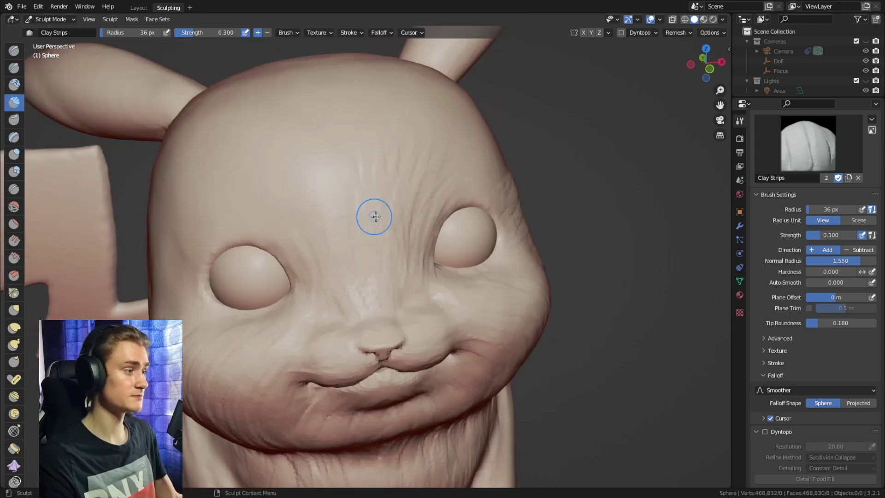
{"action": "left_click_drag", "start_coordinate": [375, 215], "coordinate": [296, 169]}
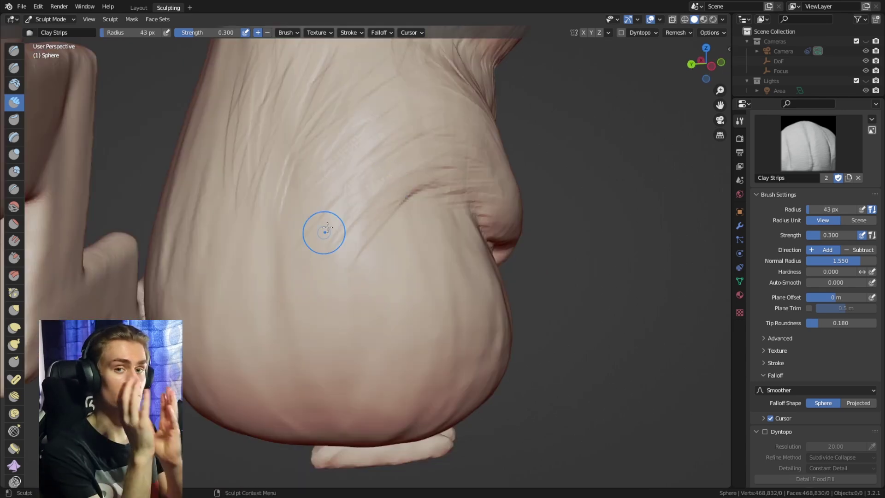
{"action": "middle_click_drag", "start_coordinate": [263, 275], "coordinate": [319, 194]}
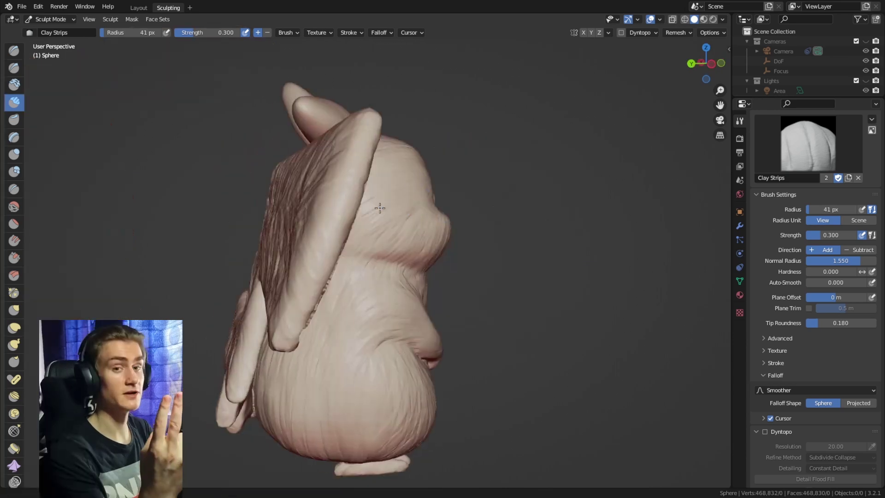
{"action": "mouse_move", "coordinate": [381, 206]}
{"action": "middle_mouse_down"}
{"action": "mouse_move", "coordinate": [403, 249]}
{"action": "mouse_move", "coordinate": [376, 243]}
{"action": "middle_mouse_up"}
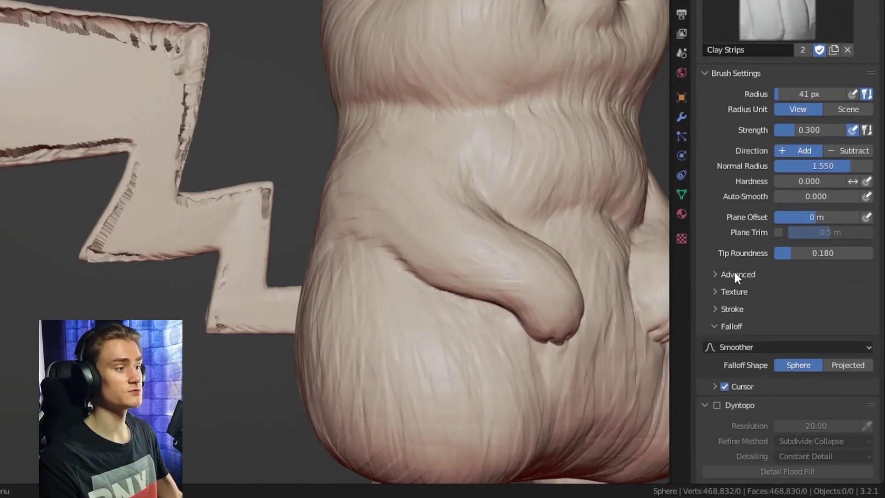
Enable Front Faces Only in the Clay Strips brush's advanced settings.
{"action": "left_click", "coordinate": [737, 275]}
{"action": "scroll", "coordinate": [722, 263], "scroll_direction": "down", "scroll_amount": 3}
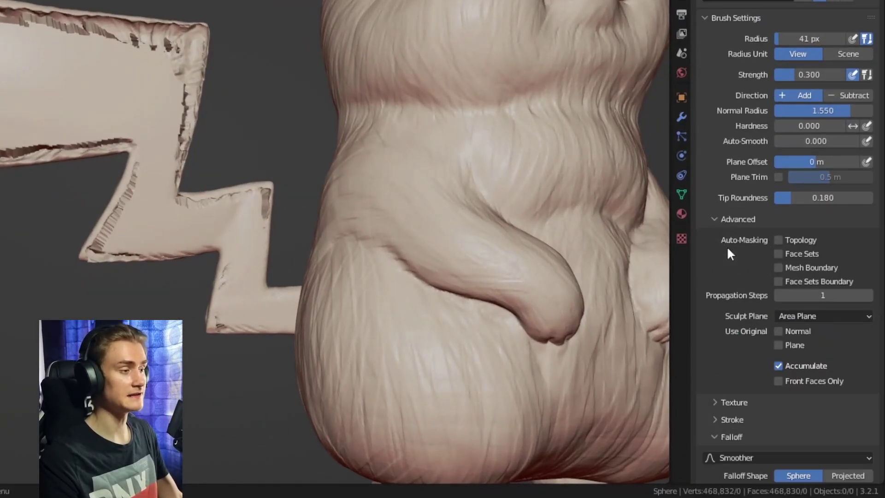
{"action": "left_click", "coordinate": [778, 381]}
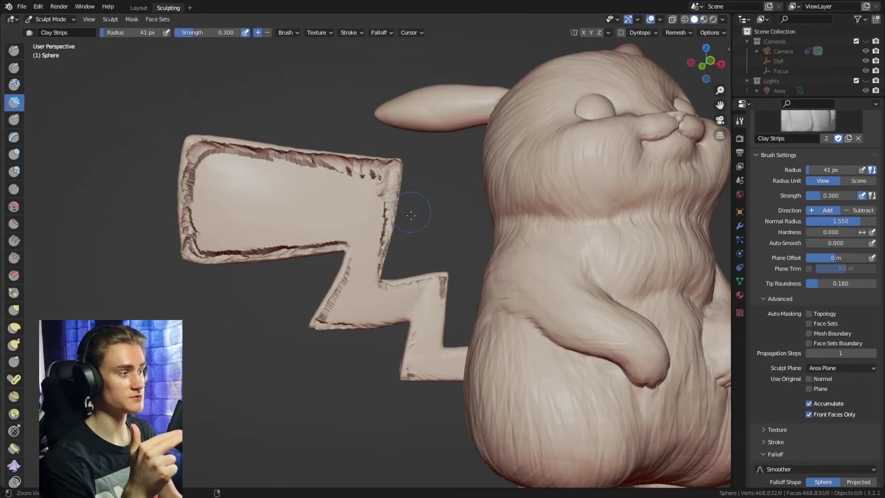
Rebuild the damaged edges of the tail with Clay Strips, reducing the brush radius to 46 px.
{"action": "scroll", "coordinate": [270, 5], "scroll_direction": "up", "scroll_amount": 5}
{"action": "mouse_move", "coordinate": [447, 147]}
{"action": "middle_mouse_down"}
{"action": "mouse_move", "coordinate": [395, 257]}
{"action": "mouse_move", "coordinate": [405, 245]}
{"action": "middle_mouse_up"}
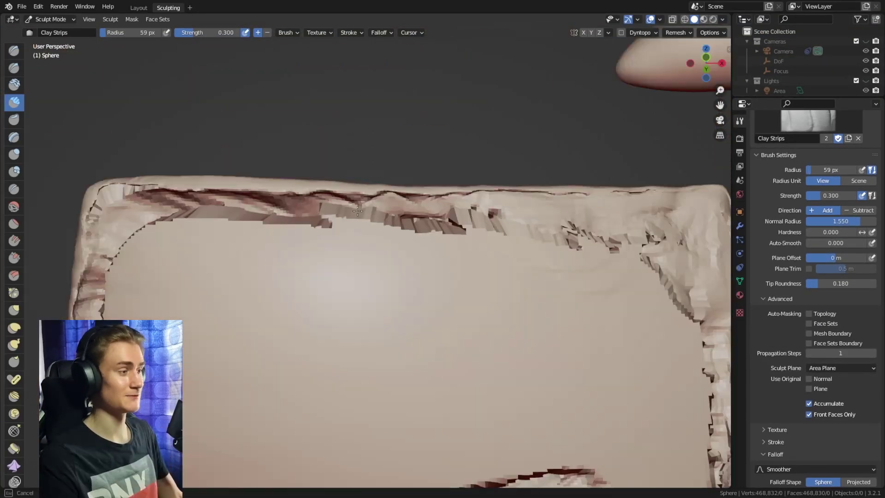
{"action": "mouse_move", "coordinate": [444, 213]}
{"action": "left_mouse_down"}
{"action": "mouse_move", "coordinate": [397, 214]}
{"action": "mouse_move", "coordinate": [457, 214]}
{"action": "left_mouse_up"}
{"action": "key", "text": "f"}
{"action": "left_click", "coordinate": [422, 225]}
{"action": "middle_click_drag", "start_coordinate": [549, 224], "coordinate": [371, 217], "text": "shift"}
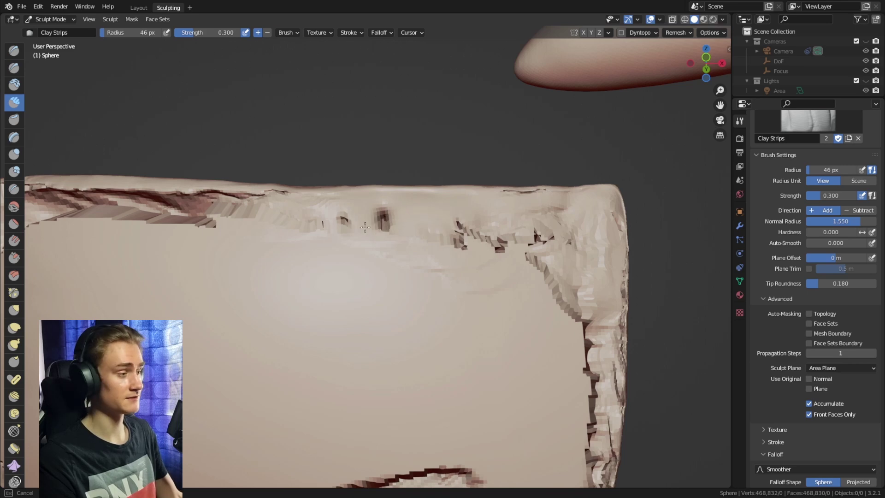
{"action": "left_click_drag", "start_coordinate": [367, 219], "coordinate": [539, 242]}
{"action": "middle_click_drag", "start_coordinate": [479, 190], "coordinate": [472, 233]}
Set the Smooth brush's strength to 0.200 and soften the fur strokes over the face, chest and sides.
{"action": "key", "text": "f"}
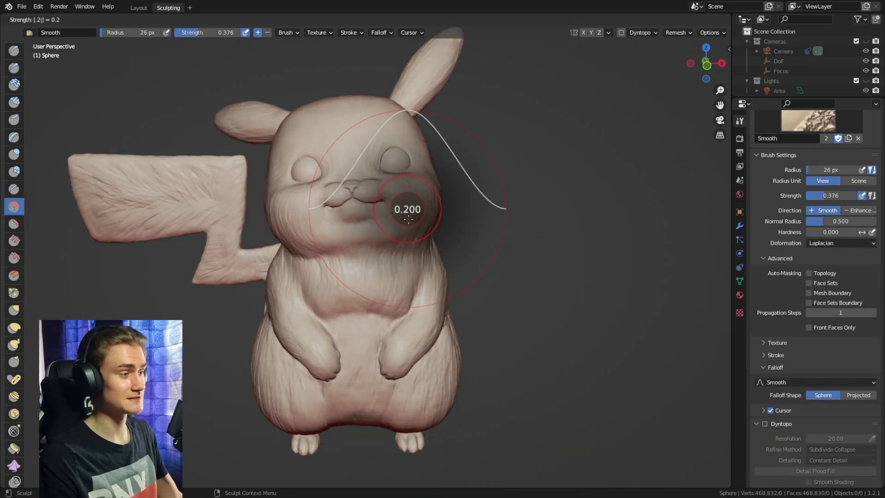
{"action": "key", "text": "Return"}
{"action": "scroll", "coordinate": [393, 253], "scroll_direction": "up", "scroll_amount": 3}
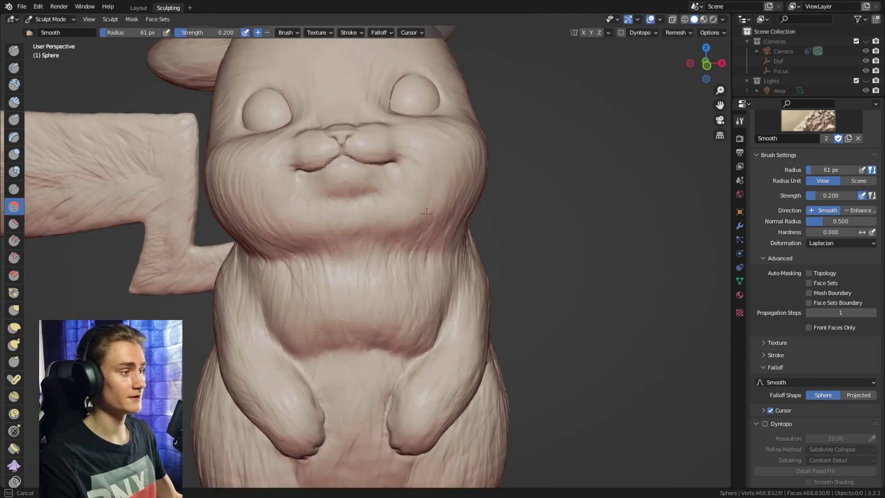
{"action": "middle_click_drag", "start_coordinate": [446, 250], "coordinate": [369, 299]}
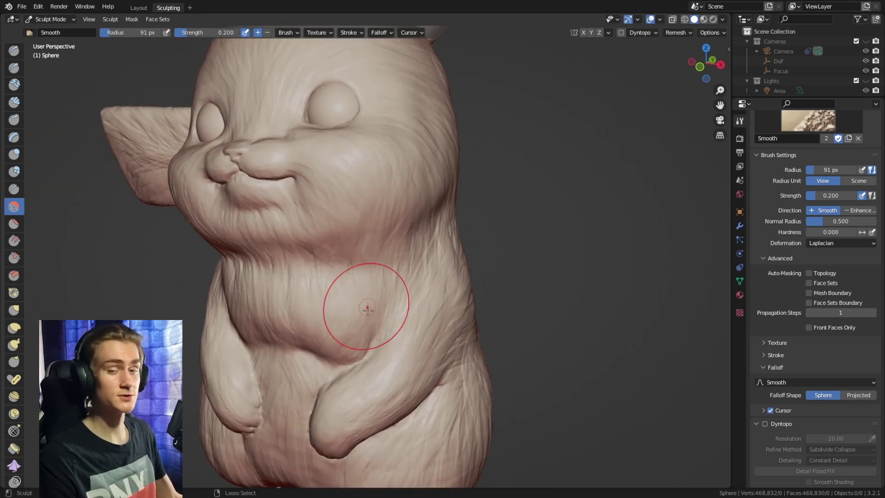
{"action": "mouse_move", "coordinate": [401, 213]}
{"action": "middle_mouse_down"}
{"action": "mouse_move", "coordinate": [467, 282]}
{"action": "mouse_move", "coordinate": [394, 217]}
{"action": "mouse_move", "coordinate": [392, 237]}
{"action": "mouse_move", "coordinate": [401, 132]}
{"action": "mouse_move", "coordinate": [404, 230]}
{"action": "middle_mouse_up"}
{"action": "key", "text": "f"}
{"action": "left_click", "coordinate": [459, 282]}
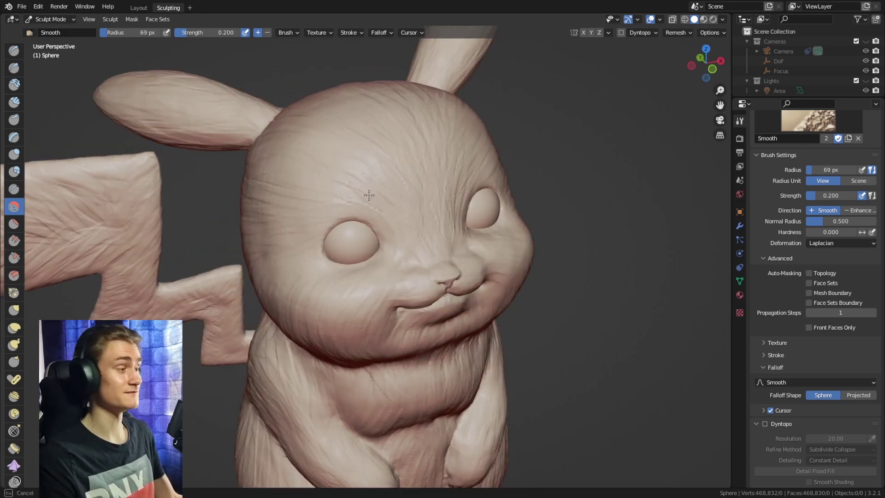
{"action": "middle_click_drag", "start_coordinate": [371, 197], "coordinate": [354, 215]}
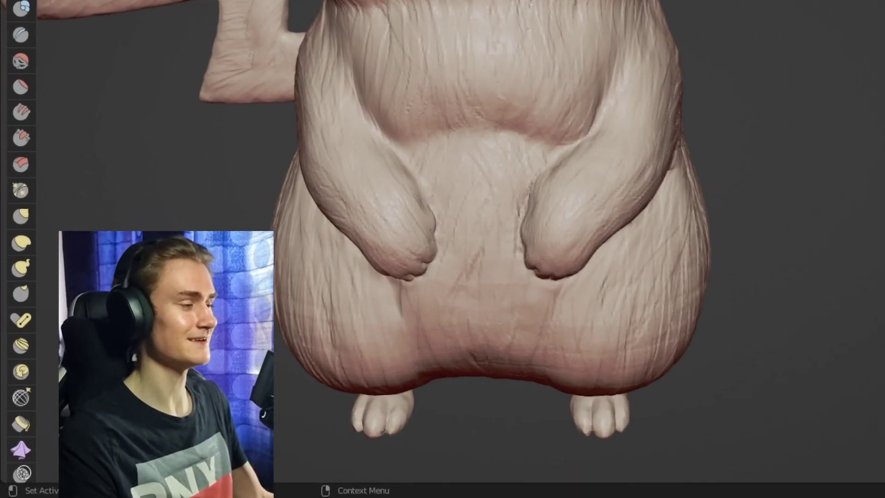
Save the file and remesh the body with a voxel size of 0.005751 m.
{"action": "key", "text": "ctrl+s"}
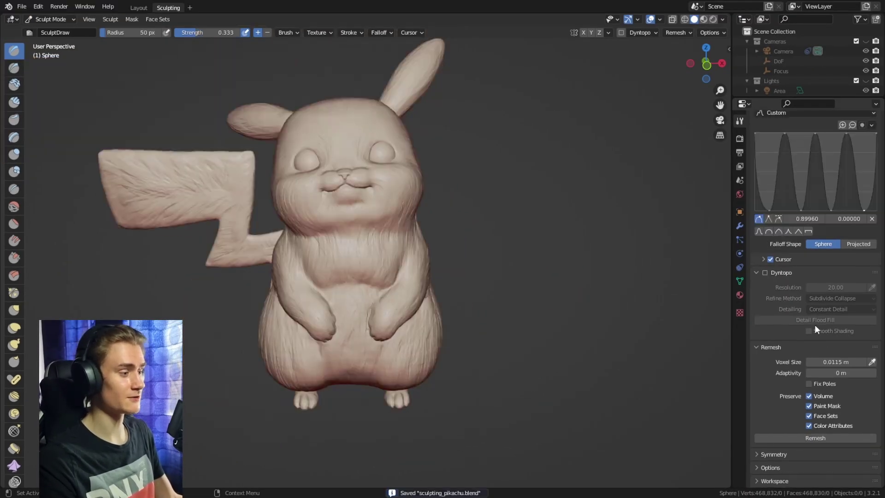
{"action": "left_click", "coordinate": [843, 362]}
{"action": "left_click", "coordinate": [847, 367]}
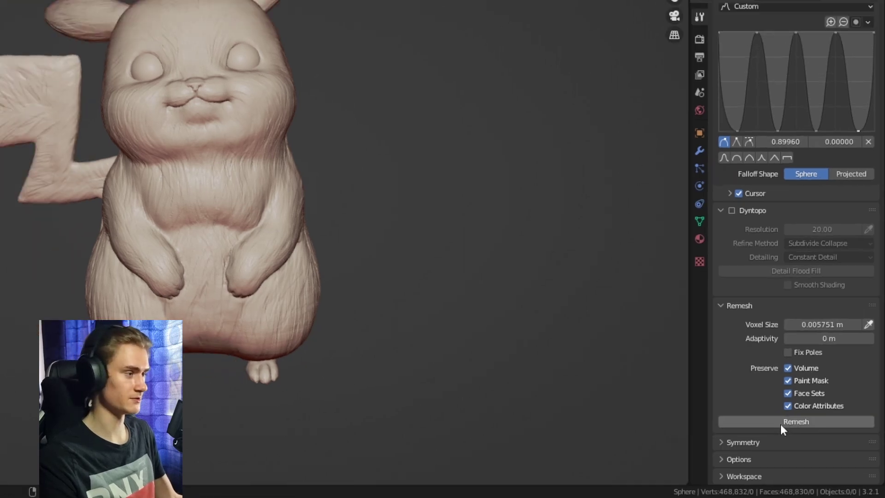
{"action": "left_click", "coordinate": [771, 417]}
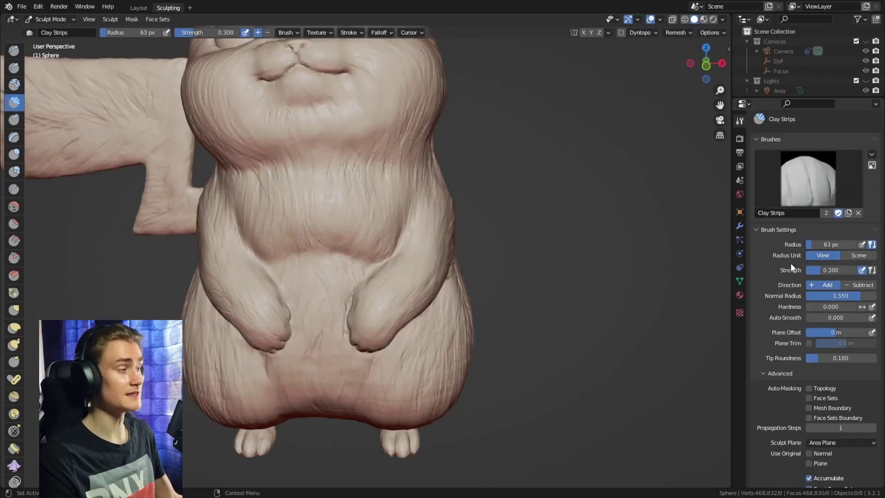
Set the Draw brush's stroke spacing to 1%.
{"action": "scroll", "coordinate": [858, 286], "scroll_direction": "down", "scroll_amount": 15}
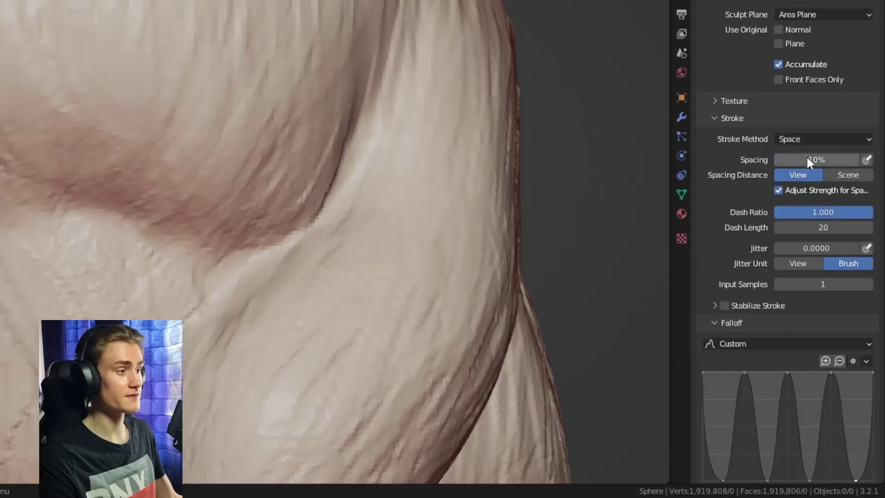
{"action": "left_click", "coordinate": [809, 160]}
{"action": "type", "text": "1"}
{"action": "key", "text": "Return"}
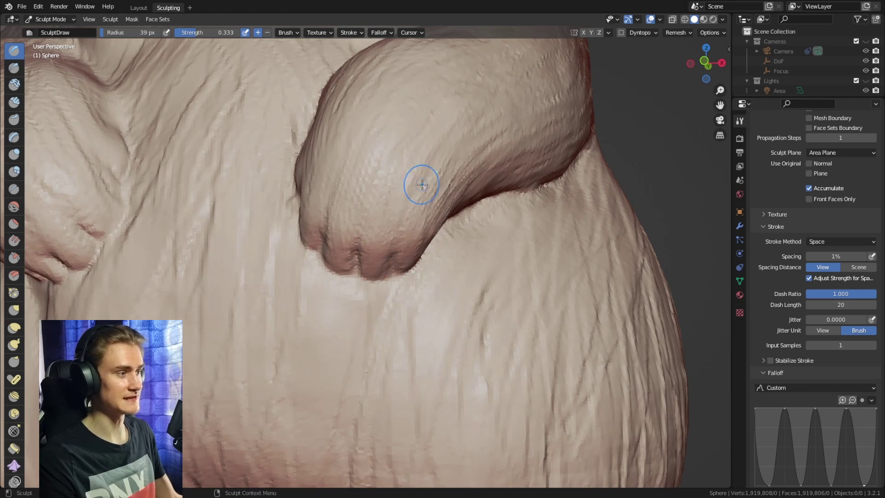
Draw fine fur strands around the muzzle and over the body with the custom-falloff Draw brush.
{"action": "middle_click_drag", "start_coordinate": [477, 126], "coordinate": [488, 154]}
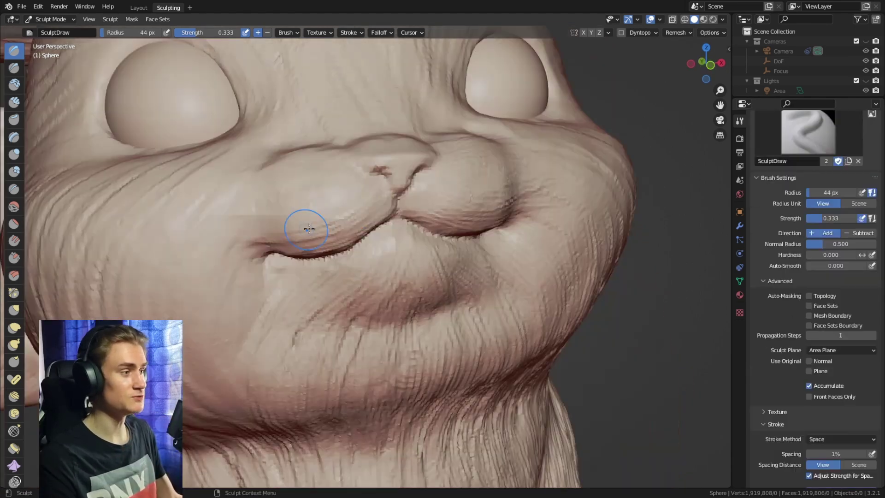
{"action": "mouse_move", "coordinate": [298, 161]}
{"action": "left_mouse_down"}
{"action": "mouse_move", "coordinate": [336, 203]}
{"action": "mouse_move", "coordinate": [296, 230]}
{"action": "left_mouse_up"}
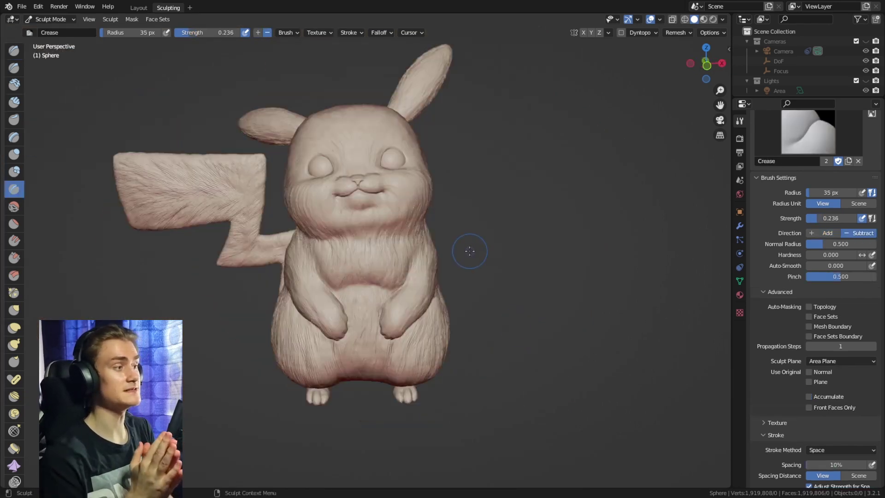
{"action": "mouse_move", "coordinate": [469, 250]}
{"action": "middle_mouse_down"}
{"action": "mouse_move", "coordinate": [480, 300]}
{"action": "mouse_move", "coordinate": [636, 295]}
{"action": "mouse_move", "coordinate": [478, 302]}
{"action": "middle_mouse_up"}
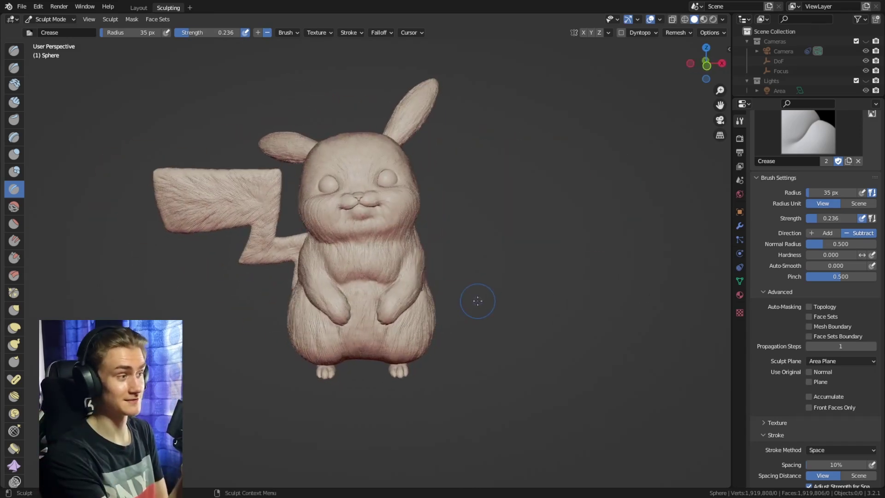
Add a vertex color attribute named Color to the body mesh and set the viewport shading color to Attribute.
{"action": "left_click", "coordinate": [740, 280]}
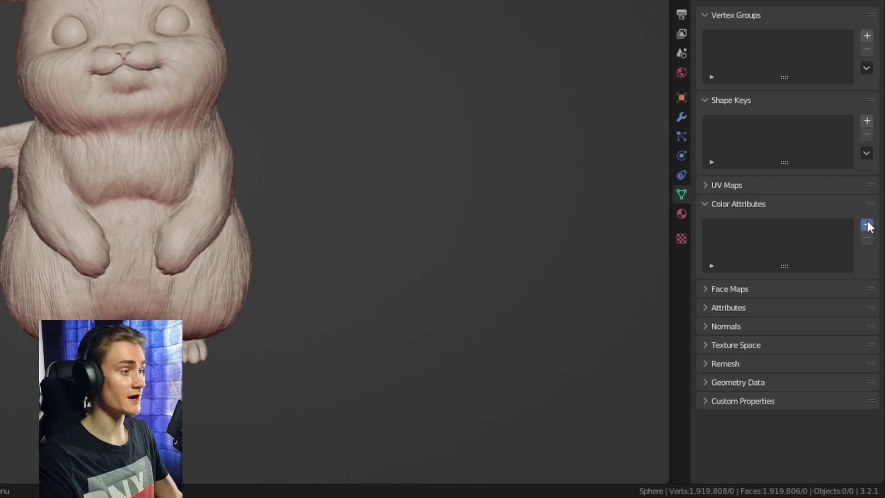
{"action": "left_click", "coordinate": [867, 225]}
{"action": "left_click", "coordinate": [733, 309]}
{"action": "left_click", "coordinate": [658, 27]}
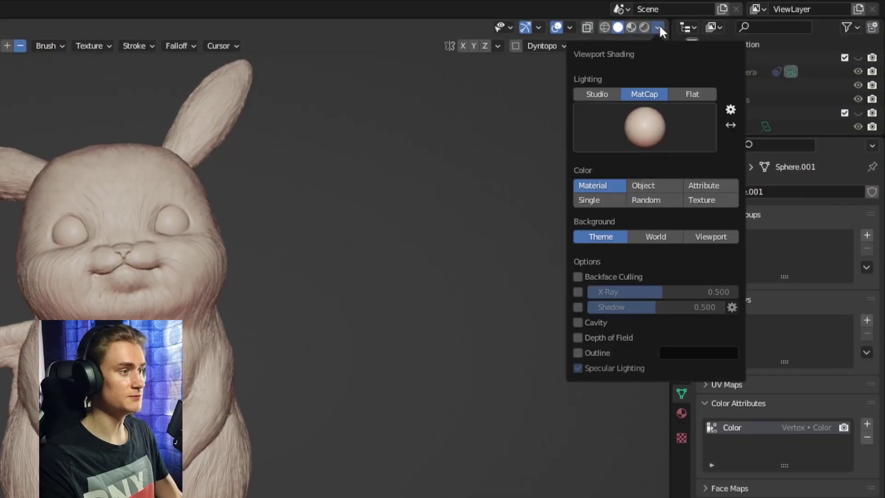
{"action": "left_click", "coordinate": [705, 184]}
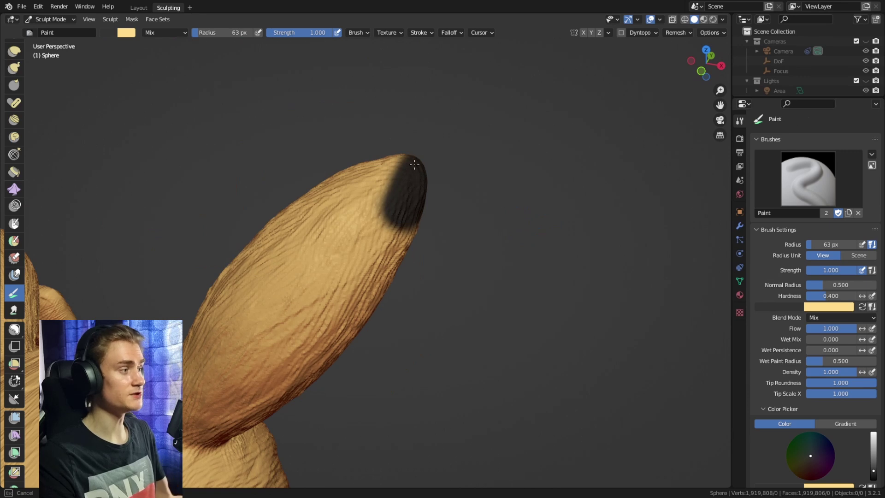
Paint the ear tip black with the Paint brush at a 63 px radius and full strength.
{"action": "mouse_move", "coordinate": [214, 324]}
{"action": "left_mouse_down"}
{"action": "mouse_move", "coordinate": [217, 337]}
{"action": "mouse_move", "coordinate": [203, 283]}
{"action": "left_mouse_up"}
{"action": "mouse_move", "coordinate": [399, 201]}
{"action": "left_mouse_down"}
{"action": "mouse_move", "coordinate": [401, 254]}
{"action": "mouse_move", "coordinate": [397, 188]}
{"action": "mouse_move", "coordinate": [380, 217]}
{"action": "mouse_move", "coordinate": [369, 152]}
{"action": "left_mouse_up"}
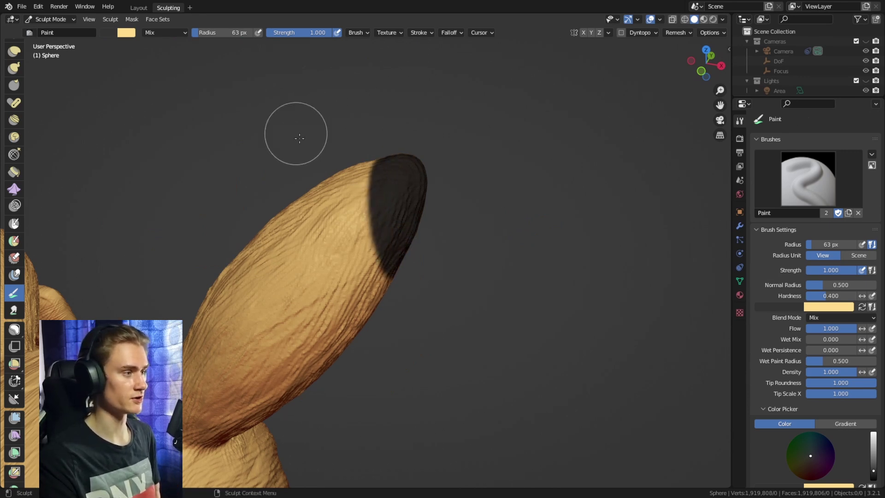
{"action": "mouse_move", "coordinate": [409, 192]}
{"action": "left_mouse_down"}
{"action": "mouse_move", "coordinate": [392, 286]}
{"action": "mouse_move", "coordinate": [373, 194]}
{"action": "mouse_move", "coordinate": [390, 142]}
{"action": "left_mouse_up"}
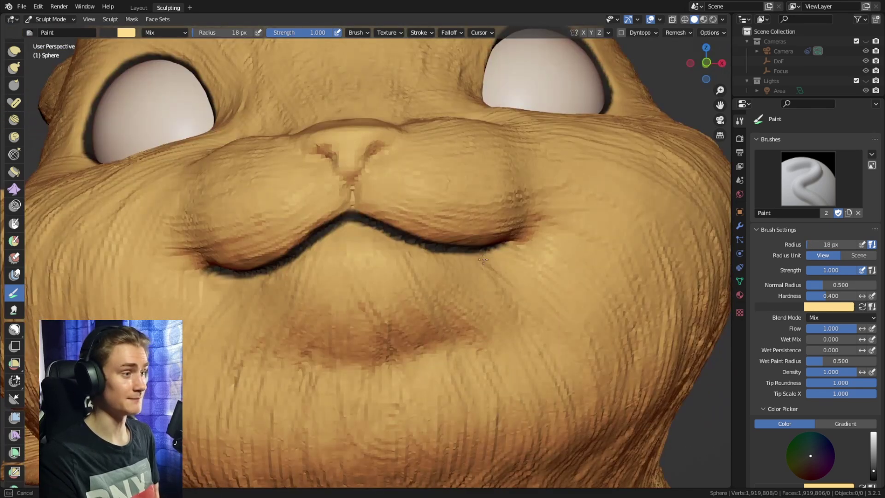
Paint dark brown horizontal stripes across the character's back with the Paint brush.
{"action": "mouse_move", "coordinate": [300, 217]}
{"action": "left_mouse_down"}
{"action": "mouse_move", "coordinate": [277, 223]}
{"action": "mouse_move", "coordinate": [442, 217]}
{"action": "left_mouse_up"}
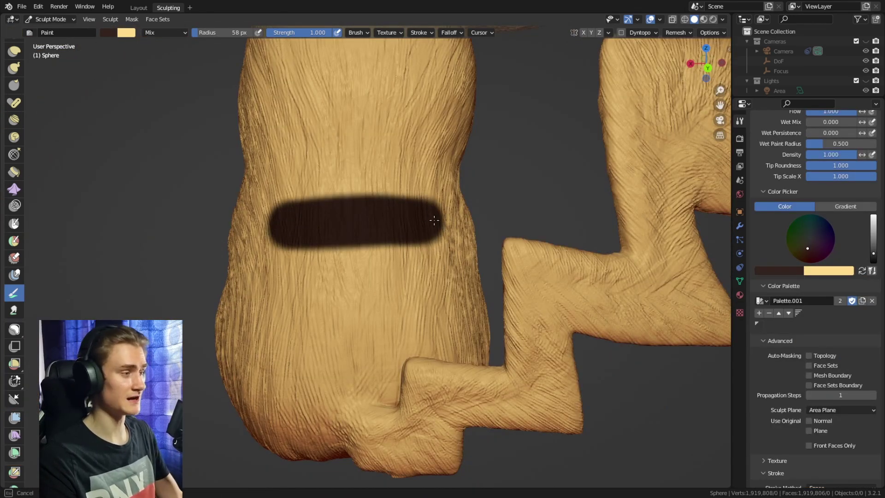
{"action": "left_click_drag", "start_coordinate": [443, 216], "coordinate": [449, 221]}
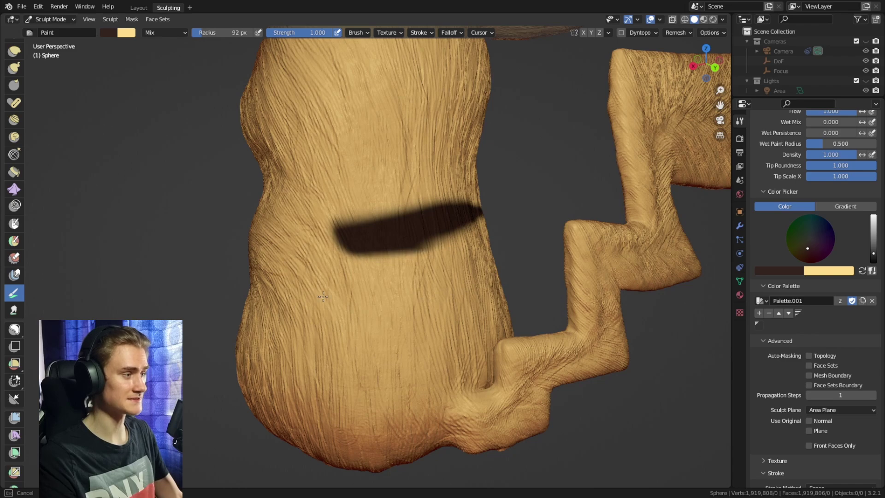
{"action": "left_click_drag", "start_coordinate": [323, 297], "coordinate": [416, 288]}
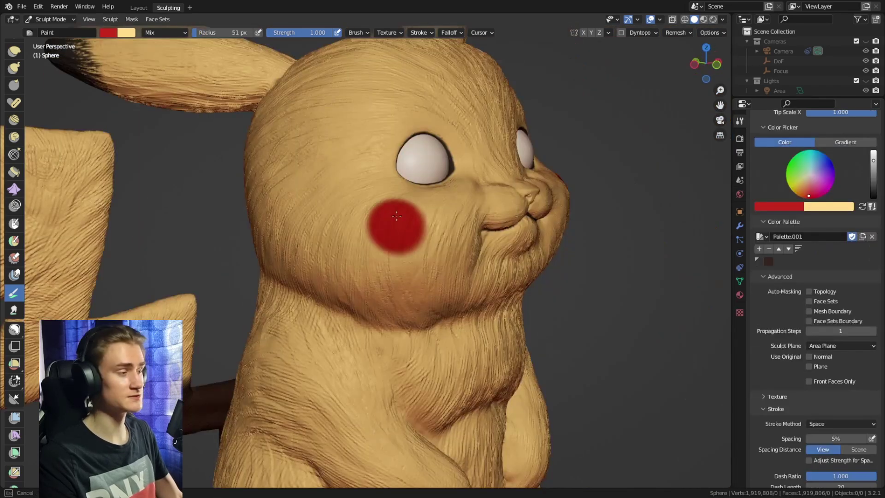
Paint a round red cheek patch and break up the ear tip's color edge with thin 5 px fur strokes.
{"action": "left_click_drag", "start_coordinate": [400, 230], "coordinate": [401, 233]}
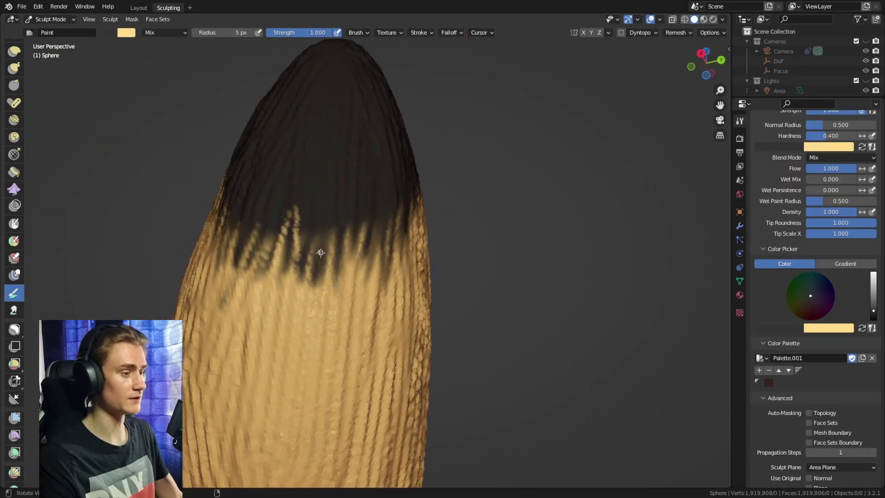
{"action": "left_click_drag", "start_coordinate": [302, 301], "coordinate": [311, 261]}
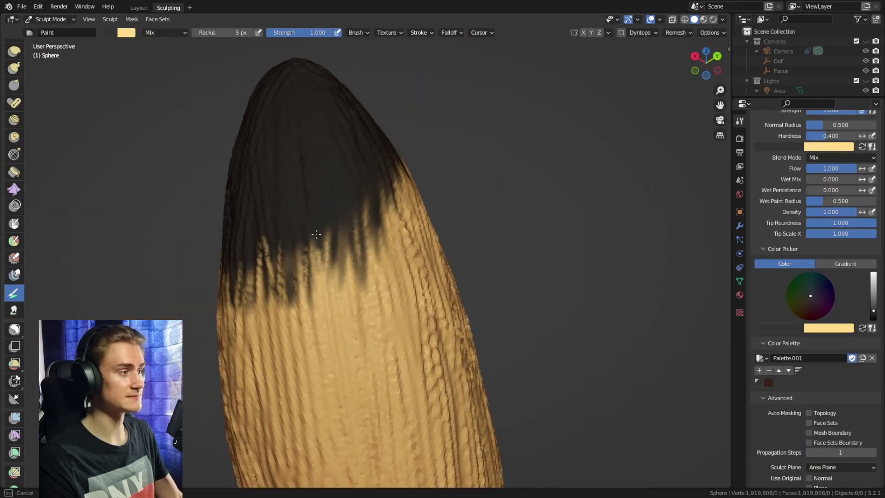
{"action": "left_click_drag", "start_coordinate": [342, 271], "coordinate": [351, 225]}
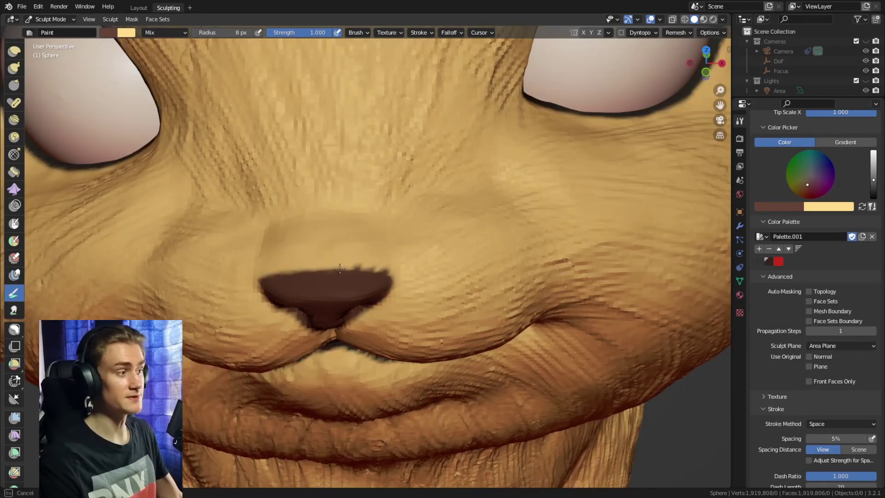
Paint the nose reddish brown with the Paint brush at a radius of 8 px.
{"action": "left_click_drag", "start_coordinate": [340, 270], "coordinate": [309, 269]}
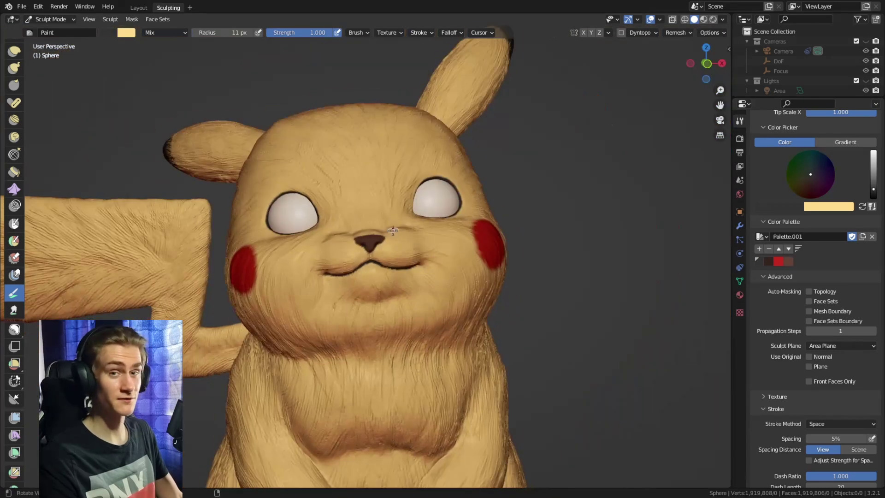
{"action": "middle_click_drag", "start_coordinate": [378, 244], "coordinate": [390, 240]}
{"action": "scroll", "coordinate": [387, 242], "scroll_direction": "down", "scroll_amount": 3}
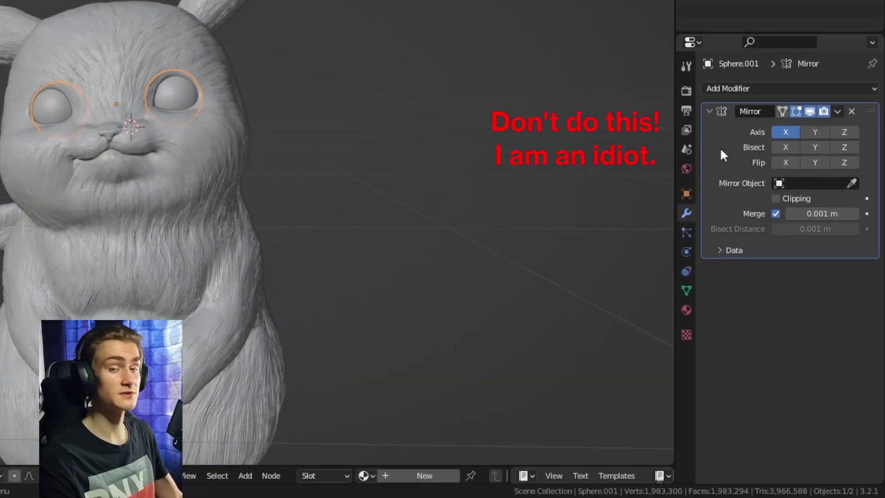
Apply the Mirror modifier on the eyes and paint the eyeballs brown with the Paint brush.
{"action": "key", "text": "ctrl+a"}
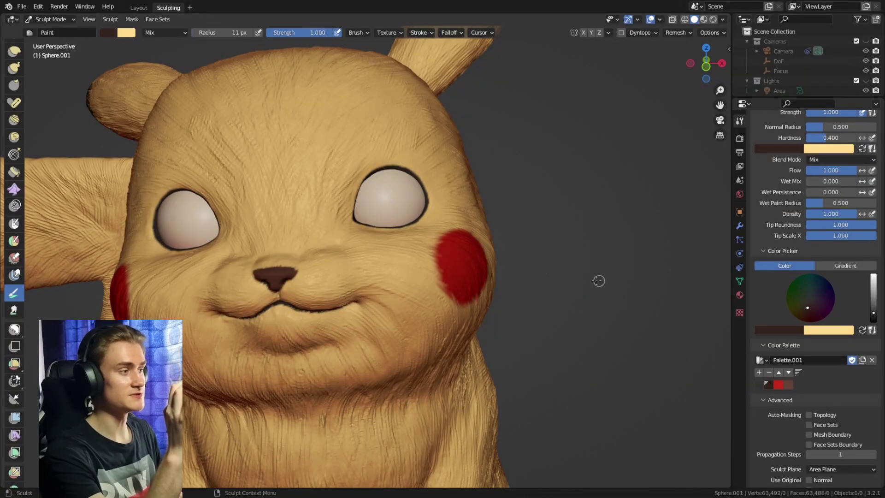
{"action": "scroll", "coordinate": [423, 197], "scroll_direction": "up", "scroll_amount": 4}
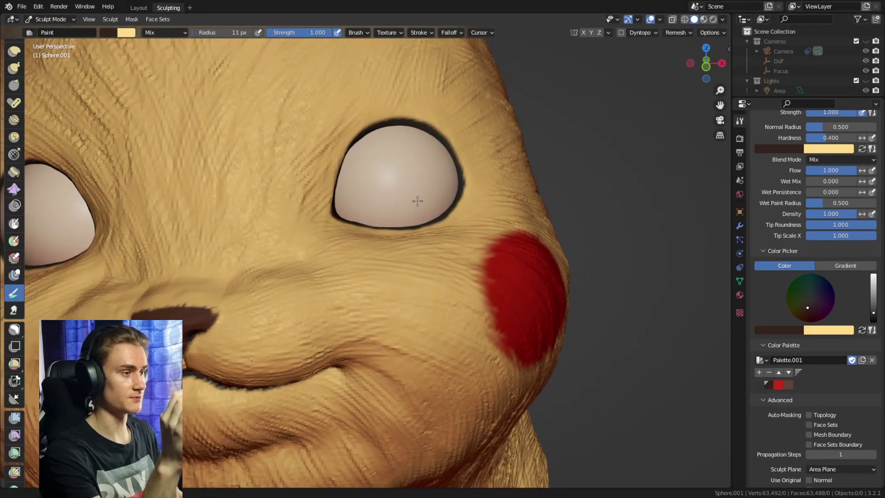
{"action": "middle_click_drag", "start_coordinate": [423, 196], "coordinate": [404, 227], "text": "shift"}
{"action": "scroll", "coordinate": [404, 227], "scroll_direction": "up", "scroll_amount": 2}
{"action": "scroll", "coordinate": [406, 224], "scroll_direction": "up", "scroll_amount": 2}
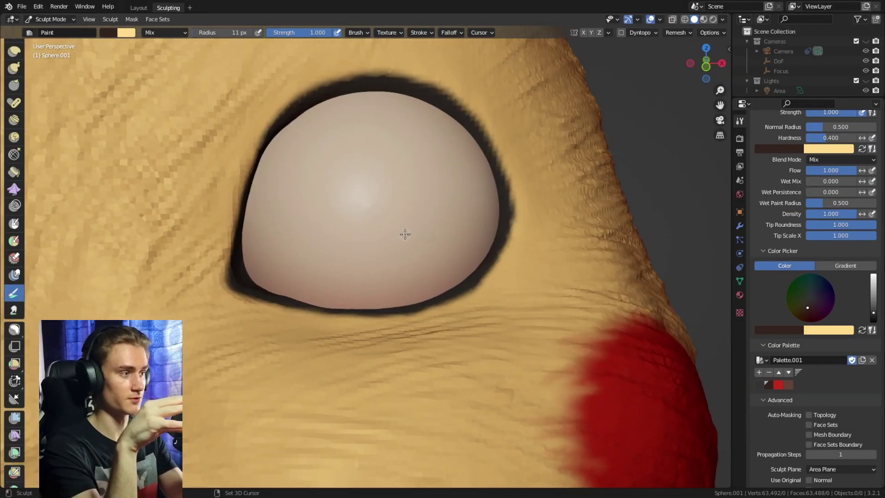
{"action": "key", "text": "shift+a"}
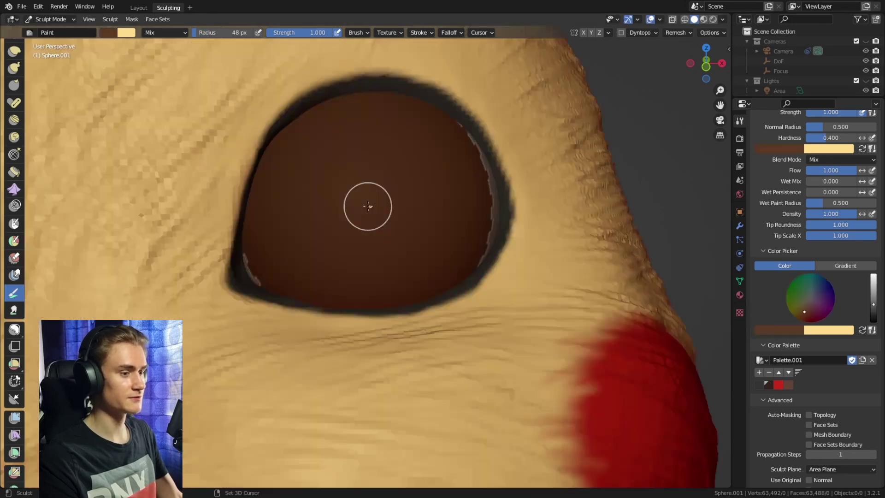
Paint a large black pupil over the brown eye with a 132 px Paint brush.
{"action": "key", "text": "shift+a"}
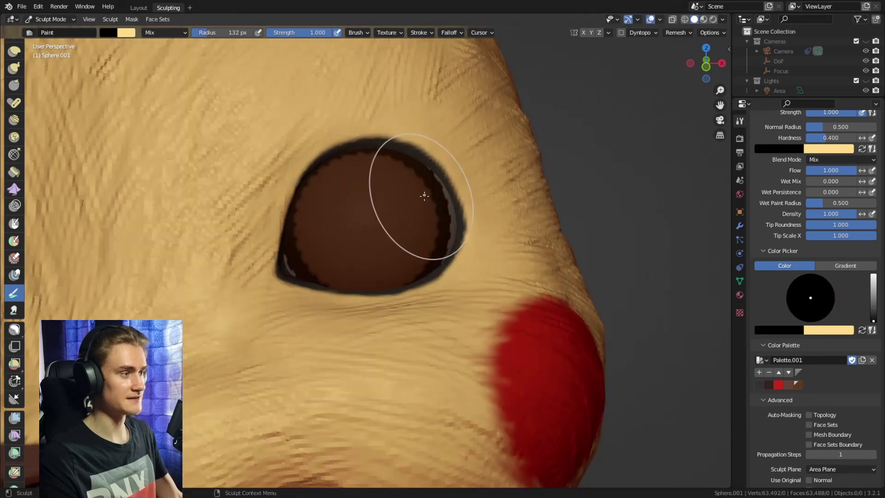
{"action": "left_click_drag", "start_coordinate": [417, 160], "coordinate": [350, 242]}
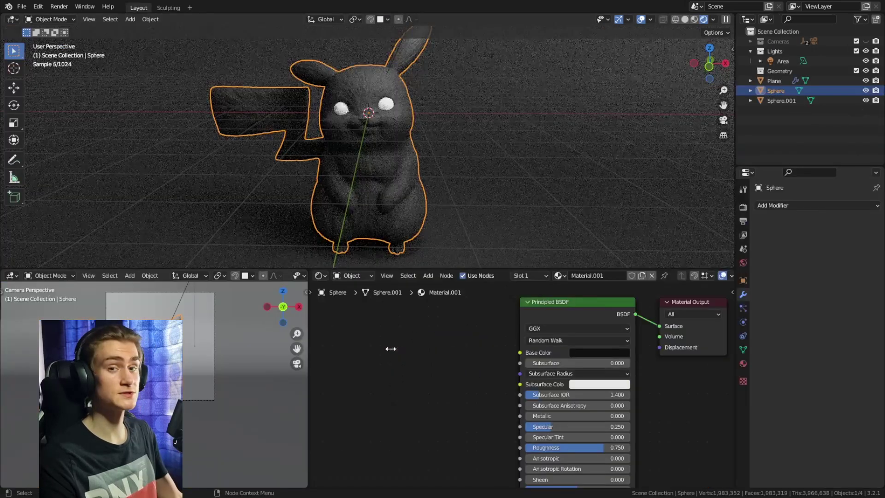
Add a Color Attribute node to the body material, connect its color to Base Color and choose the Color attribute.
{"action": "mouse_move", "coordinate": [391, 349]}
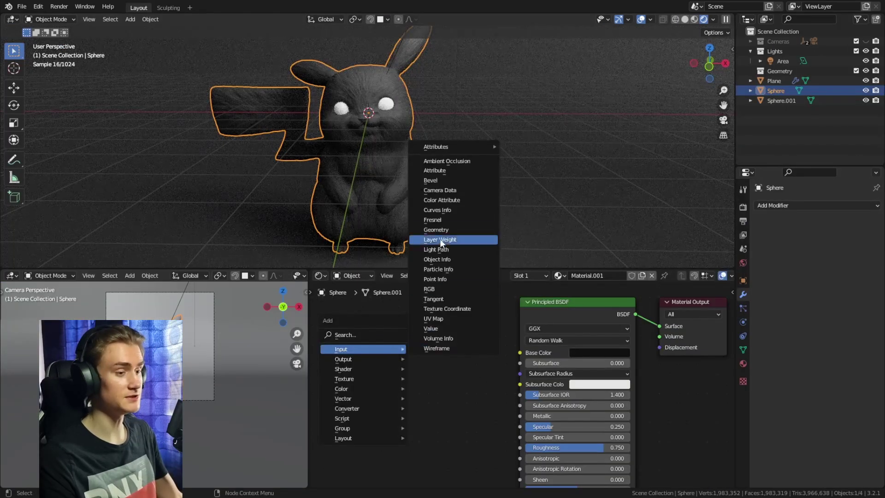
{"action": "left_click", "coordinate": [442, 199]}
{"action": "left_click", "coordinate": [434, 362]}
{"action": "left_click_drag", "start_coordinate": [430, 363], "coordinate": [520, 353]}
{"action": "left_click_drag", "start_coordinate": [400, 366], "coordinate": [429, 348]}
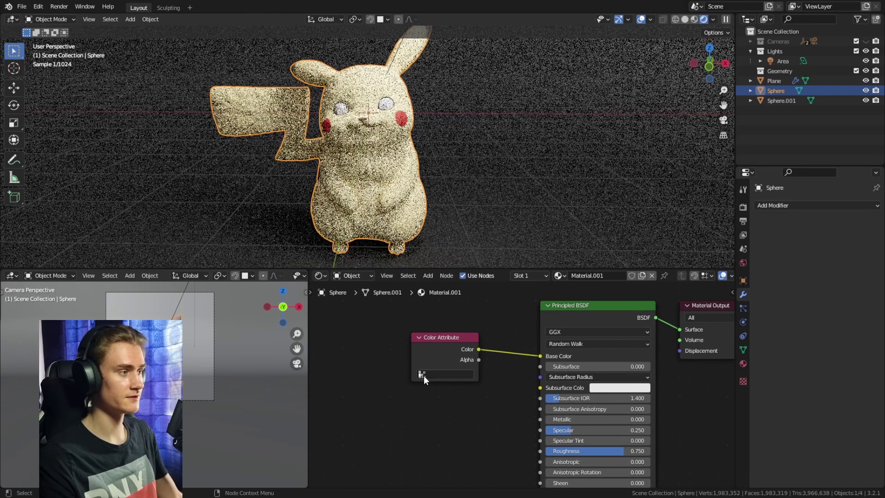
{"action": "left_click", "coordinate": [426, 375]}
{"action": "key", "text": "Return"}
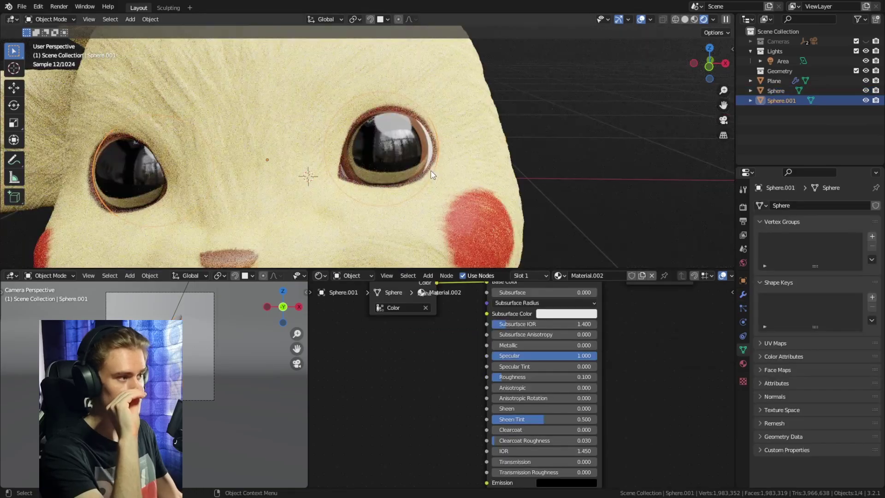
Examine the rendered character from several angles, including close views of the eyes, cheeks, nose and fur.
{"action": "middle_click_drag", "start_coordinate": [431, 171], "coordinate": [433, 146]}
{"action": "scroll", "coordinate": [433, 145], "scroll_direction": "down", "scroll_amount": 8}
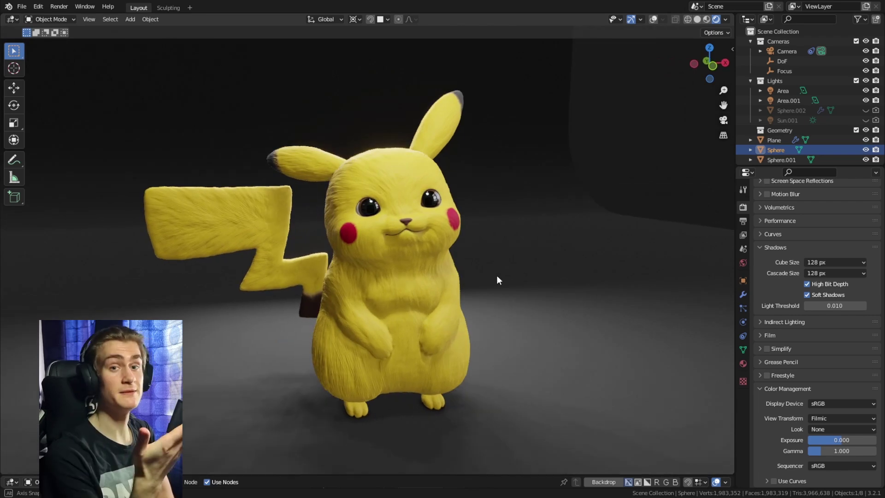
{"action": "middle_click_drag", "start_coordinate": [473, 273], "coordinate": [290, 323]}
{"action": "scroll", "coordinate": [361, 223], "scroll_direction": "up", "scroll_amount": 6}
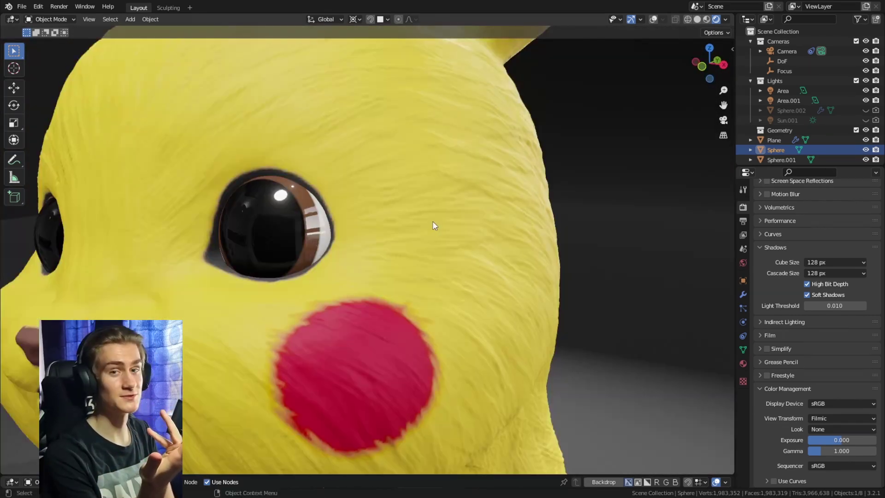
{"action": "middle_click_drag", "start_coordinate": [433, 220], "coordinate": [427, 198]}
{"action": "scroll", "coordinate": [415, 193], "scroll_direction": "down", "scroll_amount": 1}
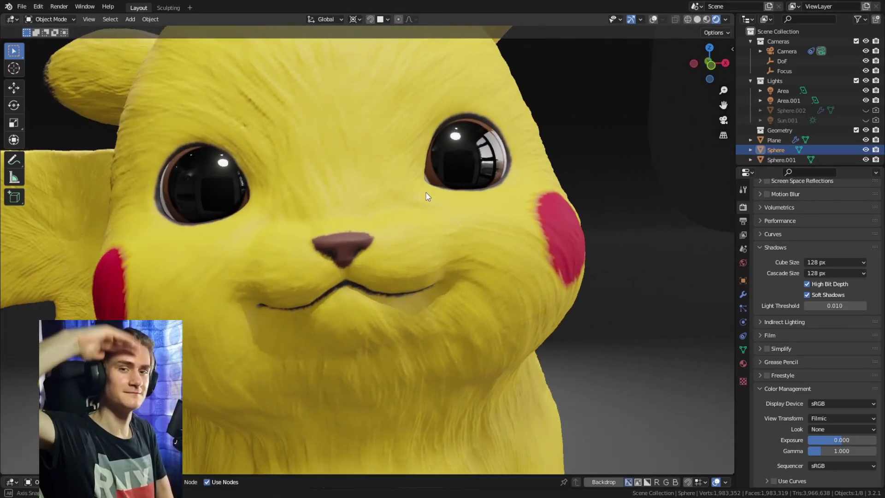